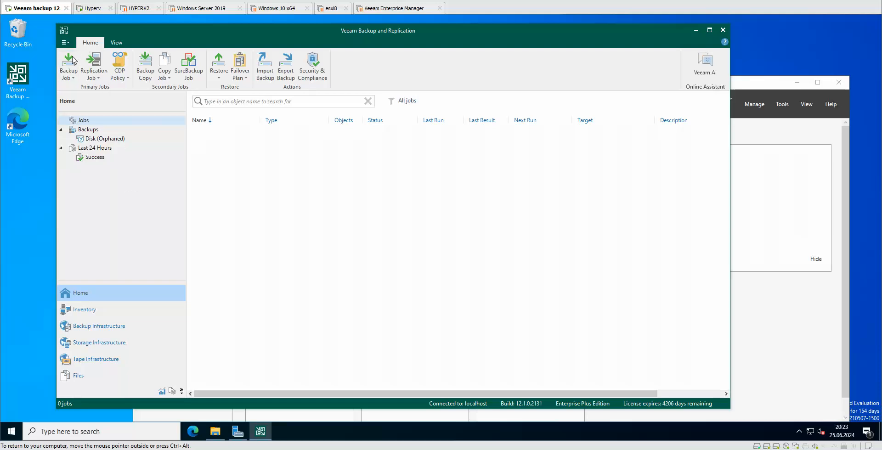
Step: Start a Virtual machine backup job from the Backup Job menu, opening the wizard at 'Backup Job 1'
click(74, 78)
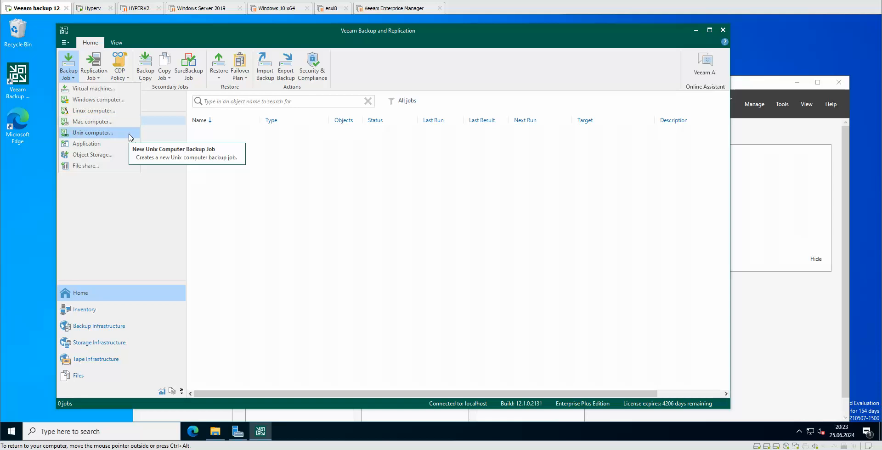
mouse_move(118, 144)
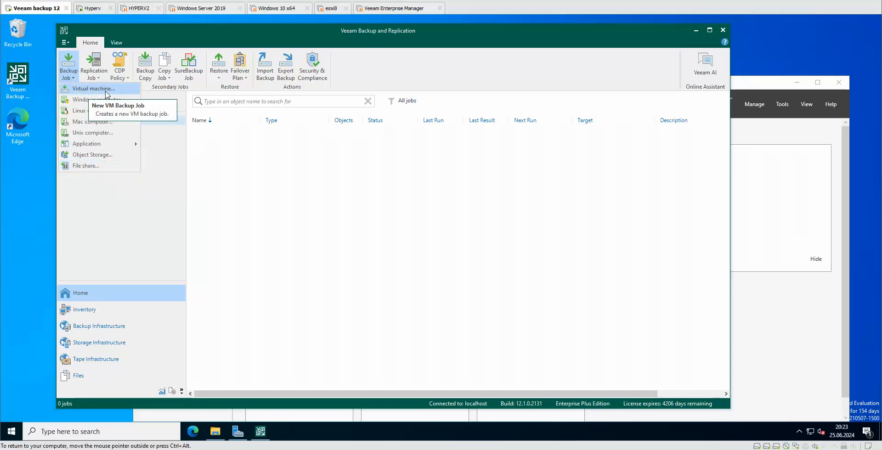
click(110, 90)
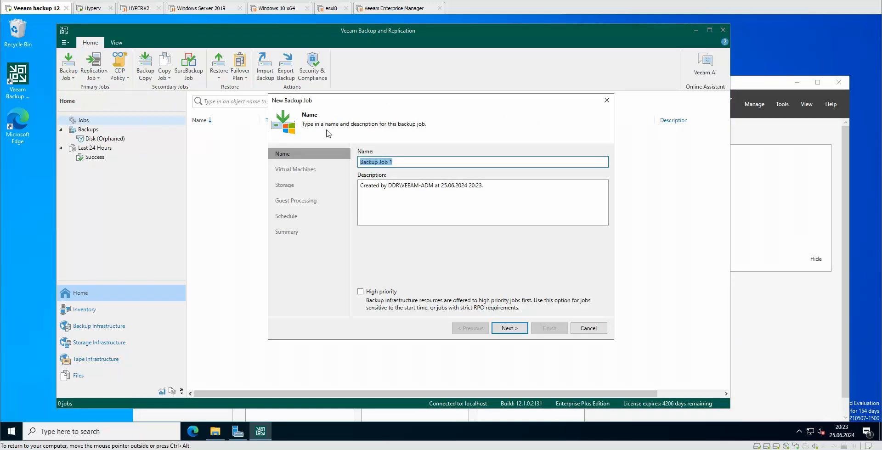
Step: Rename the job from 'Backup Job 1' to 'Backup 1 test' and continue to the Virtual Machines step
click(412, 159)
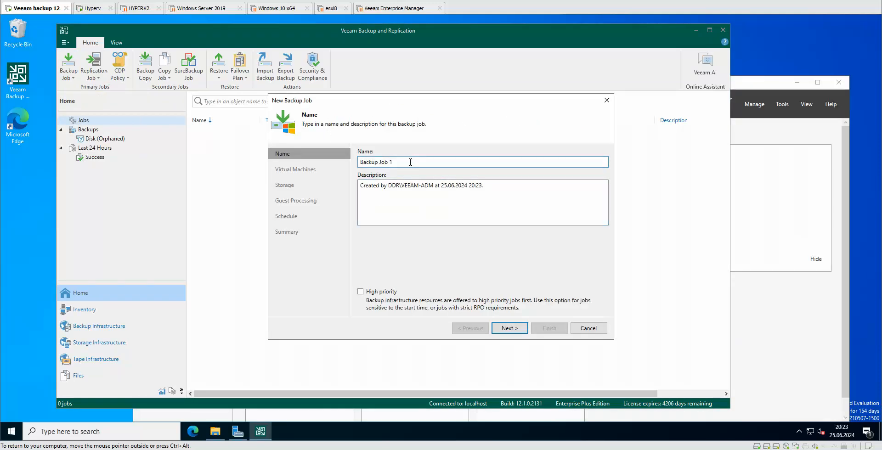
drag(410, 163, 345, 174)
key(BackSpace)
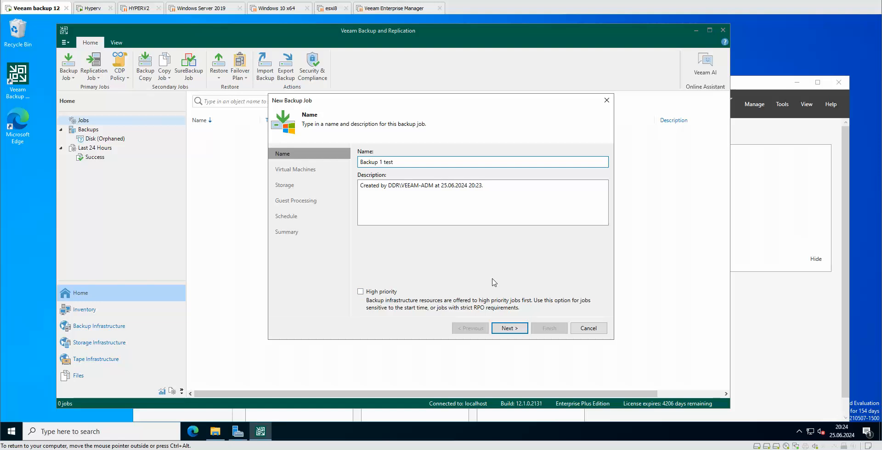
click(508, 329)
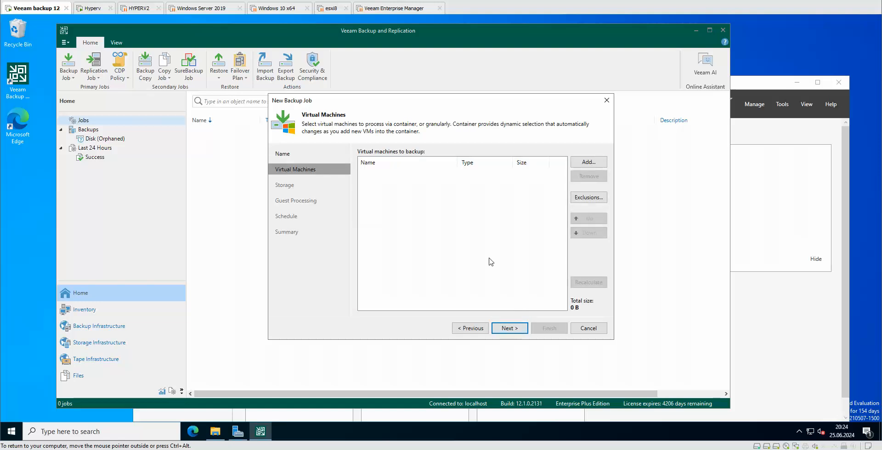
click(593, 164)
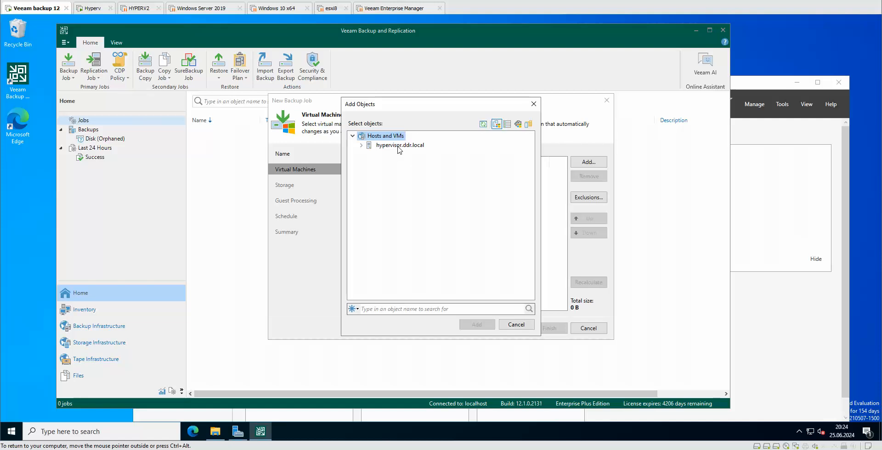
click(361, 145)
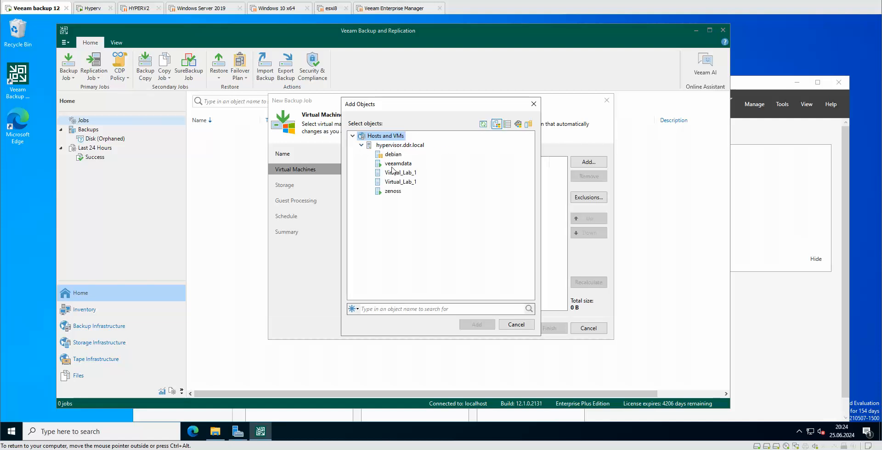
click(411, 146)
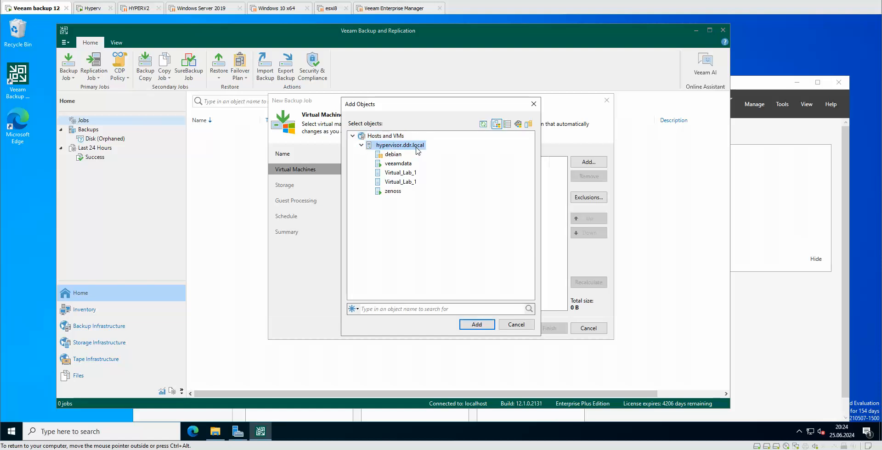
double_click(417, 150)
click(479, 327)
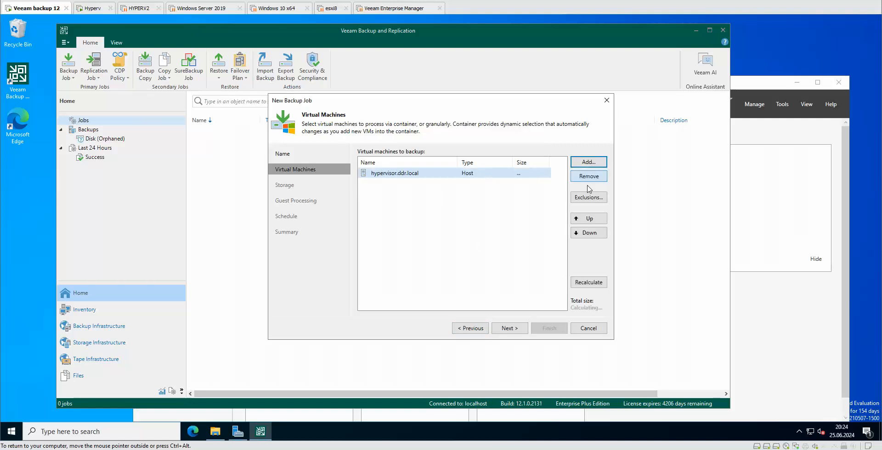
click(531, 195)
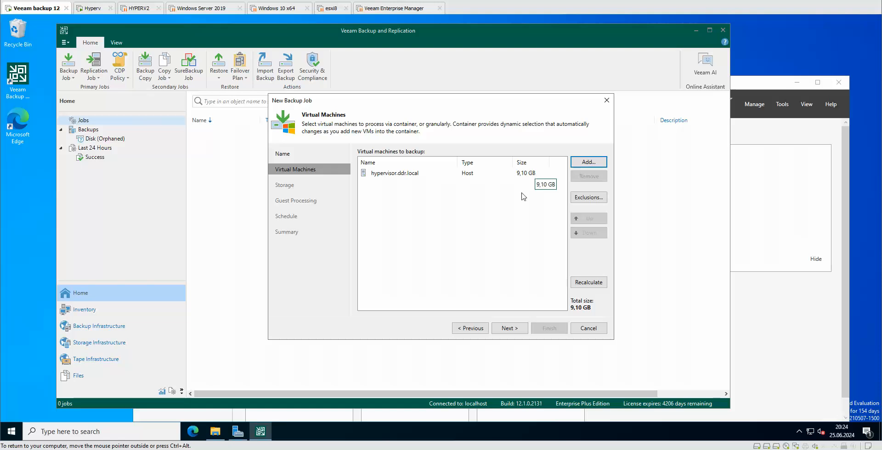
click(377, 173)
click(599, 178)
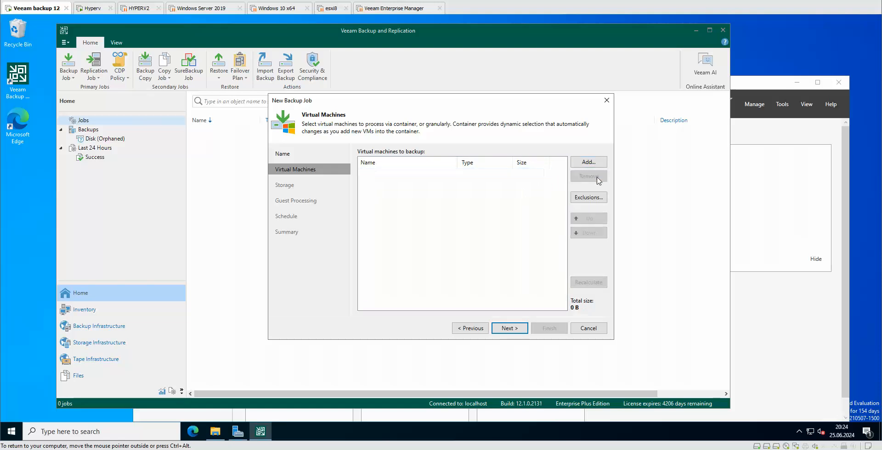
Step: Browse the Hosts and Volumes view, expanding the host's C:\ volume down to the zenoss item
click(587, 163)
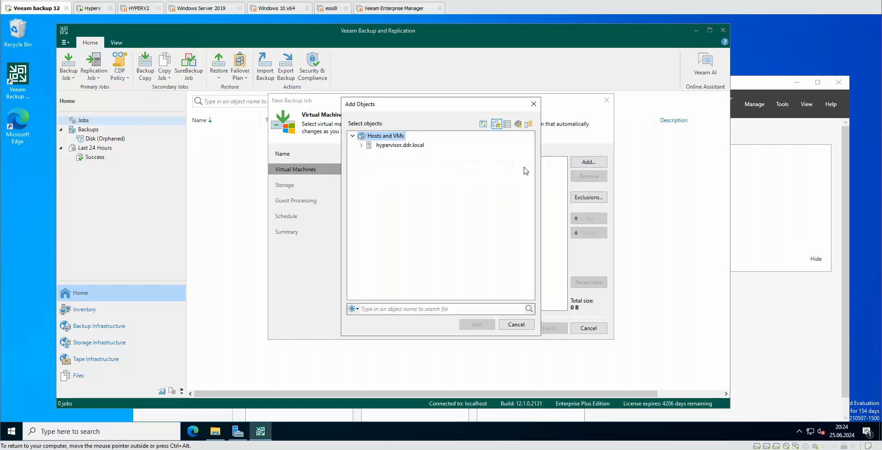
click(508, 127)
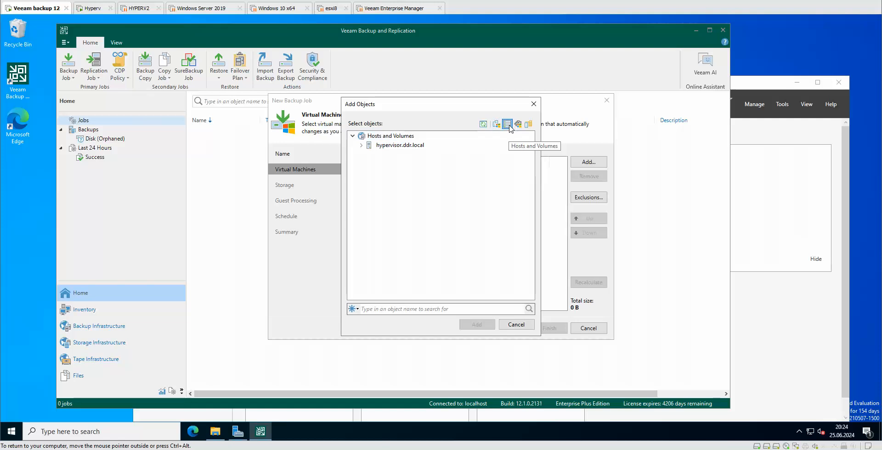
click(362, 146)
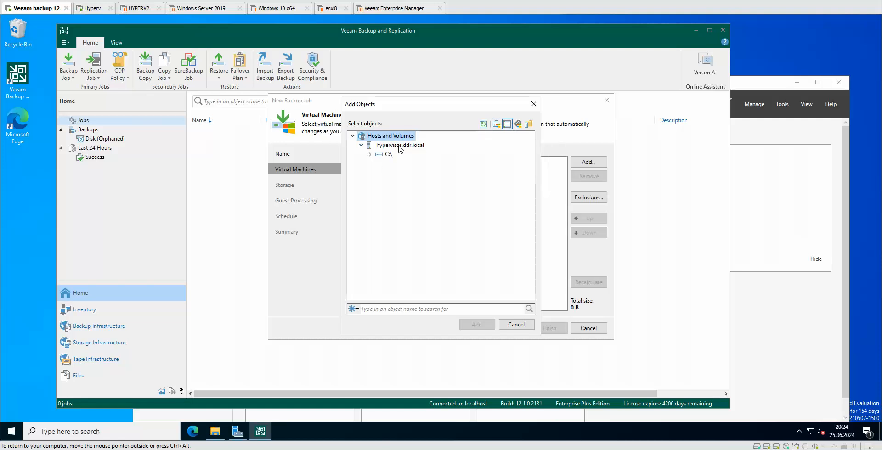
click(390, 155)
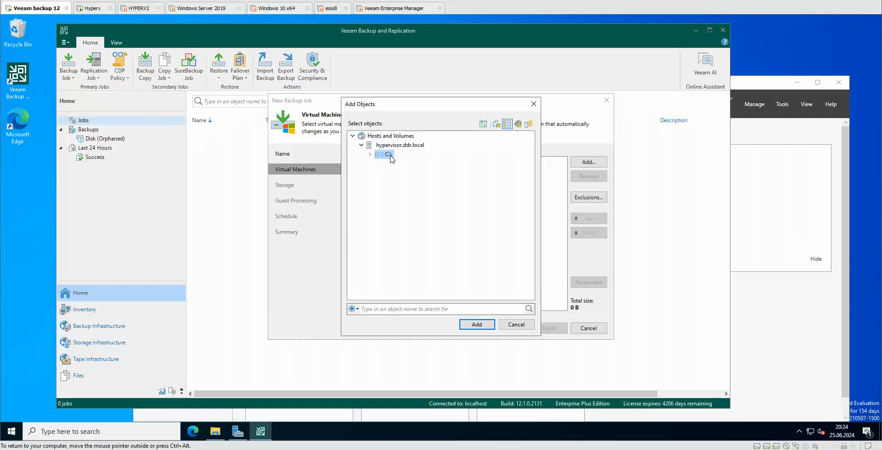
click(370, 155)
click(401, 173)
Step: Look through VMs and Tags and VM Groups, then add the whole hypervisor.ddr.local host (9.10 GB)
click(518, 128)
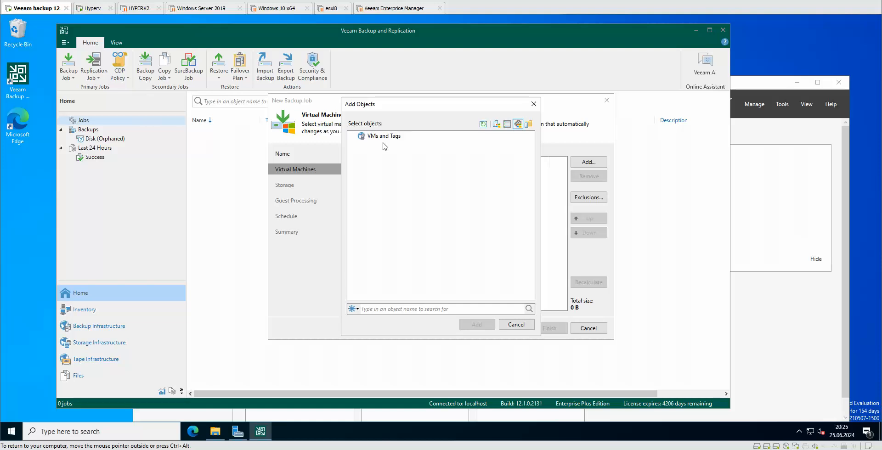
click(529, 124)
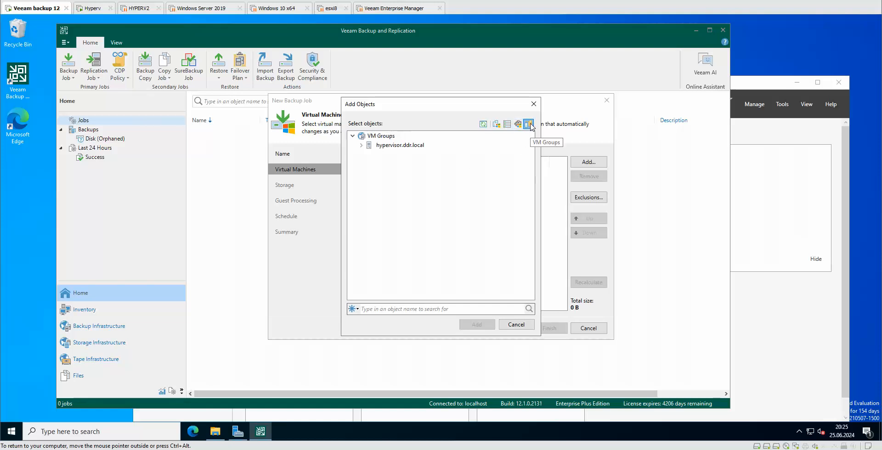
click(361, 145)
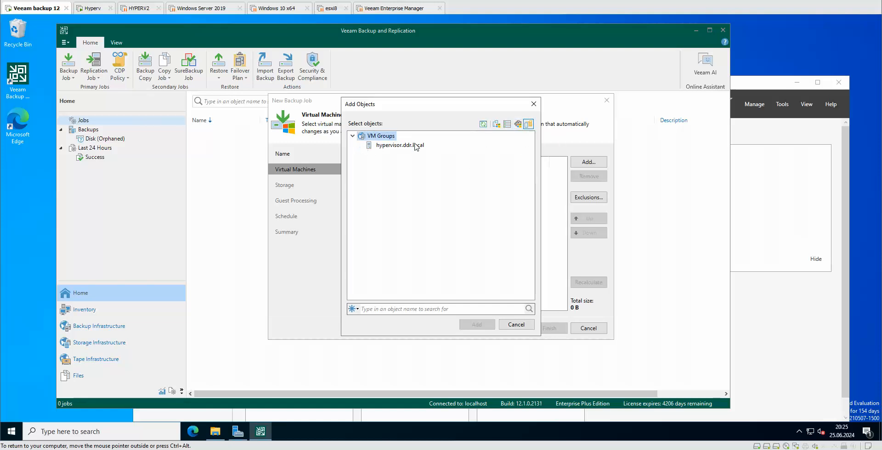
click(500, 124)
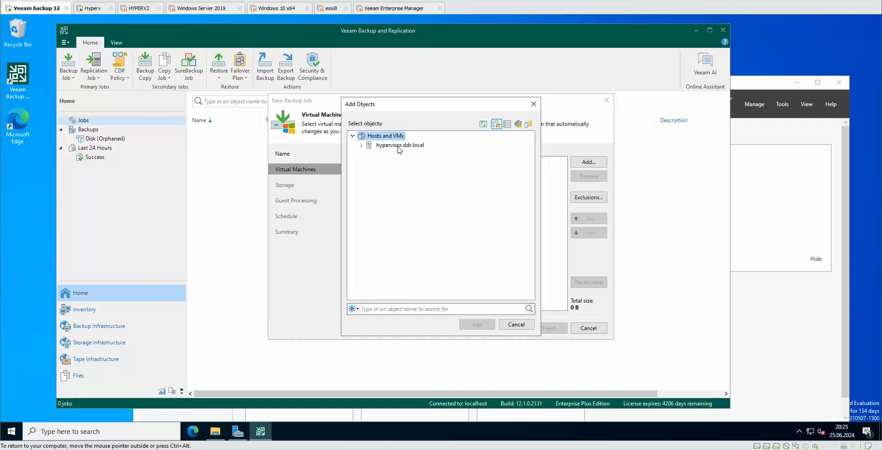
click(380, 145)
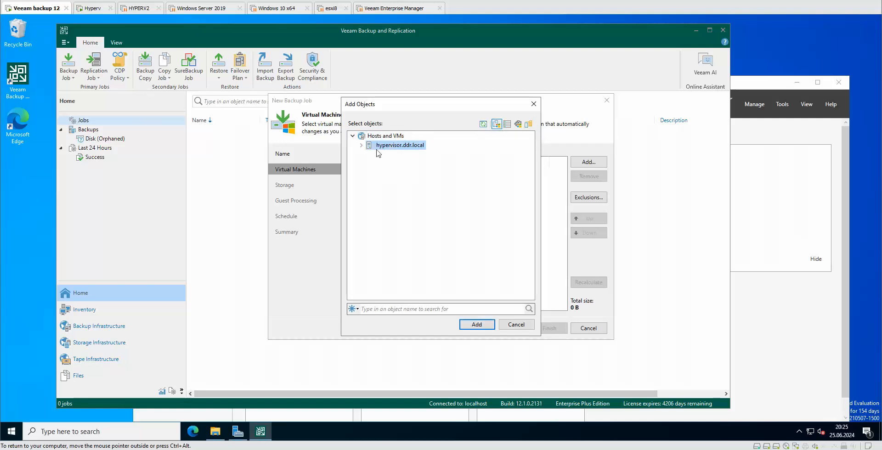
click(361, 146)
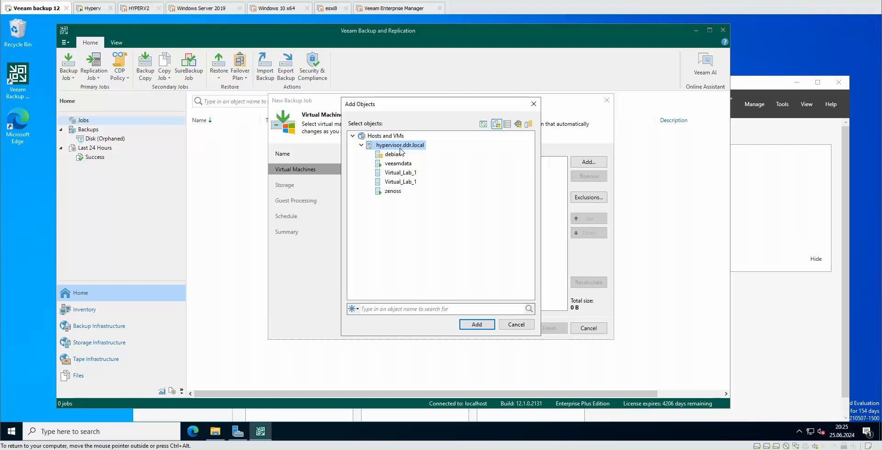
click(483, 324)
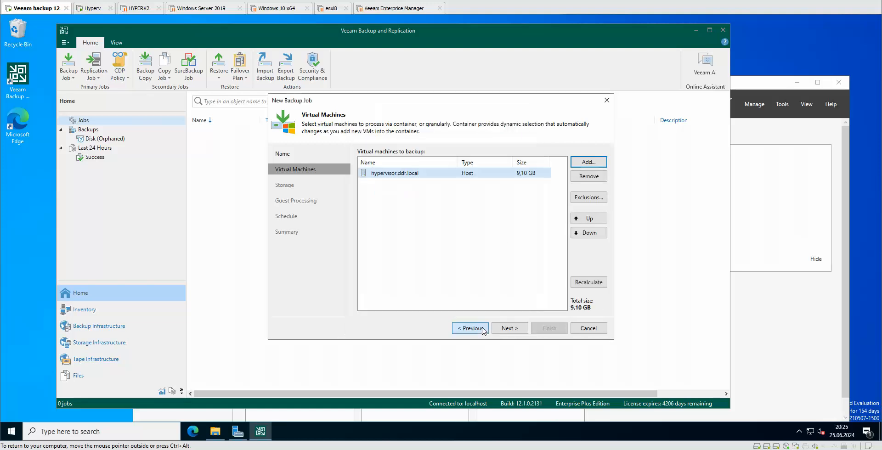
Step: Exclude debian and both Virtual_Lab_1 VMs from the host backup and proceed to Storage
click(590, 200)
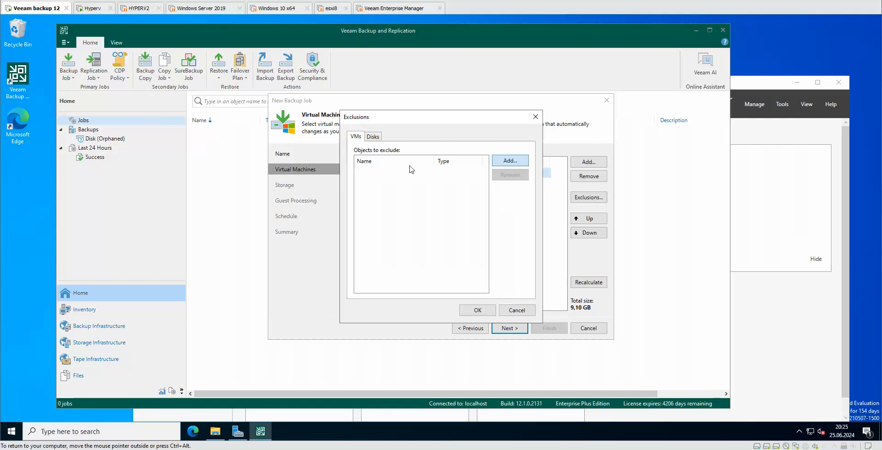
click(509, 161)
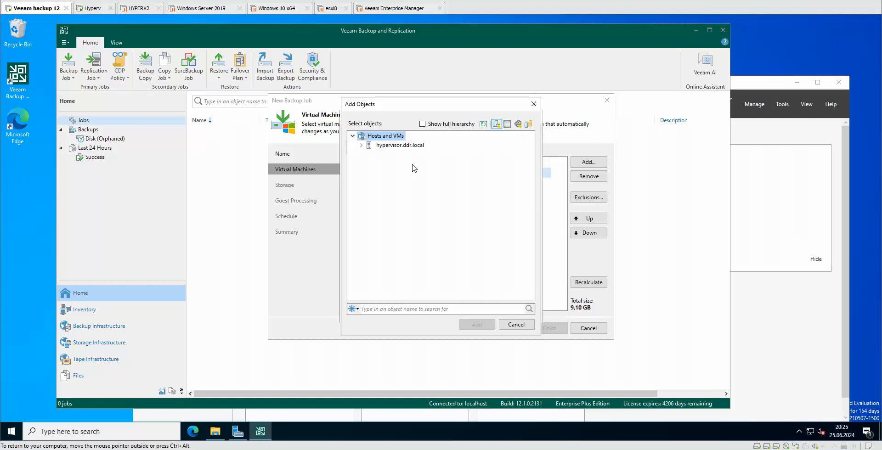
click(361, 145)
click(393, 156)
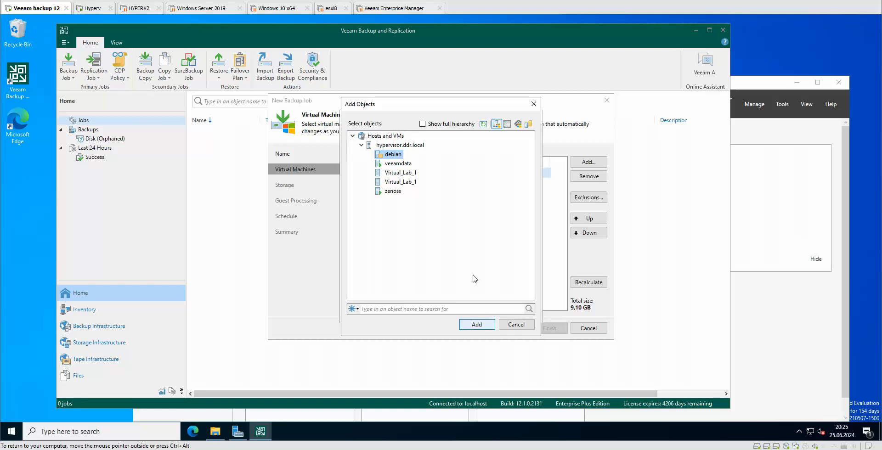
ctrl+click(408, 183)
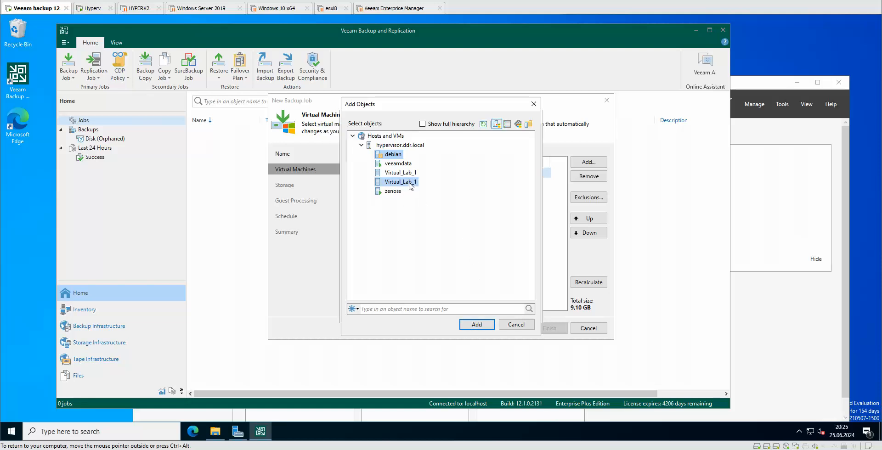
ctrl+click(413, 174)
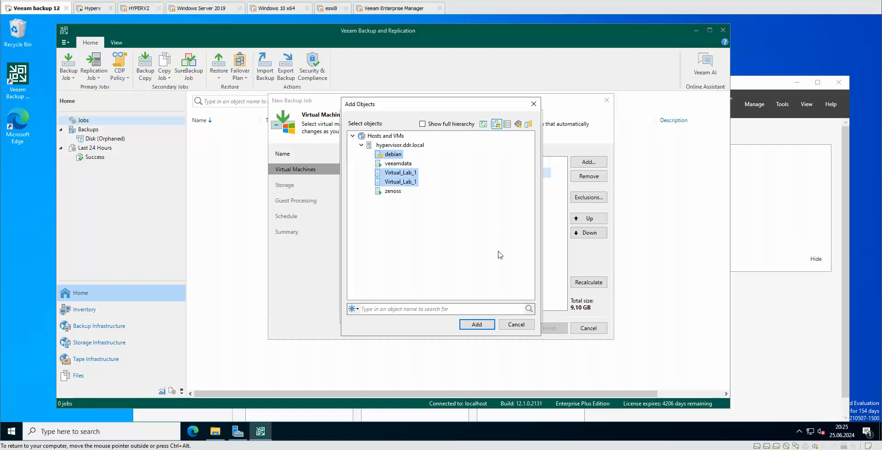
click(488, 327)
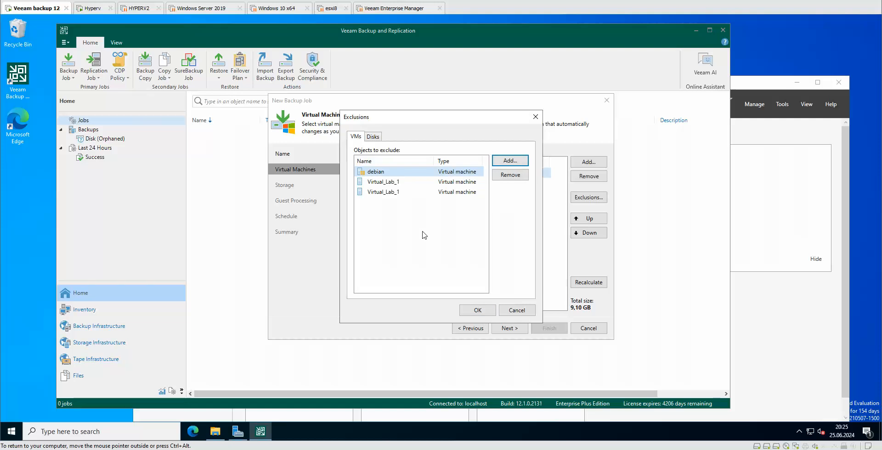
click(480, 312)
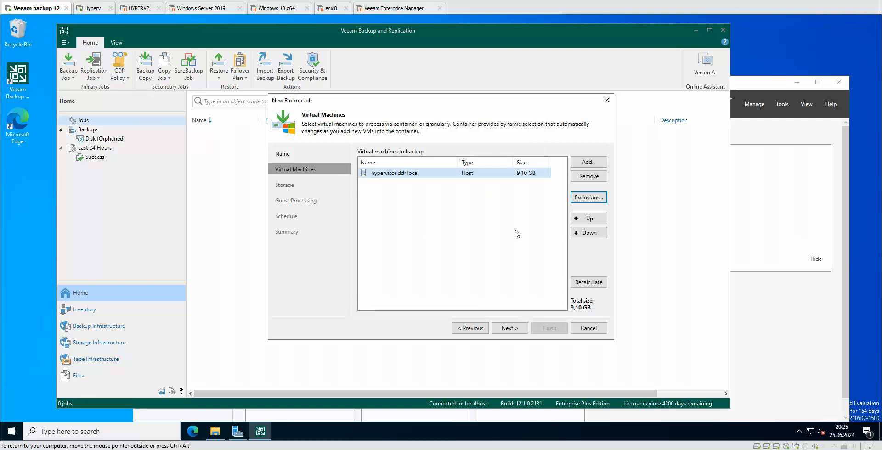
click(530, 176)
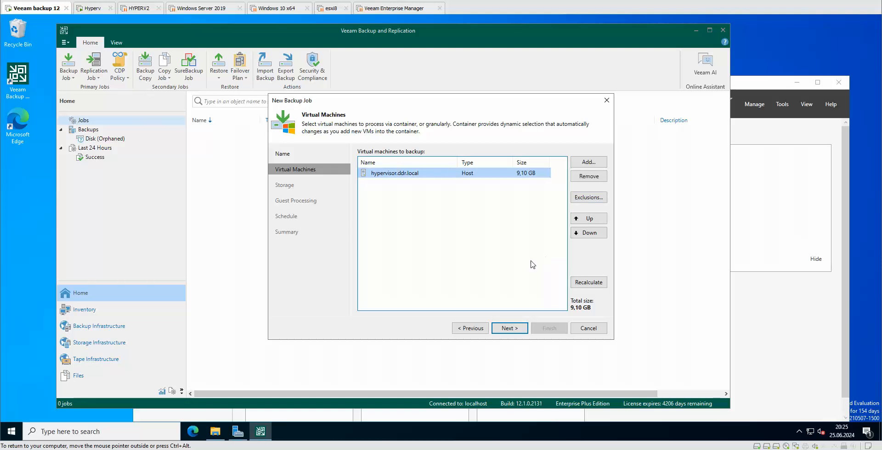
click(509, 328)
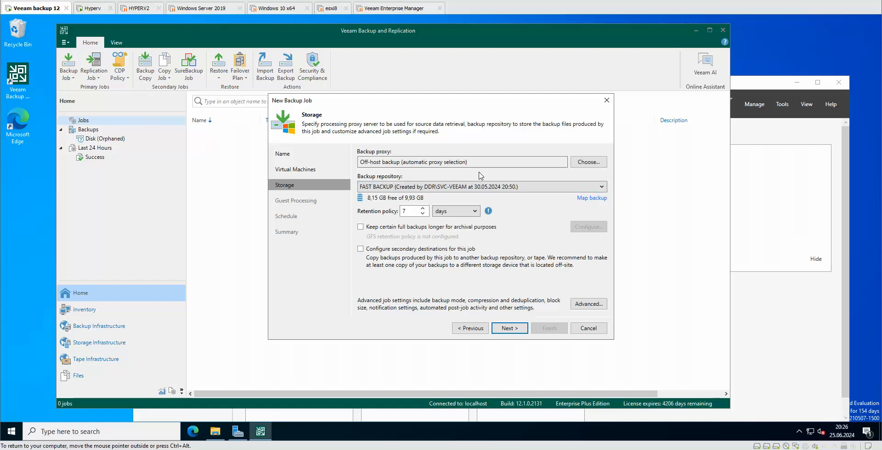
click(577, 164)
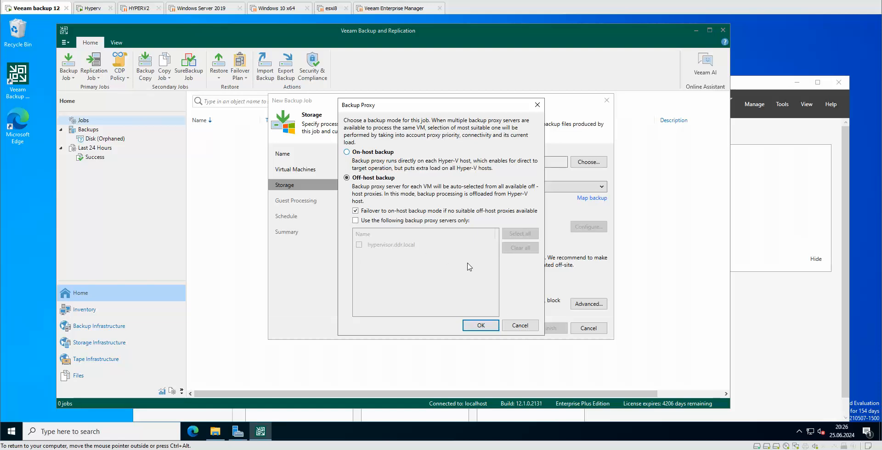
click(520, 325)
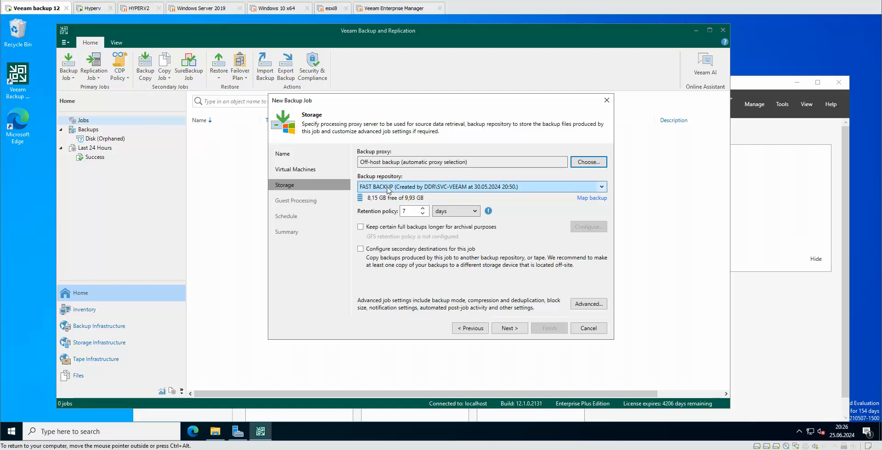
Step: Use FAST BACKUP repository, set retention to 5 days, and tick 'Keep certain full backups longer'
click(602, 187)
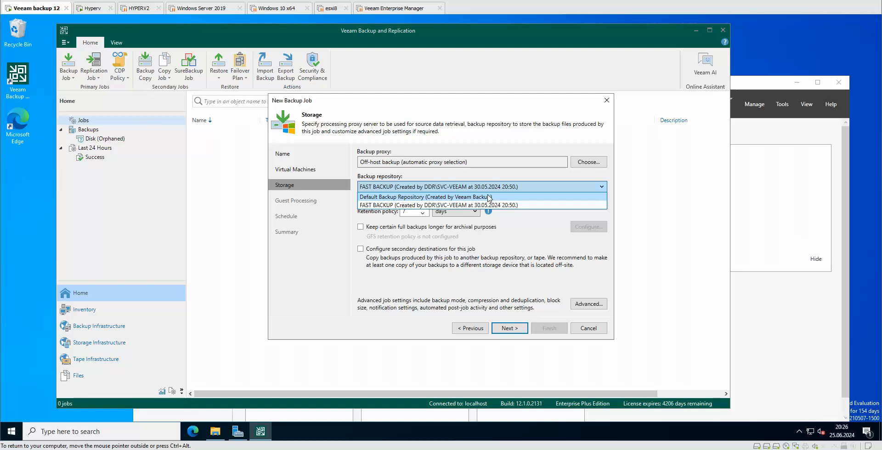
click(412, 206)
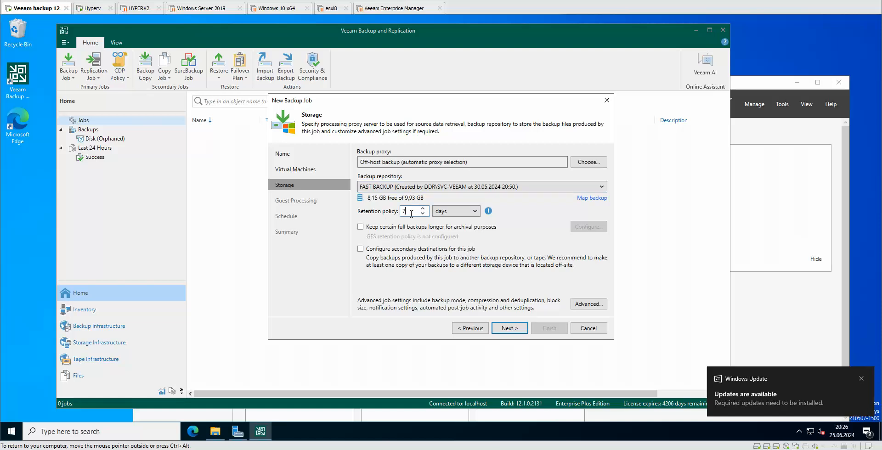
click(476, 214)
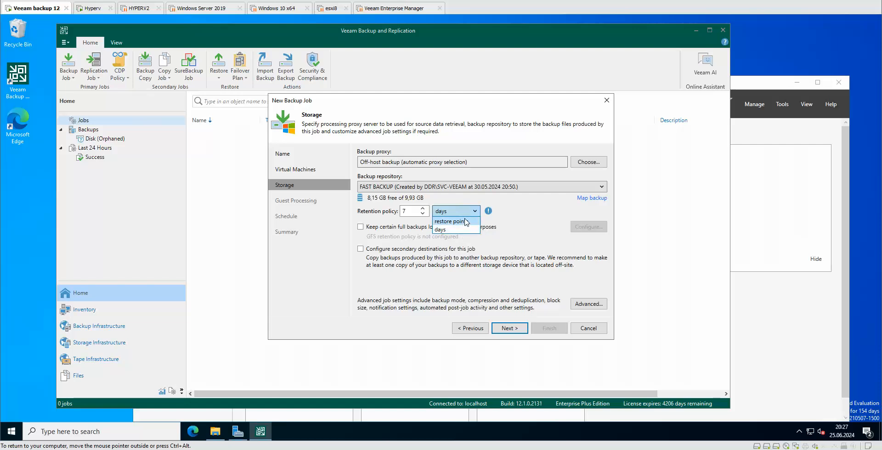
click(441, 230)
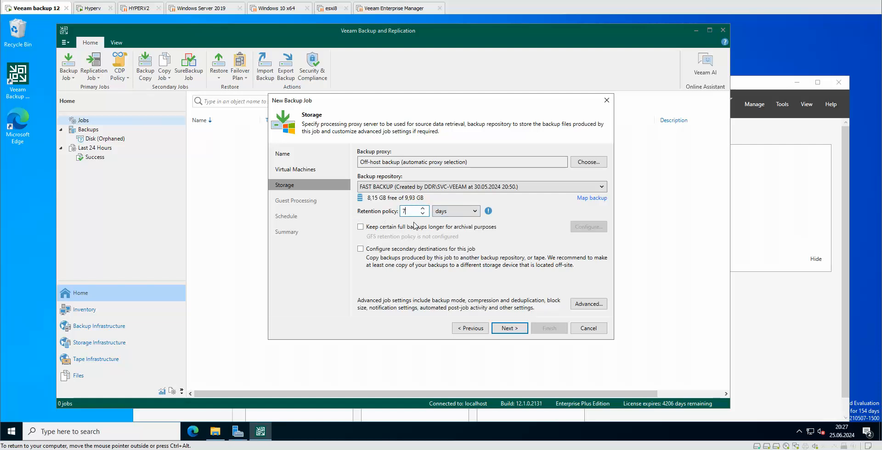
click(422, 214)
click(368, 227)
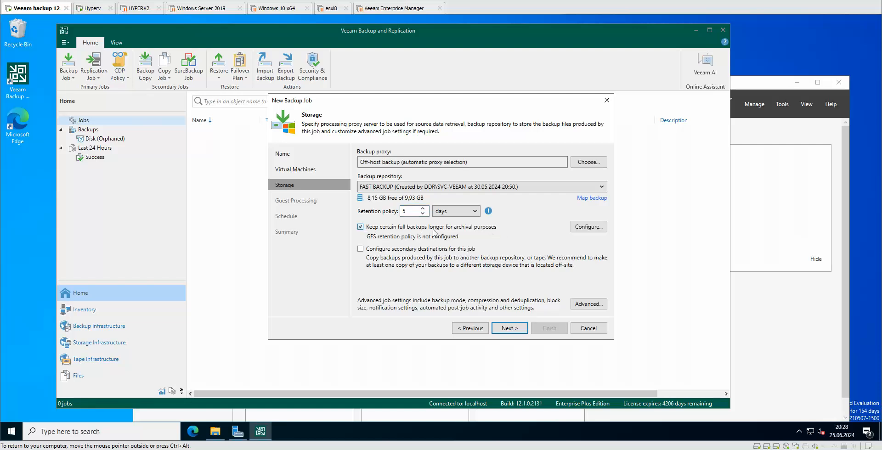
Step: Cancel the GFS retention settings and untick 'Keep certain full backups longer'
click(588, 226)
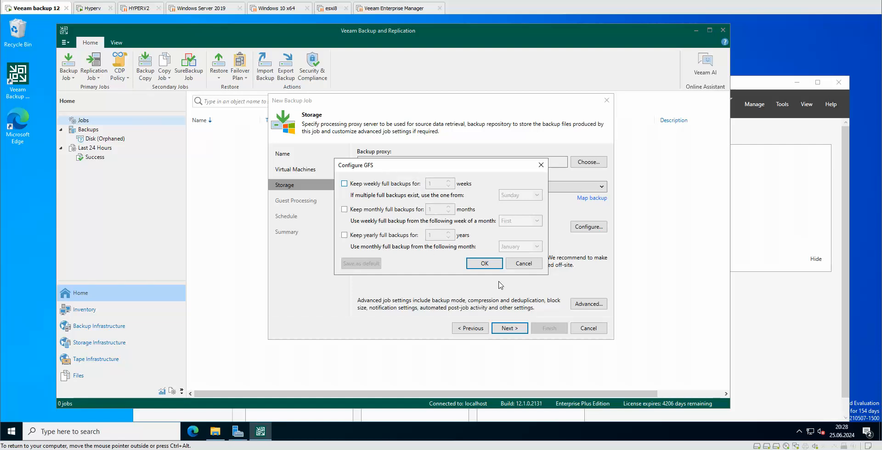
click(524, 263)
click(365, 227)
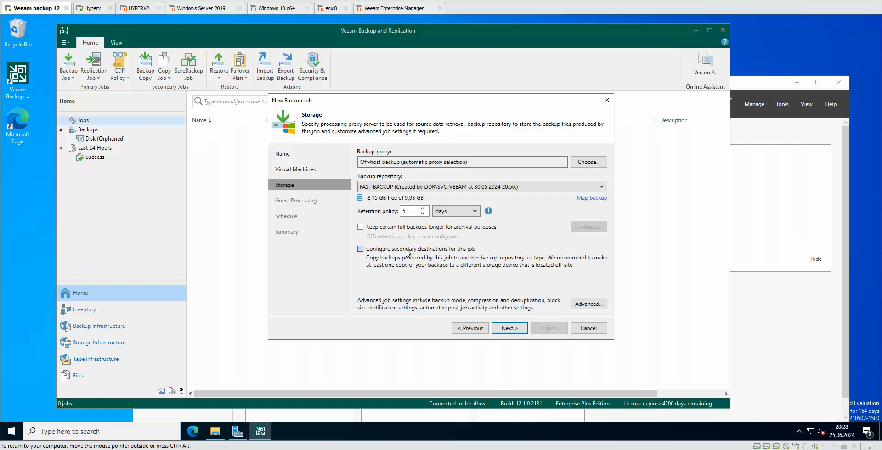
Step: Dismiss the backup copy job warning, leaving secondary destinations unset, and open Advanced settings
click(406, 249)
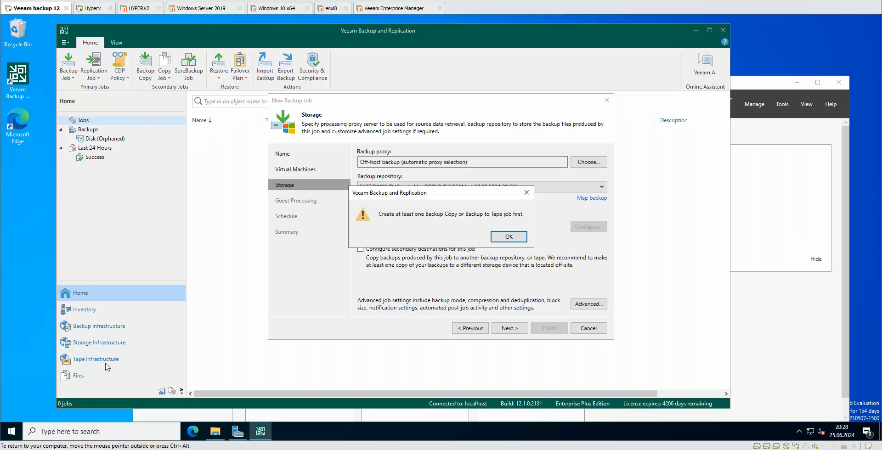
click(516, 239)
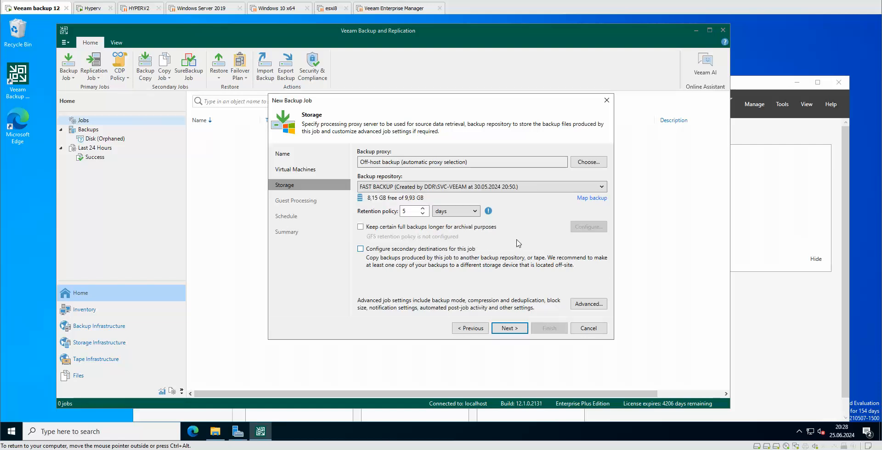
click(589, 304)
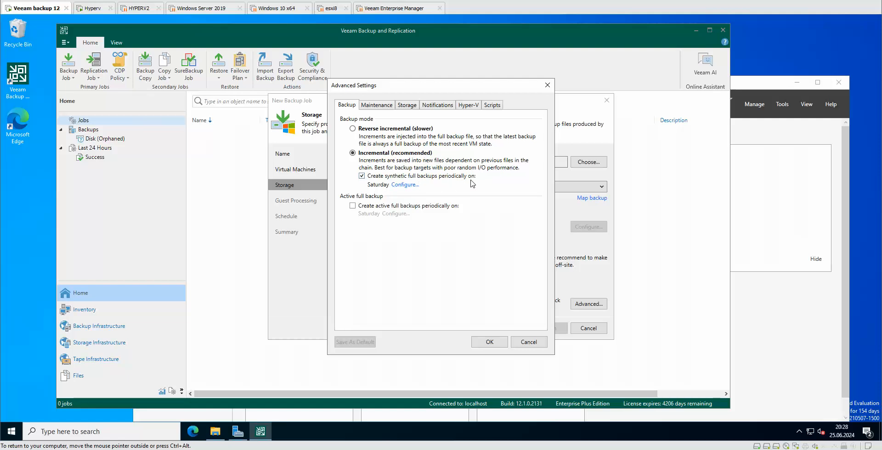
Step: Untick 'Create synthetic full backups periodically' and switch to the Maintenance tab
click(361, 176)
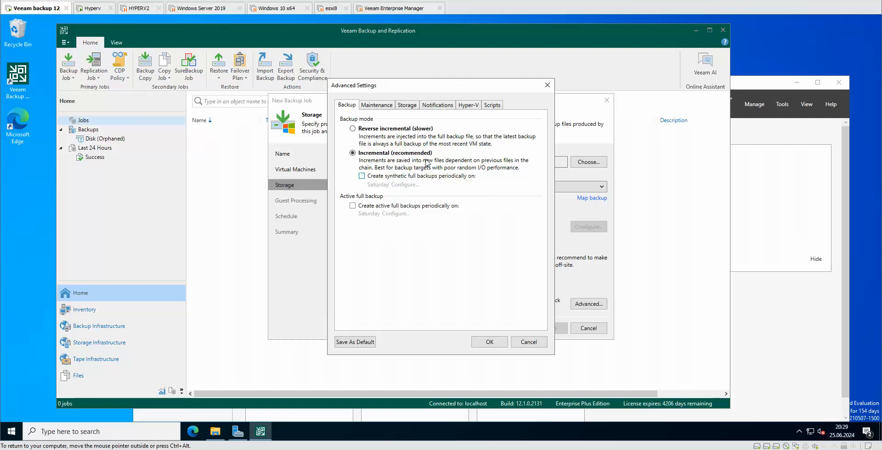
click(388, 106)
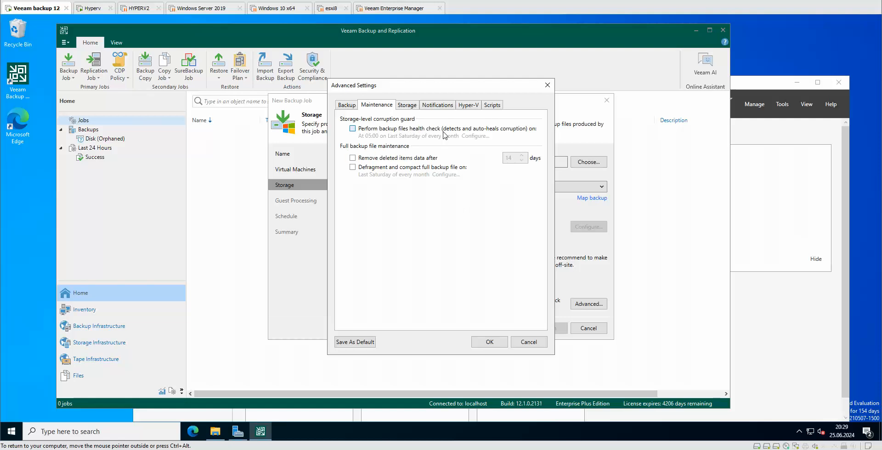
Step: Enable backup files health check and defragmentation with its default schedule, then show Storage options
click(353, 129)
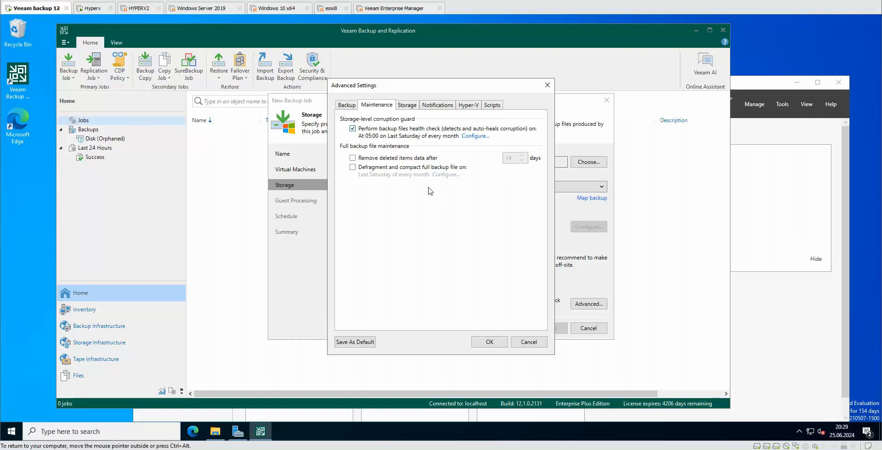
click(352, 168)
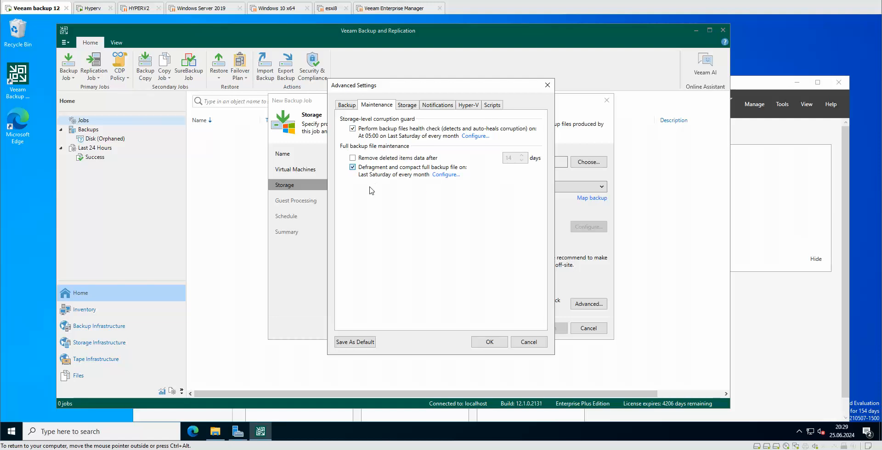
click(447, 175)
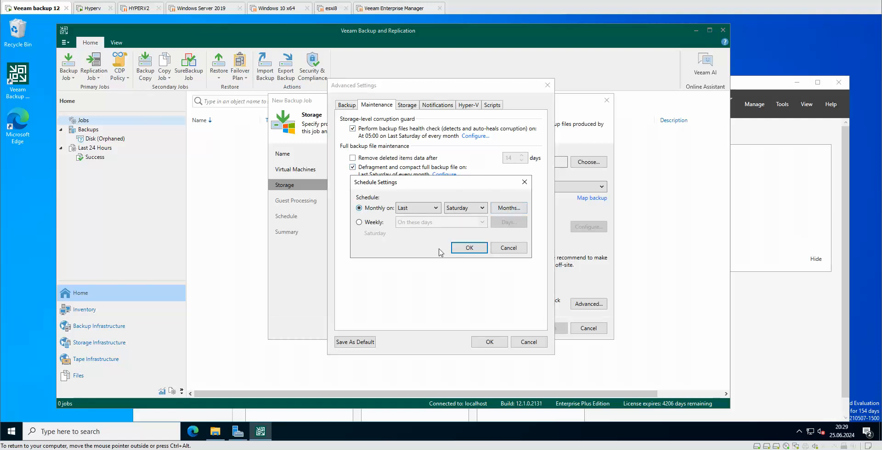
click(525, 182)
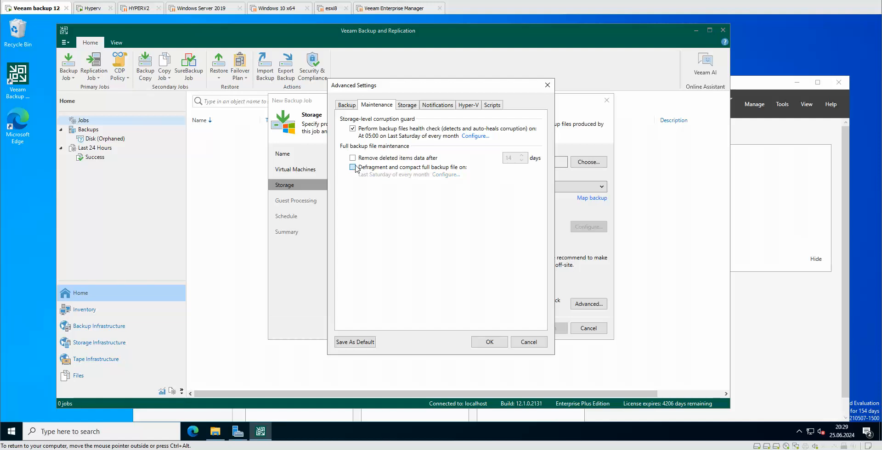
click(409, 110)
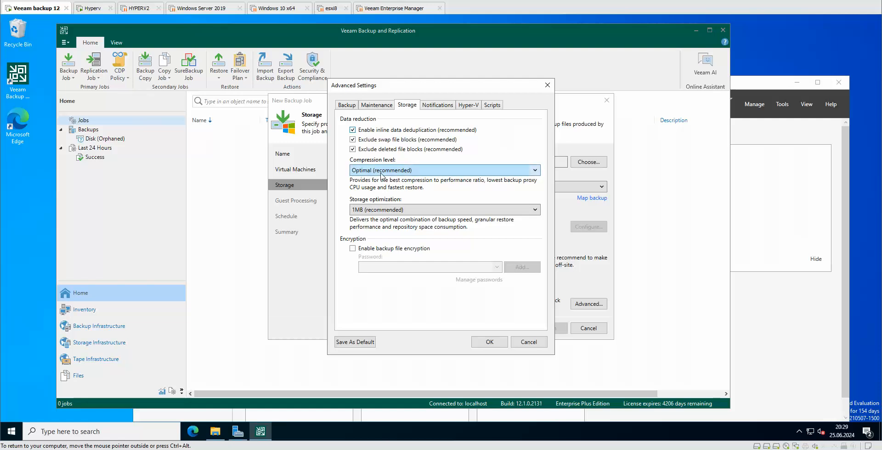
Step: Set compression level to Extreme, keep 1MB storage optimization, and enable backup file encryption
click(427, 174)
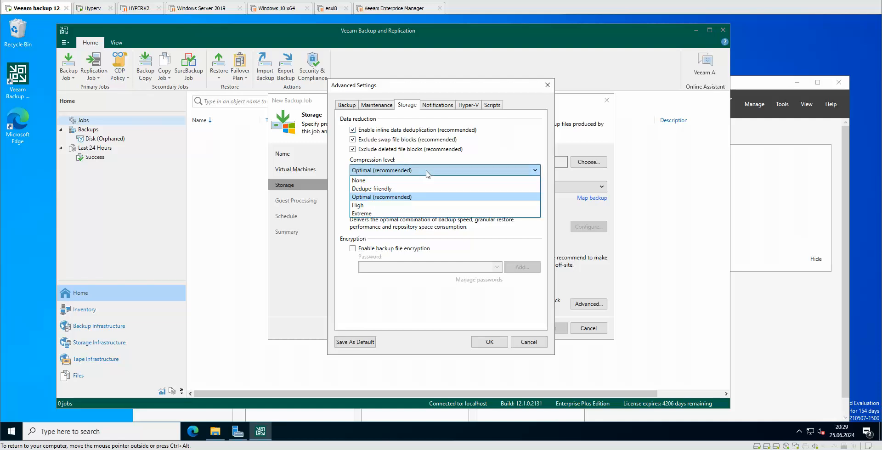
click(368, 214)
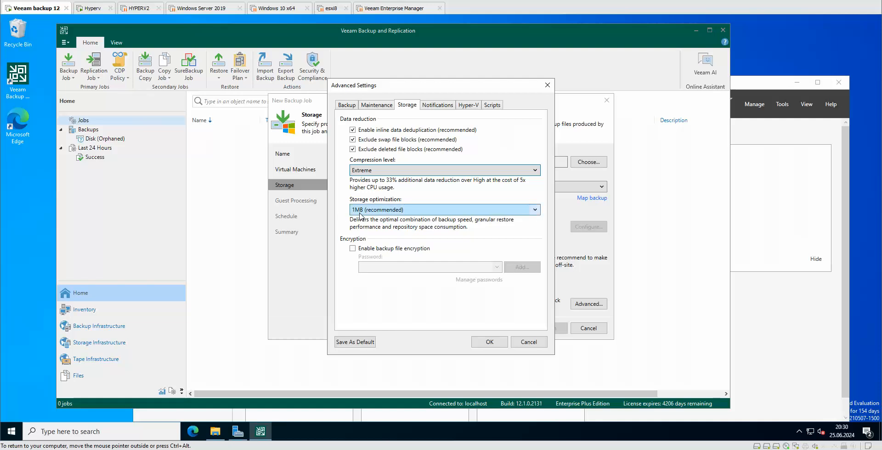
click(537, 210)
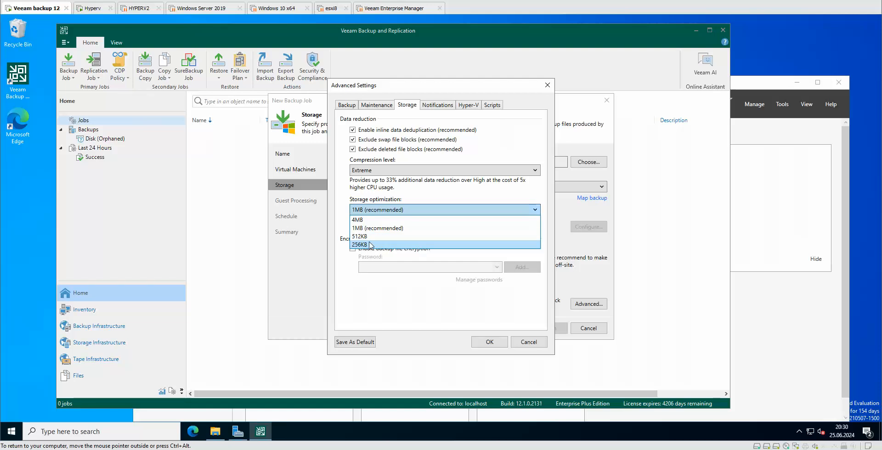
click(455, 200)
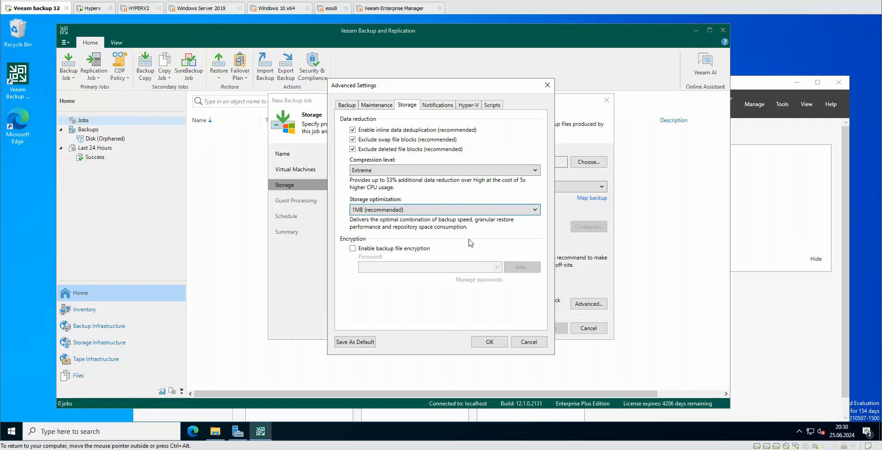
click(398, 248)
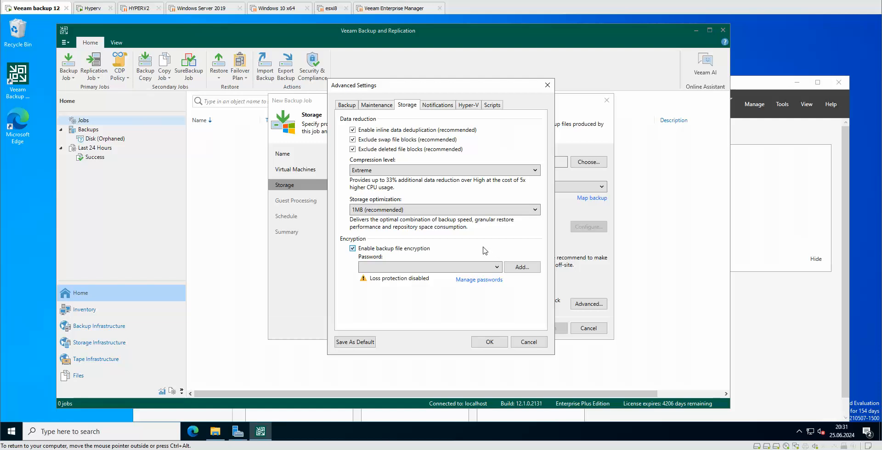
Step: Leave the encryption password unchosen, cancelling the new Password dialog, and show the Notifications options
click(496, 269)
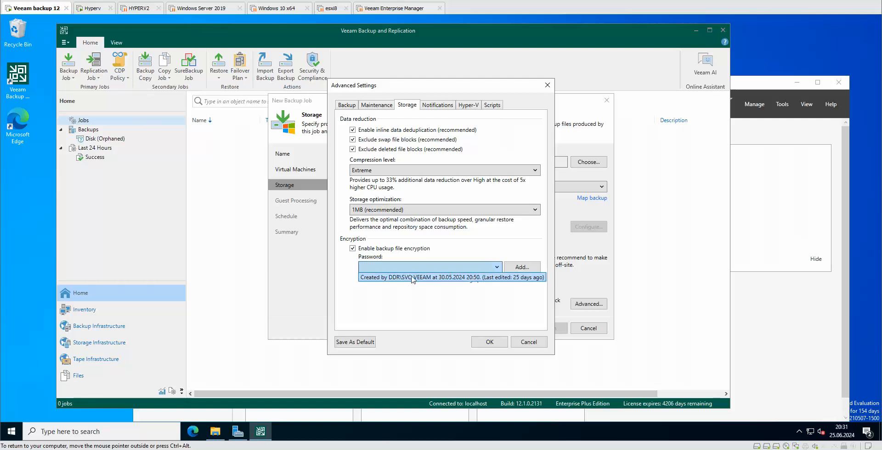
click(446, 260)
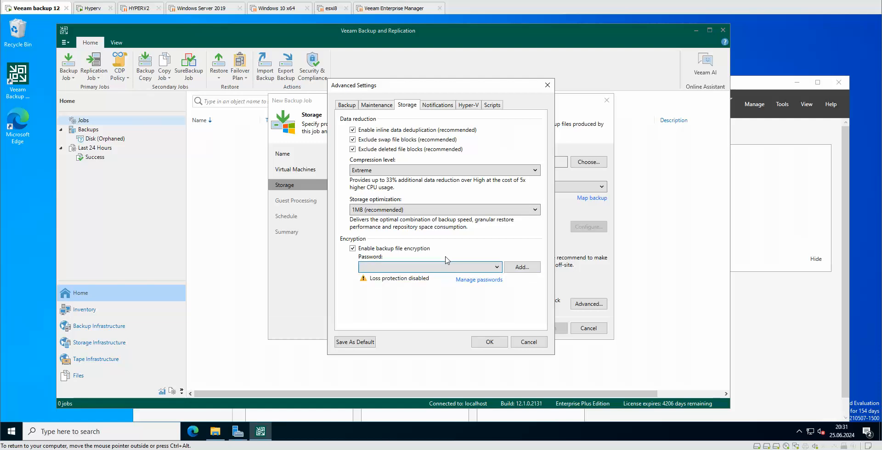
click(522, 267)
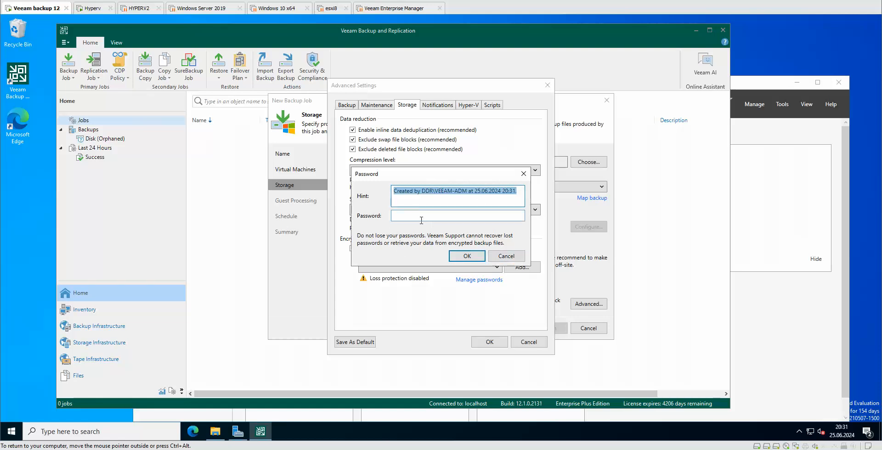
click(506, 256)
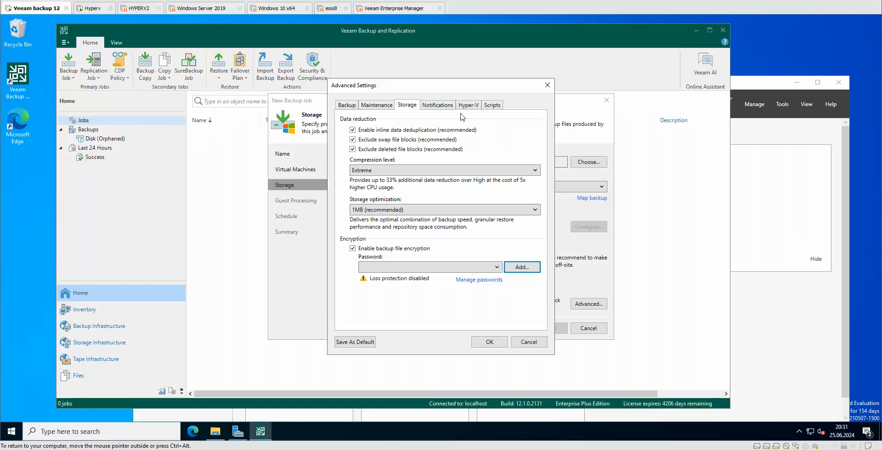
click(444, 110)
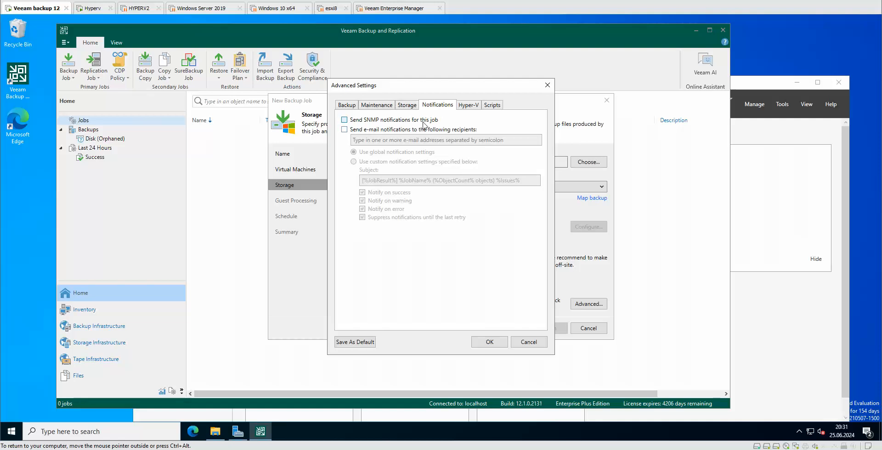
Step: Switch the job's notifications to custom settings with e-mail notifications off, and view the Hyper-V options
click(376, 130)
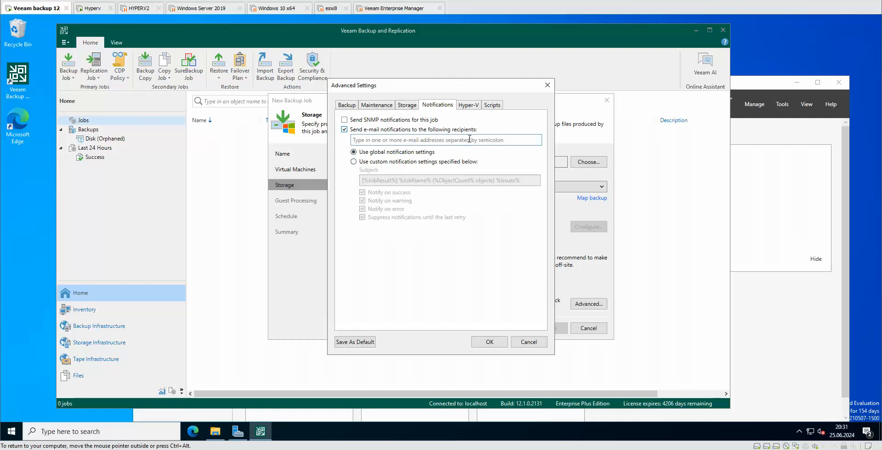
click(389, 141)
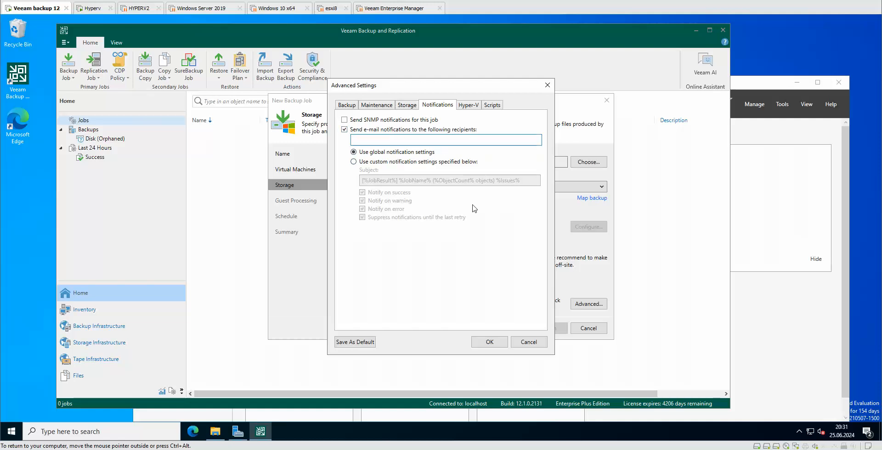
click(424, 162)
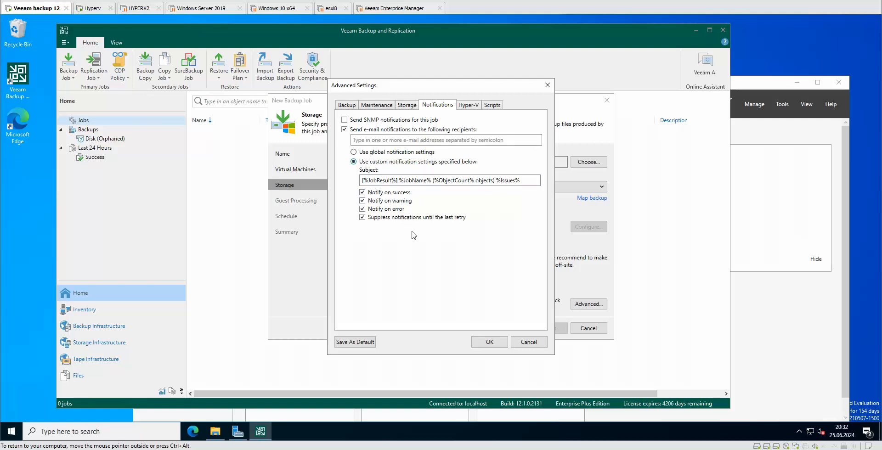
click(344, 130)
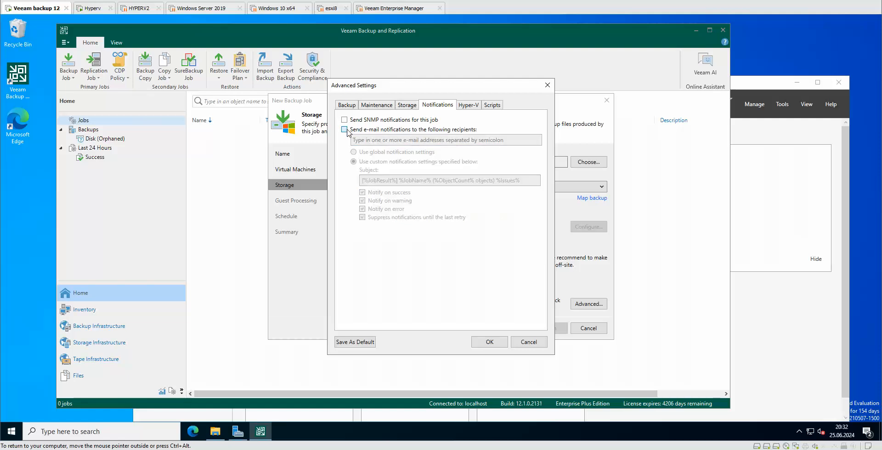
click(475, 105)
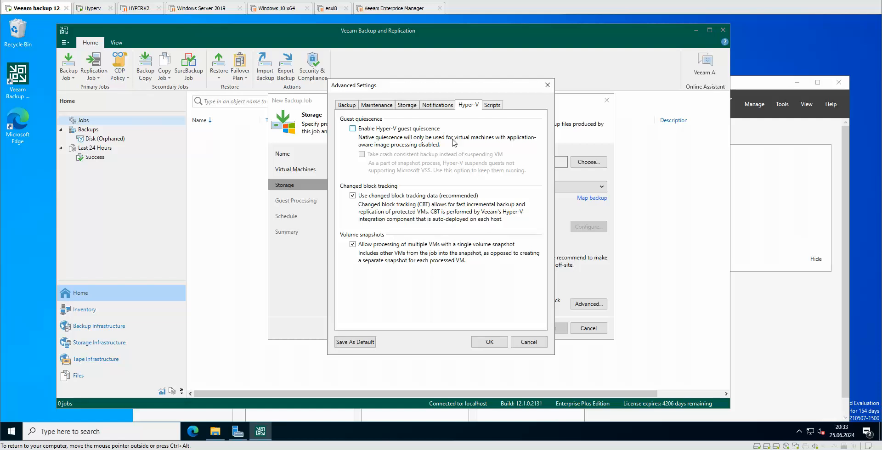
Step: Review the Scripts, Backup, Maintenance and Storage options, then dismiss the missing encryption password error
click(491, 106)
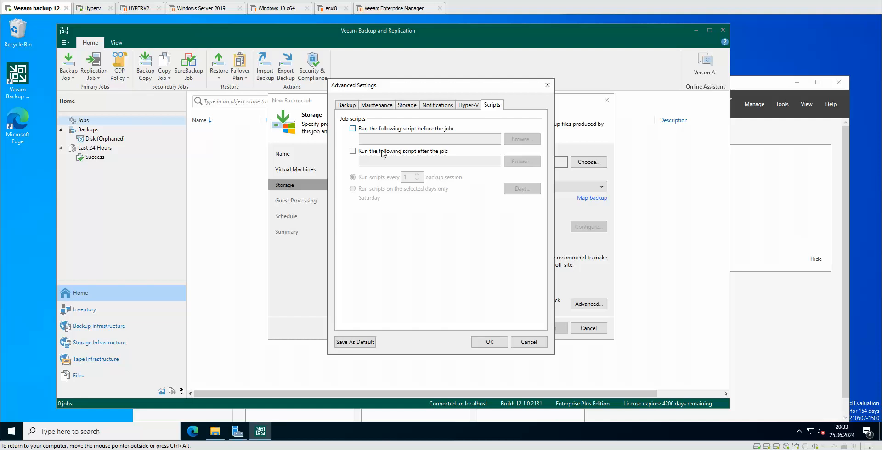
click(347, 105)
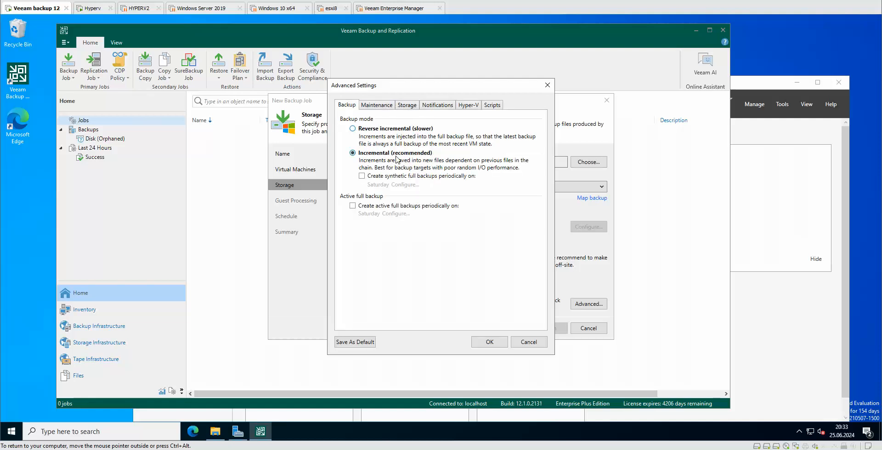
click(376, 106)
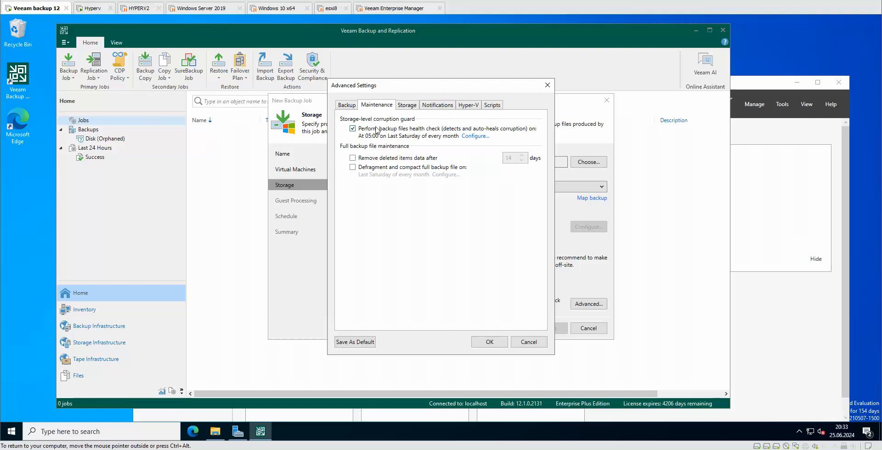
click(407, 106)
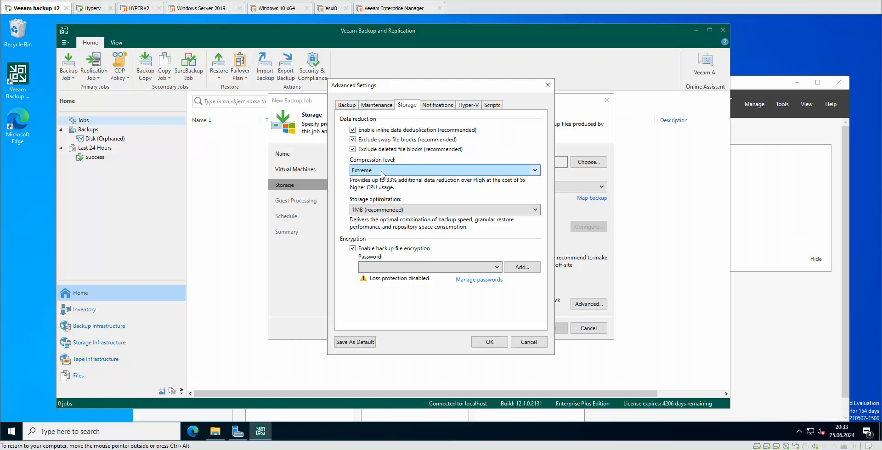
click(489, 348)
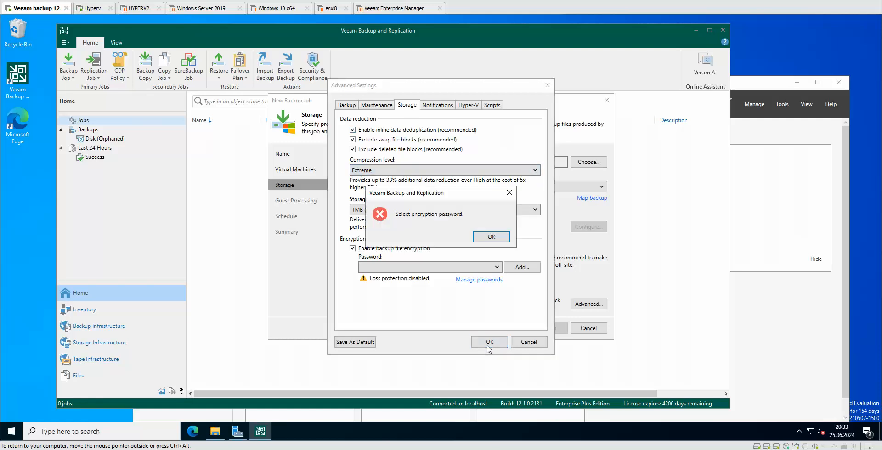
click(491, 237)
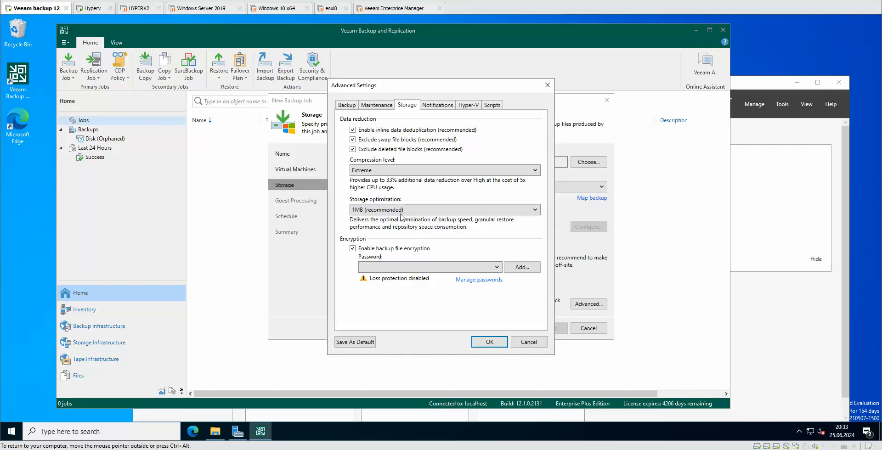
Step: Add a new encryption password for the job's backups and save the advanced settings
click(518, 271)
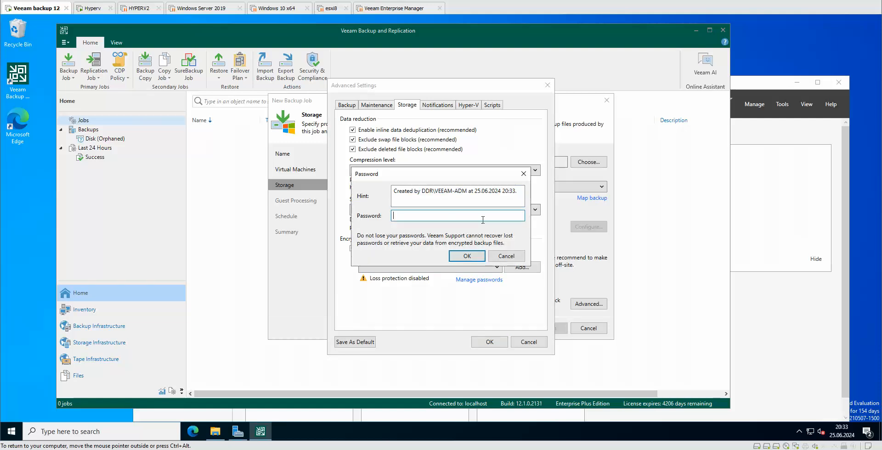
text(P)
key(BackSpace)
key(BackSpace)
text(P)
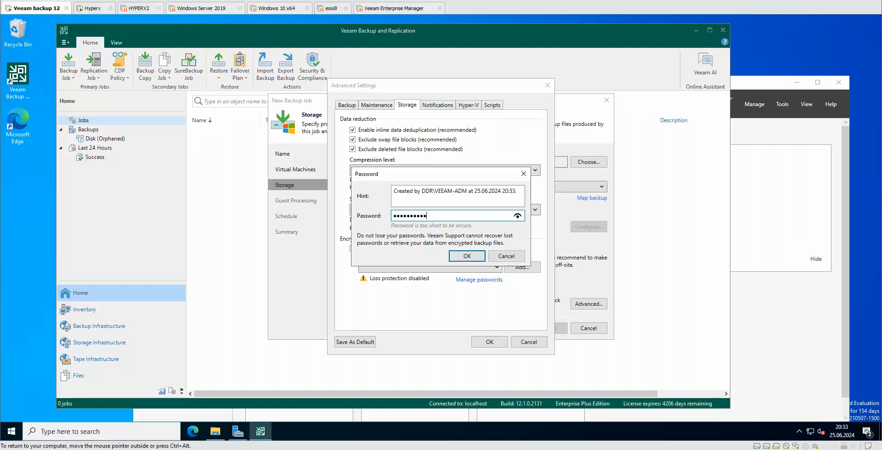
click(466, 256)
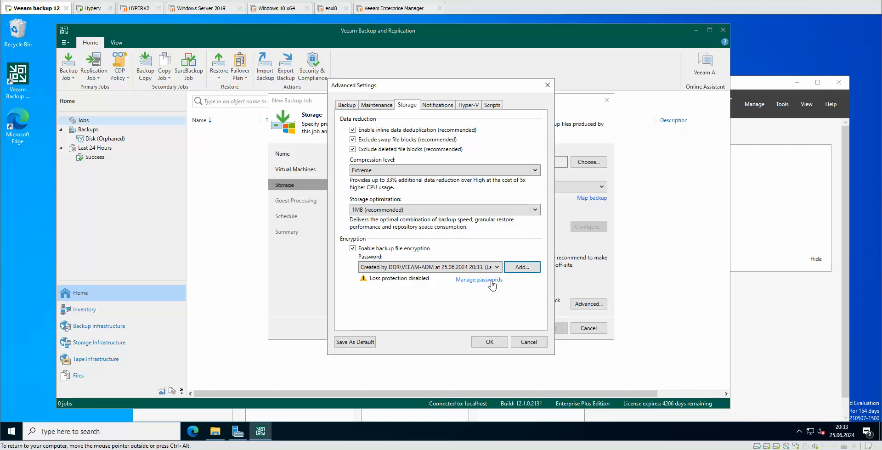
click(489, 342)
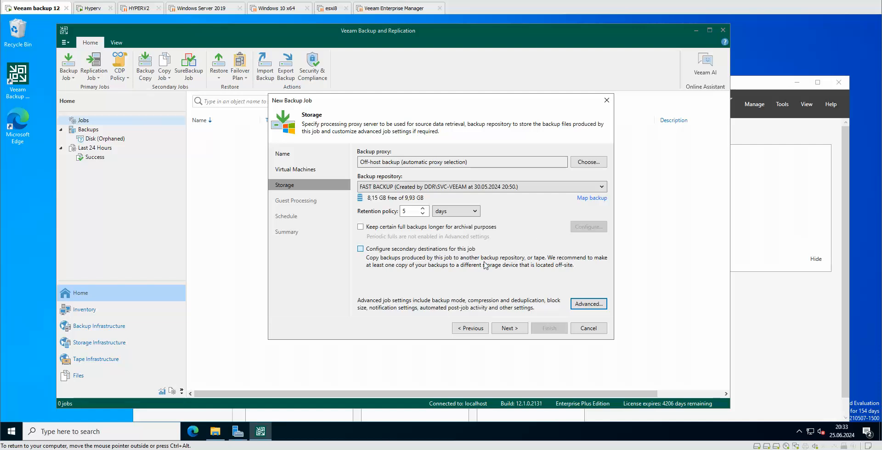
Step: On the Guest Processing page, enable application-aware processing and bring up the guest interaction proxy choice
click(516, 333)
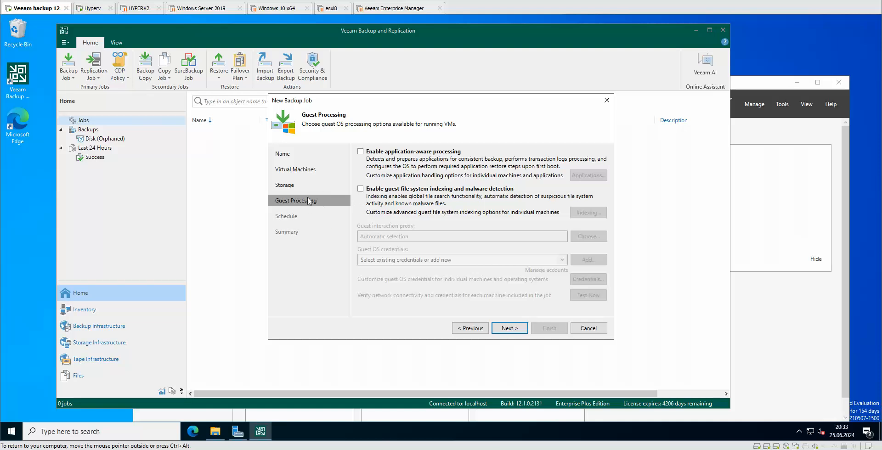
click(444, 152)
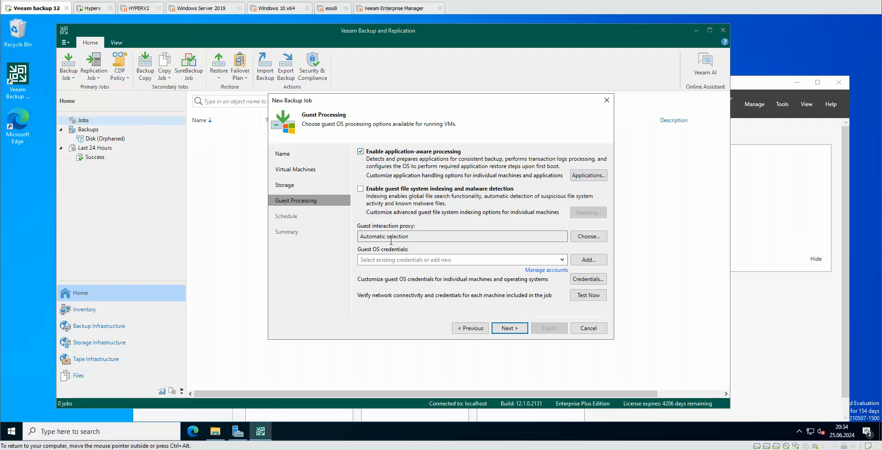
click(590, 237)
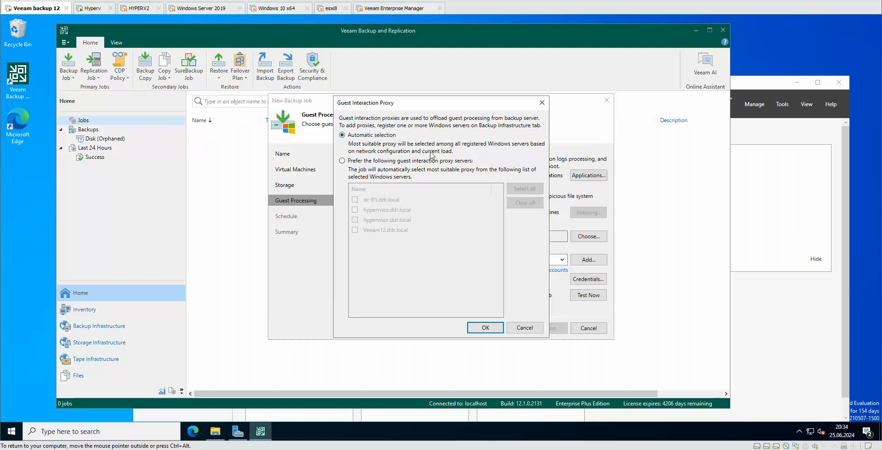
Step: Prefer hypervisor.ddr.local as the guest interaction proxy and expand the saved guest OS credentials list
click(387, 161)
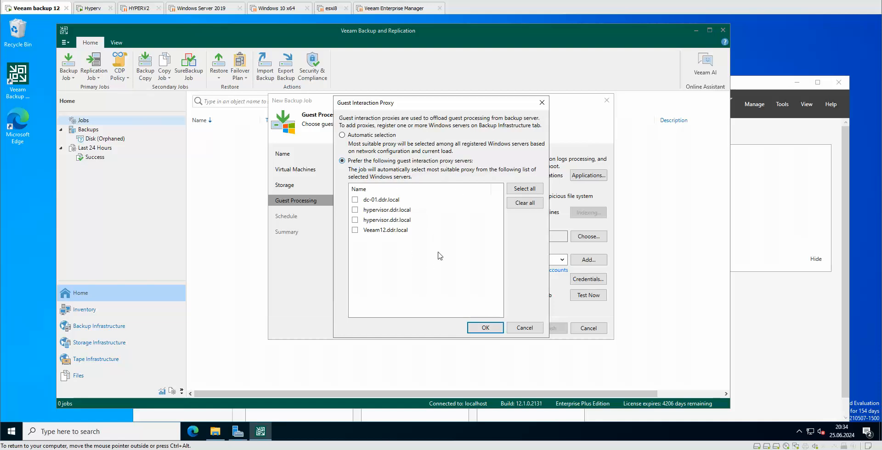
click(356, 210)
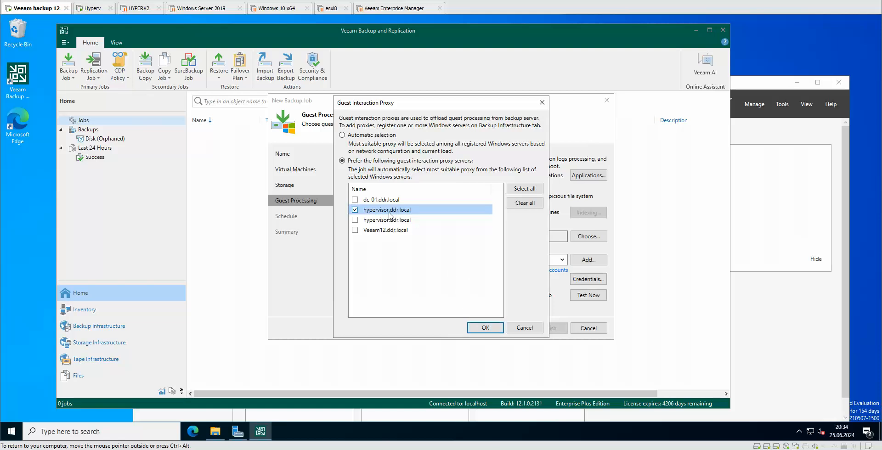
click(472, 328)
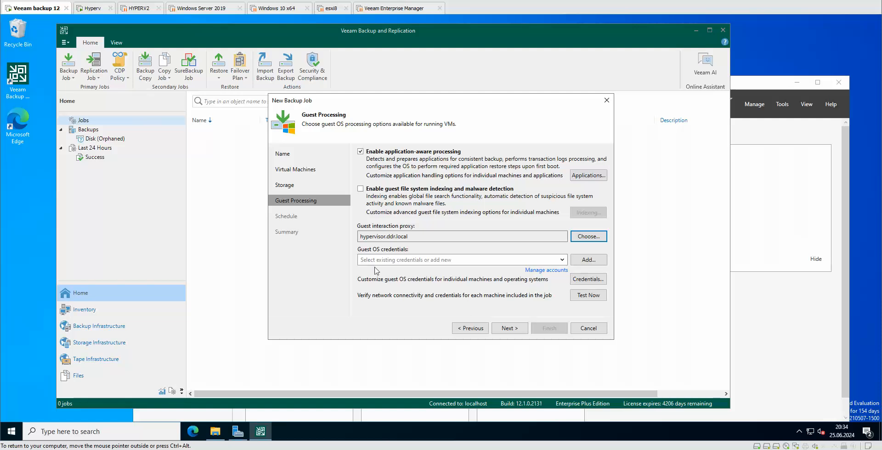
click(561, 260)
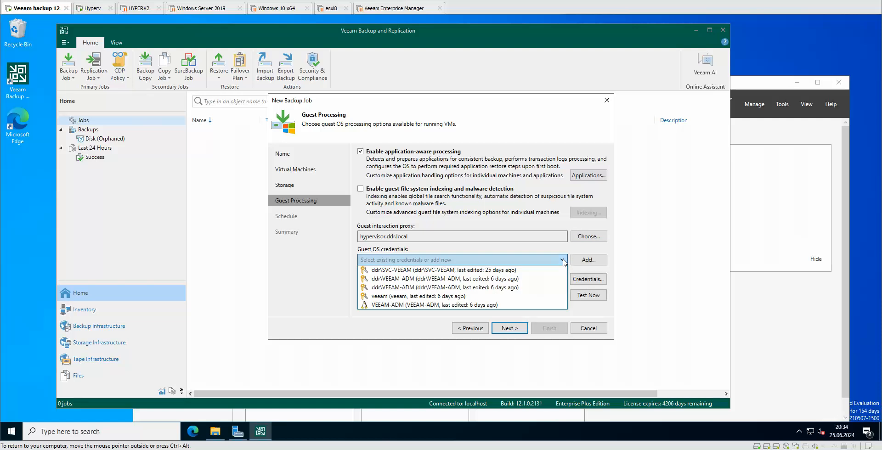
Step: Test guest access with a local admin credential and inspect the failed veeamdata entry
click(466, 306)
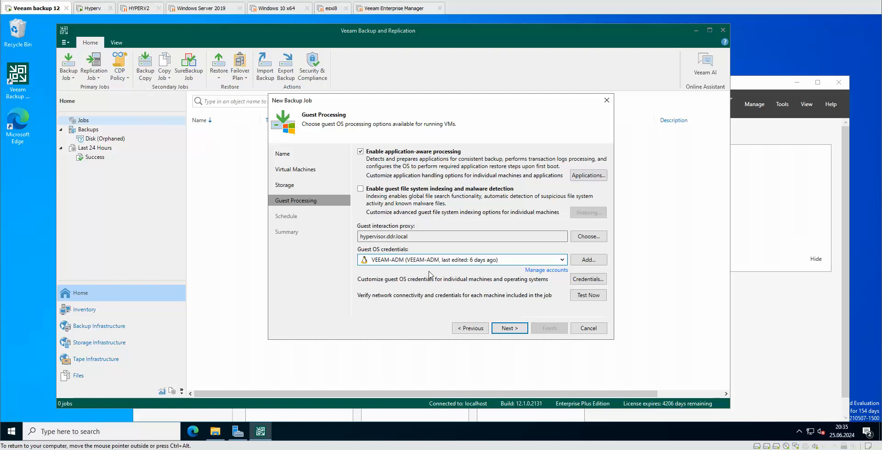
click(590, 297)
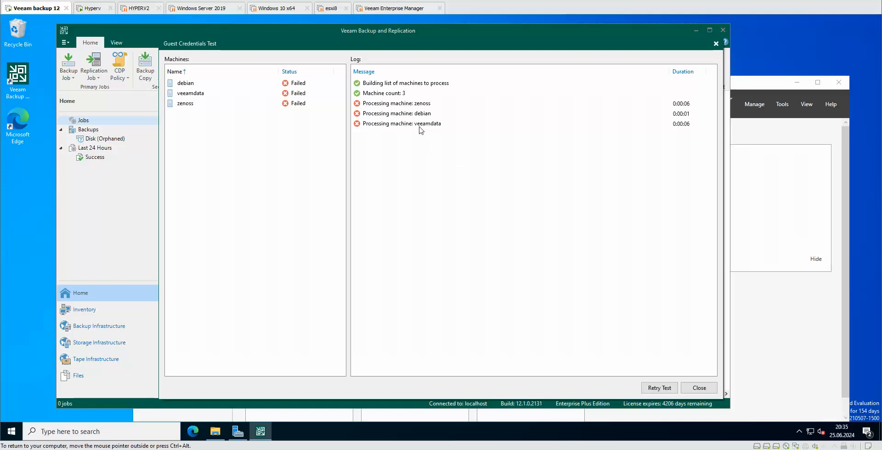
click(397, 131)
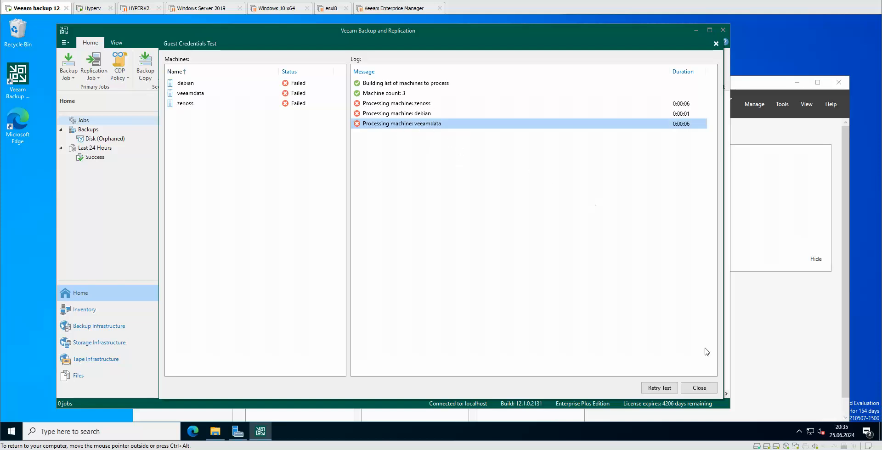
click(698, 388)
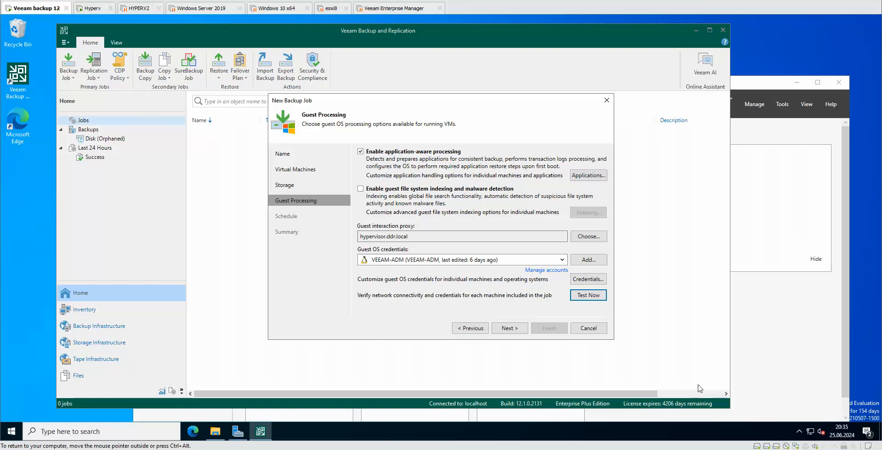
click(563, 260)
Step: Retest guest access with the domain admin credential, then another saved local account; both fail
click(562, 260)
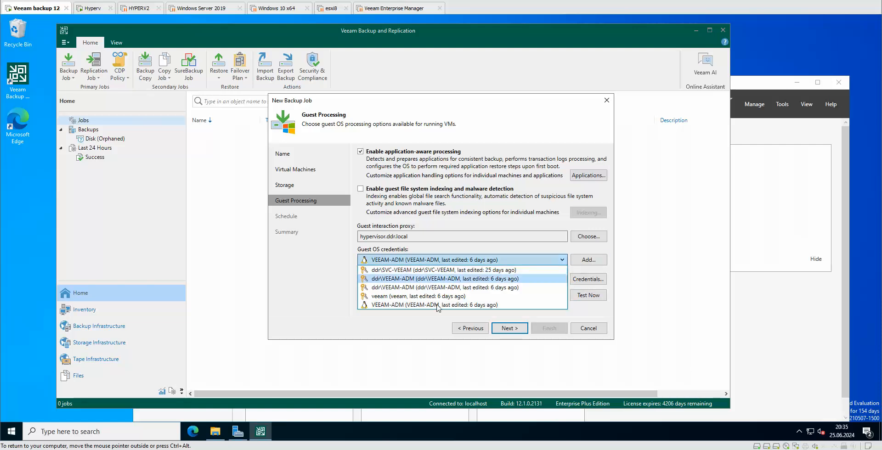
click(411, 287)
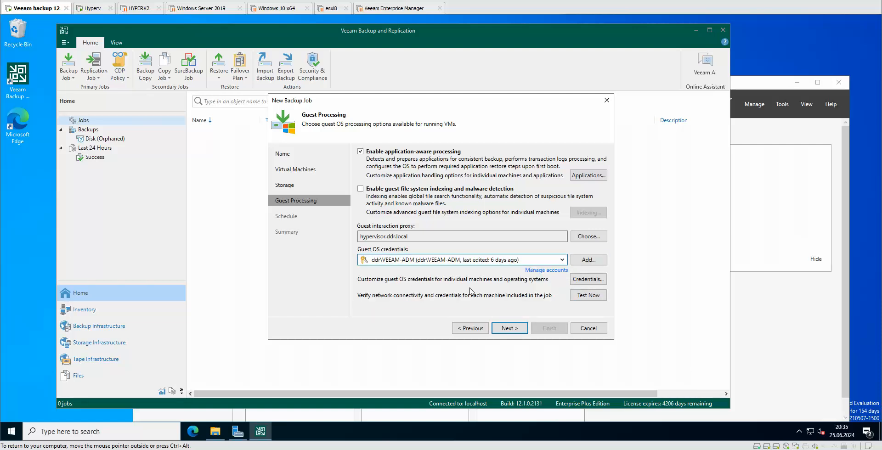
click(593, 299)
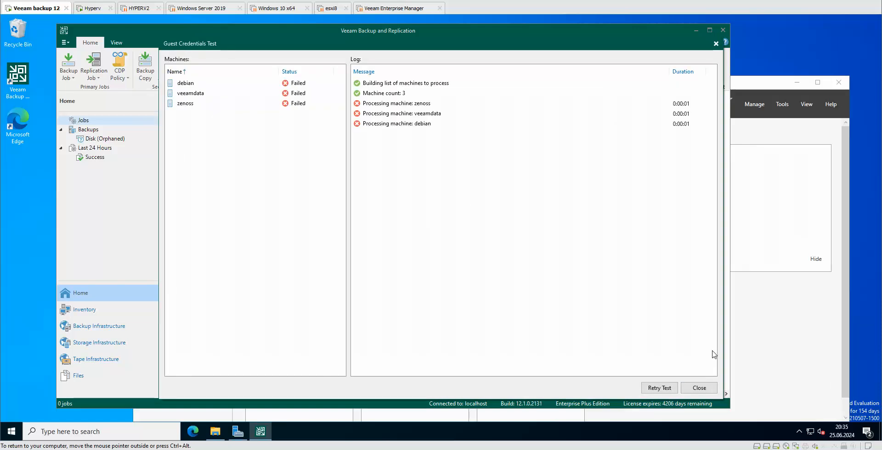
click(696, 390)
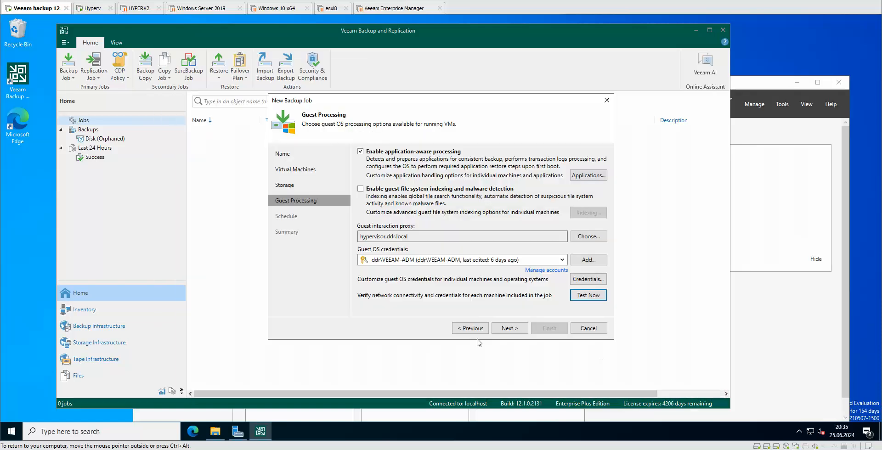
click(562, 262)
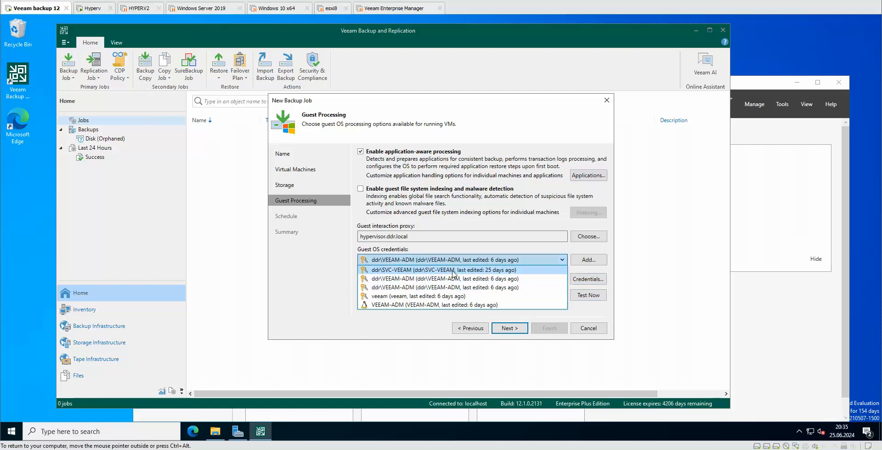
click(408, 296)
click(589, 295)
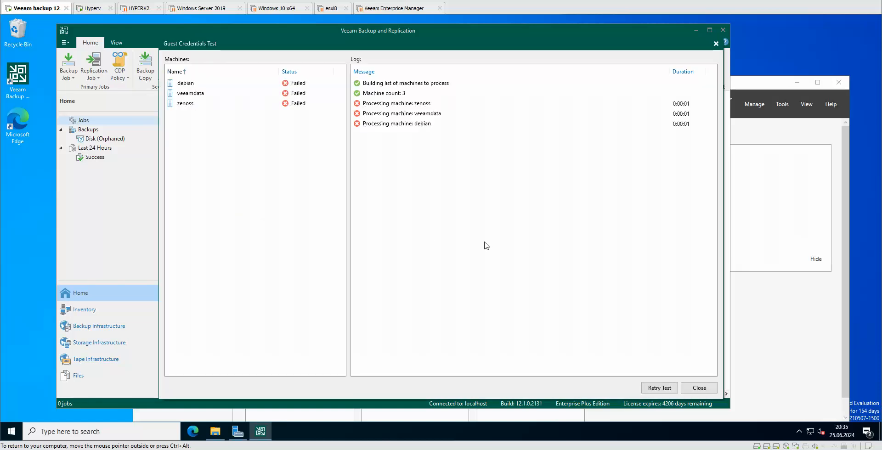
click(699, 388)
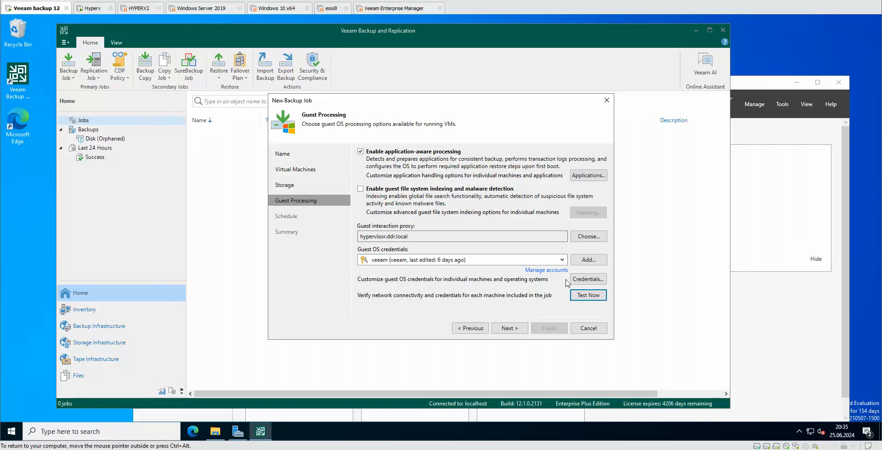
Step: Open and cancel the credentials manager, then set the guest interaction proxy to Automatic selection
click(551, 270)
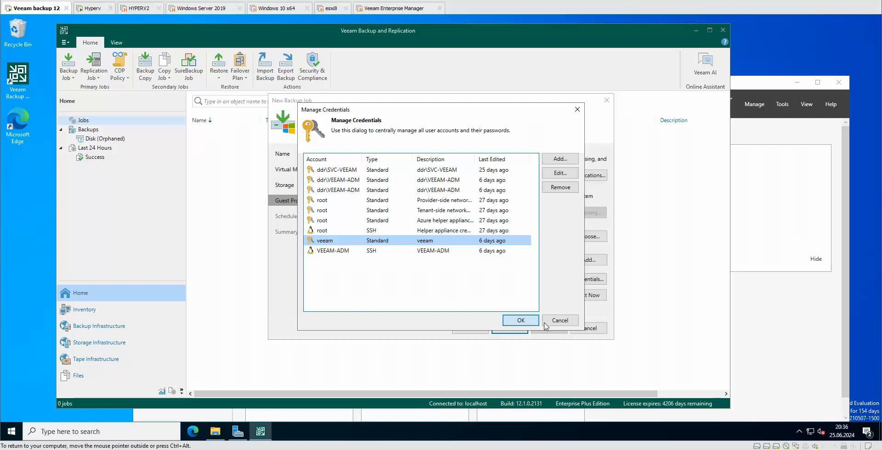
click(560, 320)
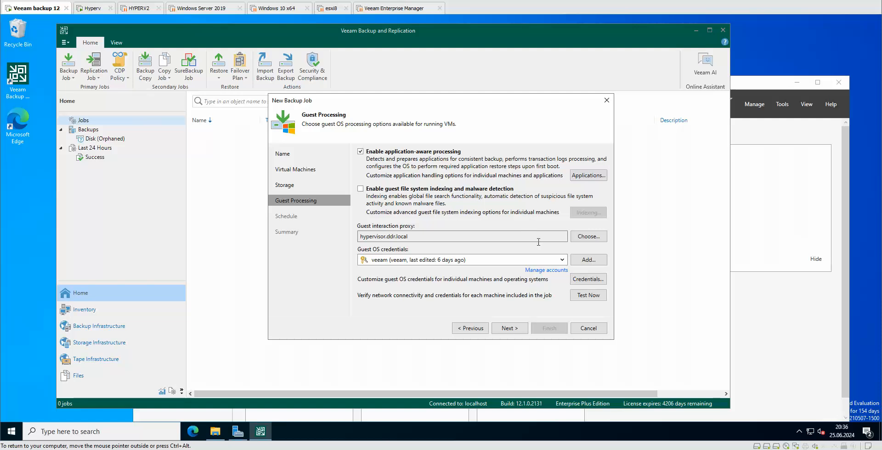
click(576, 238)
click(367, 136)
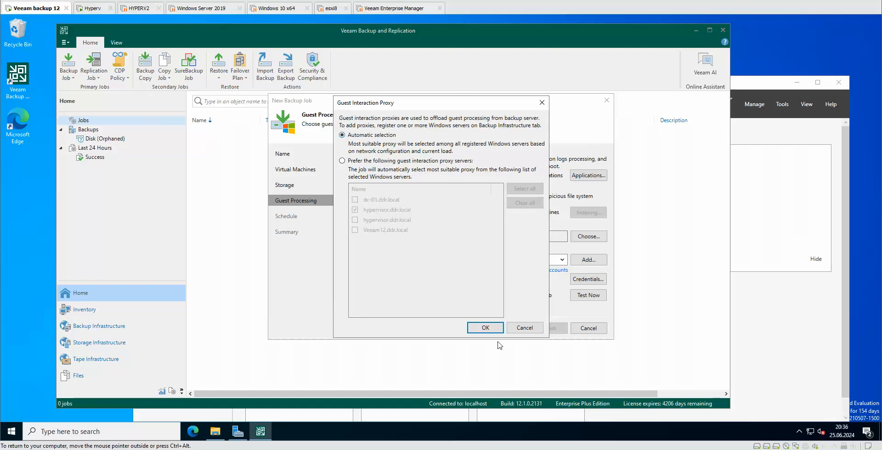
click(485, 327)
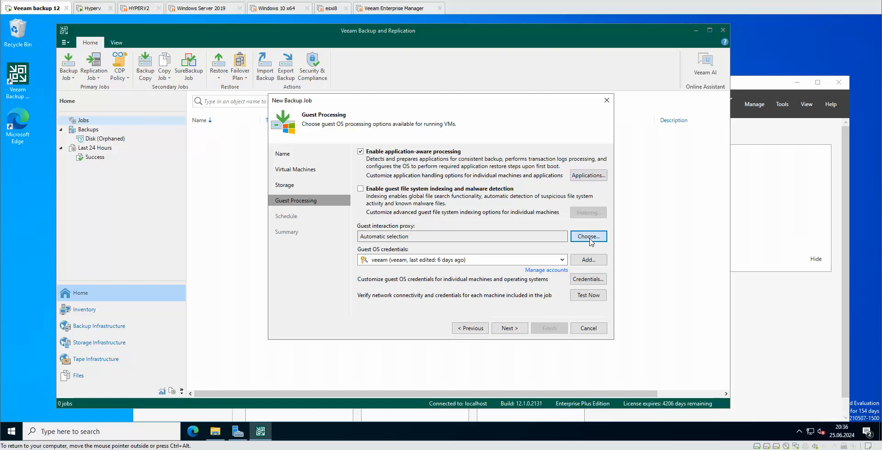
click(487, 330)
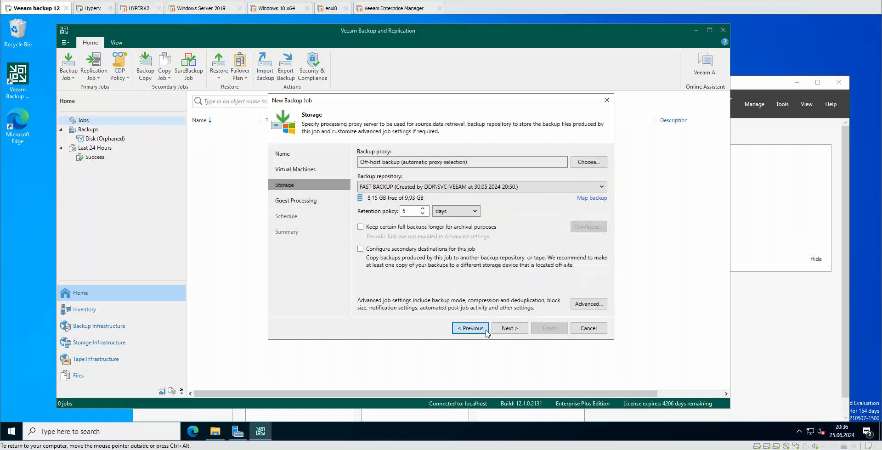
click(508, 328)
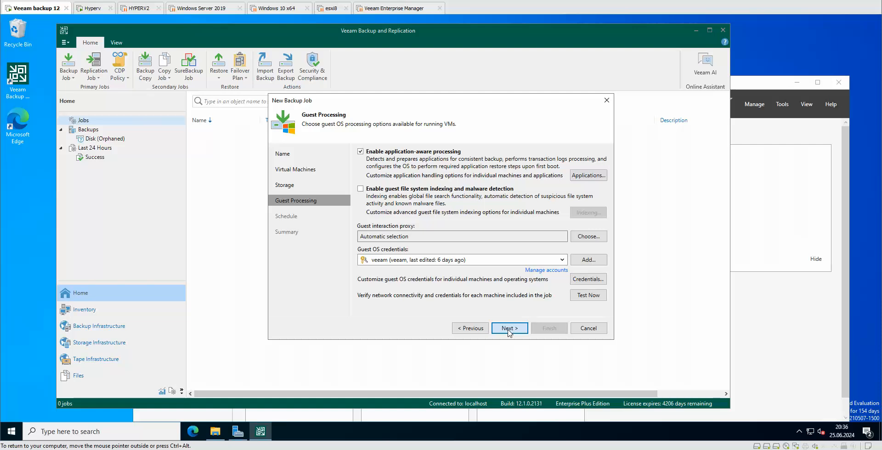
click(391, 152)
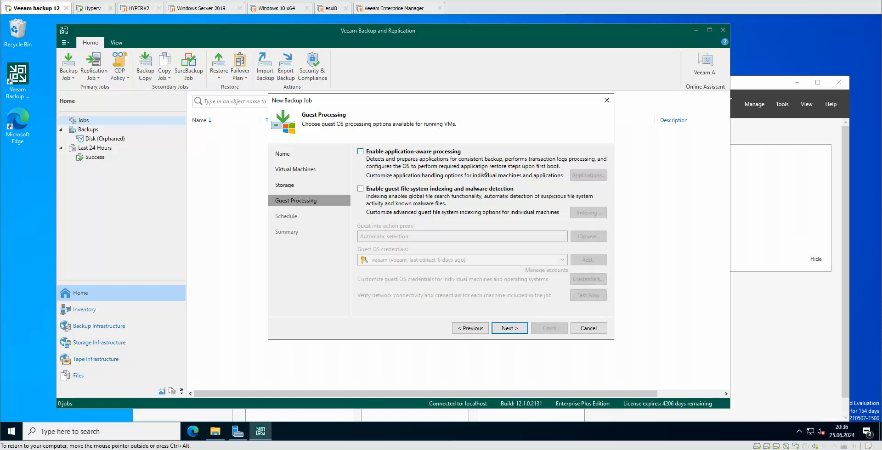
click(435, 152)
click(579, 176)
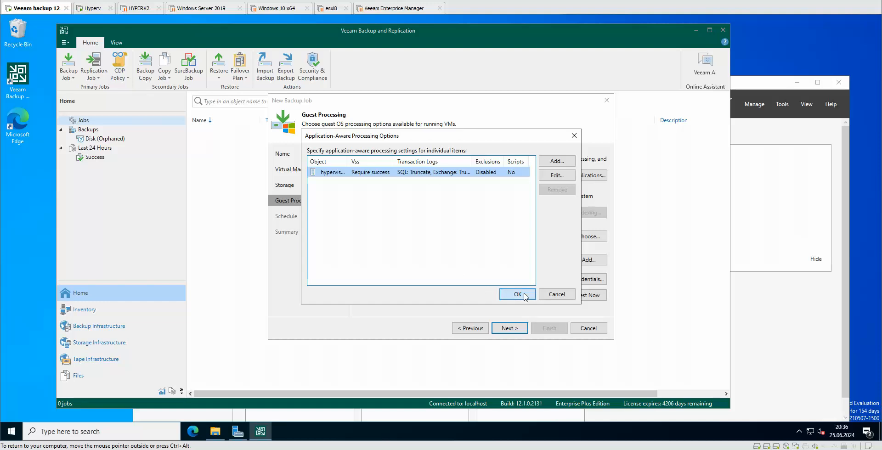
click(510, 294)
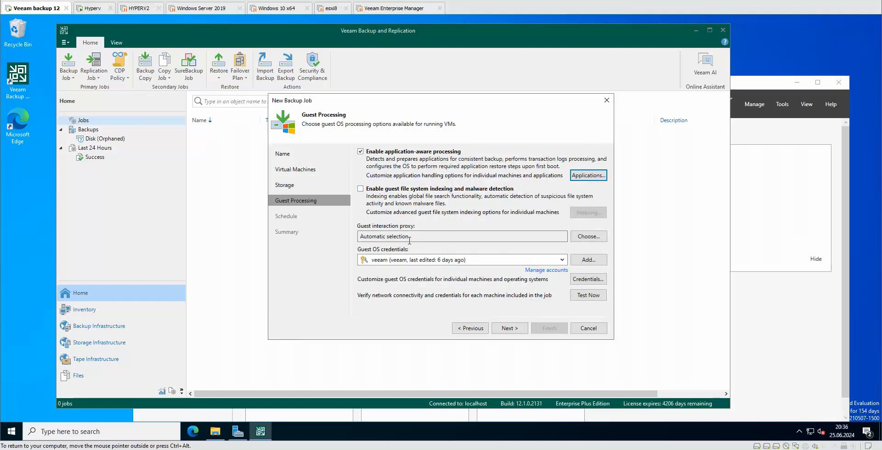
click(595, 295)
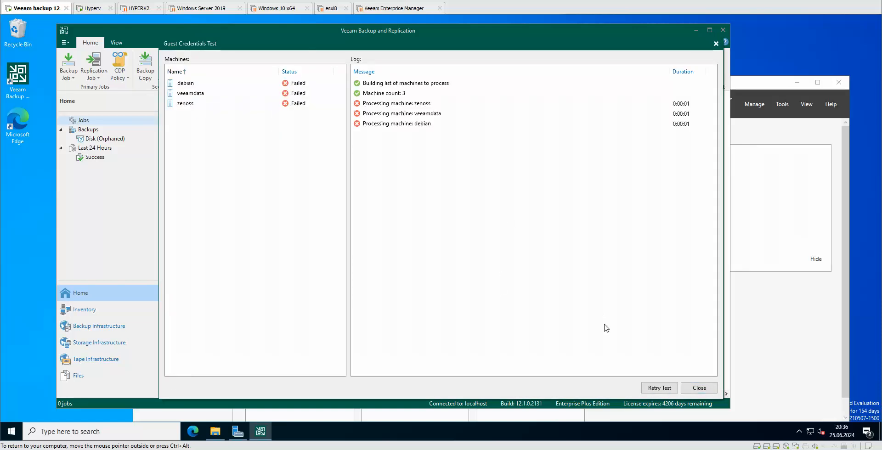
click(713, 391)
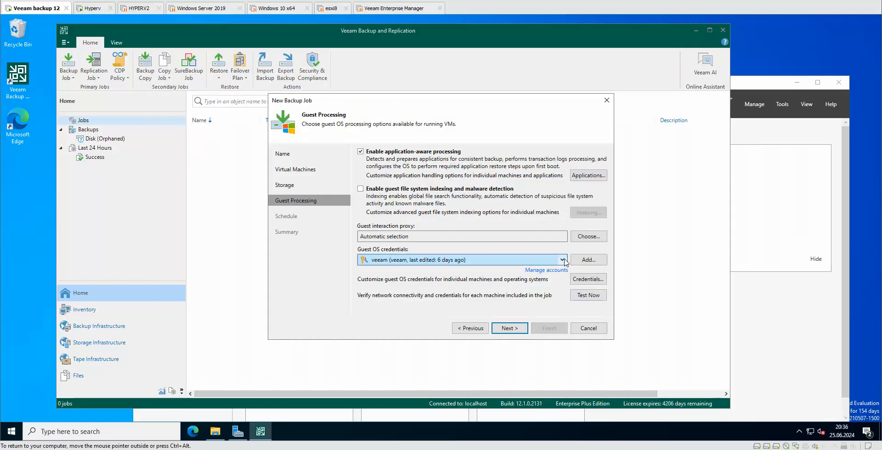
Step: Retest guest access using the domain admin credential
click(423, 260)
click(423, 287)
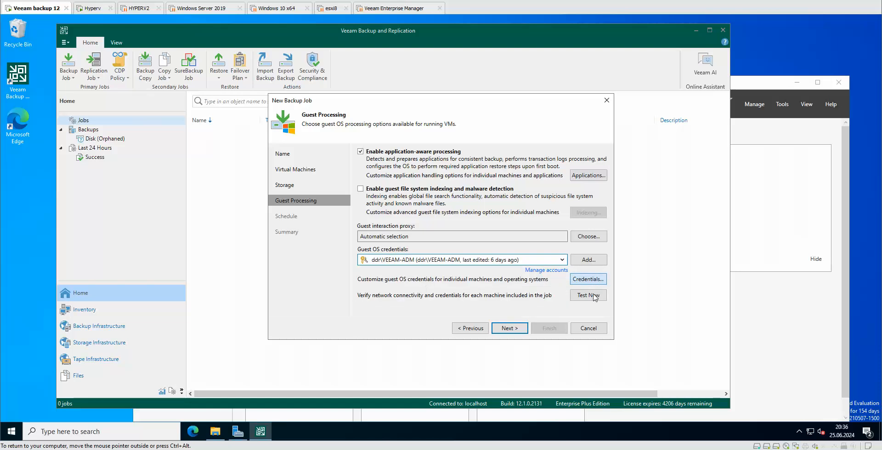
click(593, 295)
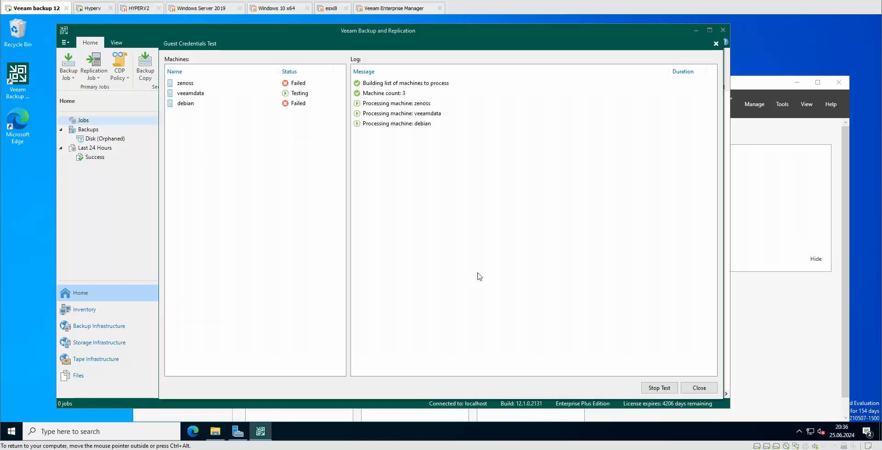
click(682, 387)
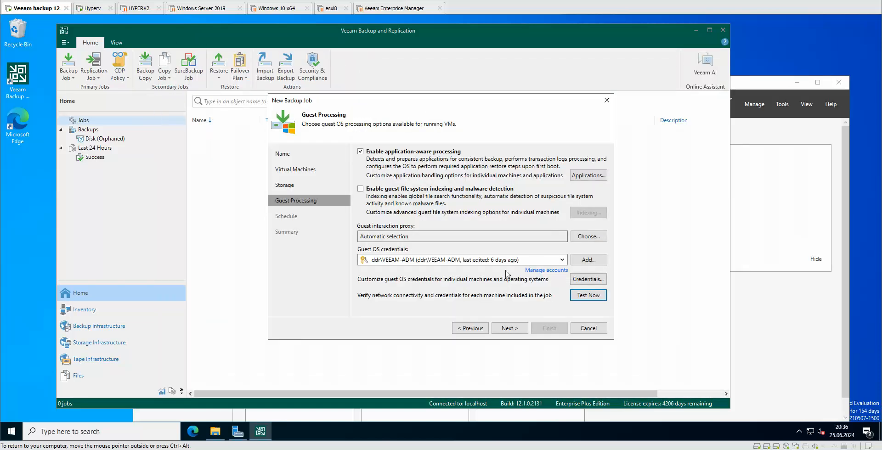
Step: Switch to the SSH admin credential, stop its test, and disable application-aware processing
click(434, 260)
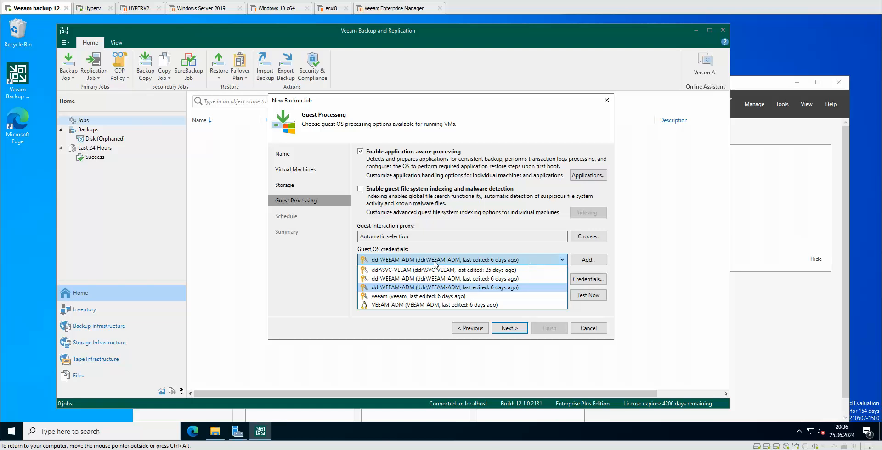
click(412, 305)
click(606, 295)
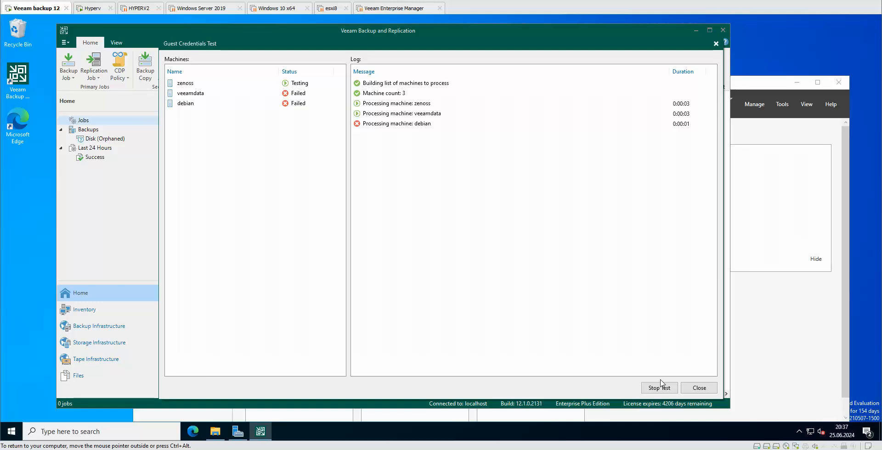
click(663, 388)
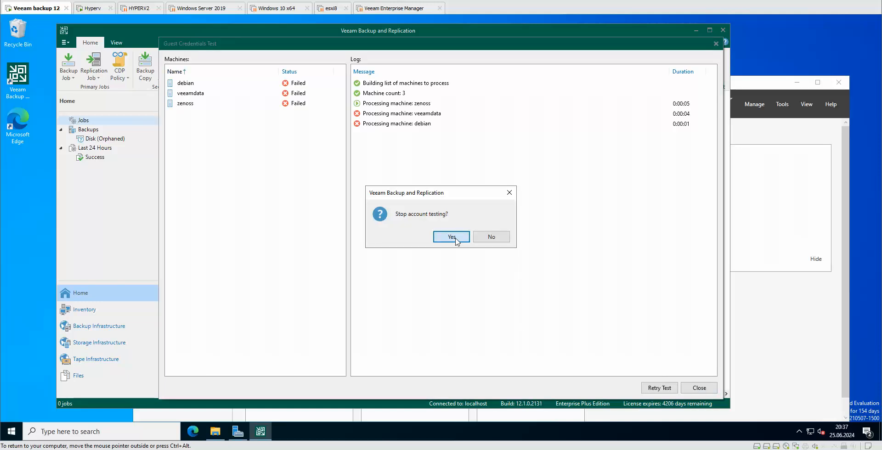
click(452, 237)
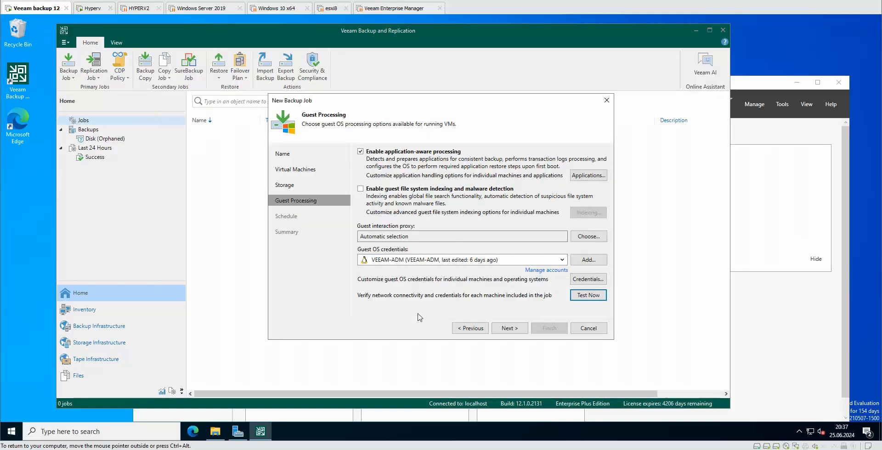
click(405, 151)
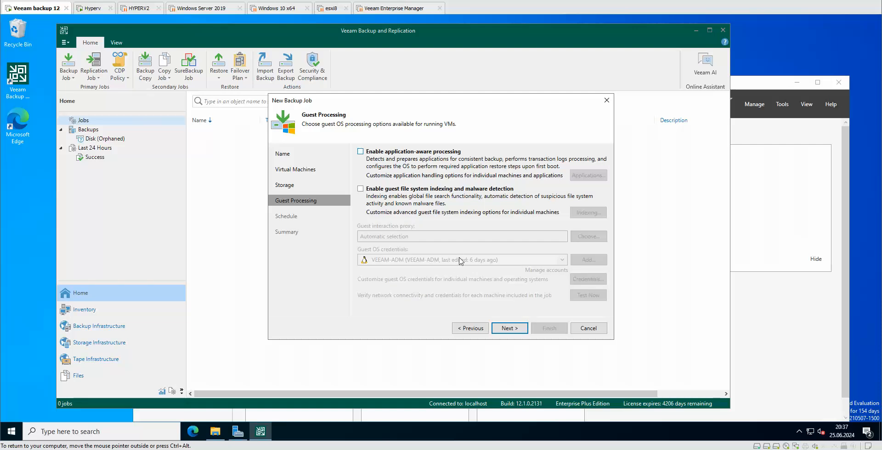
click(420, 189)
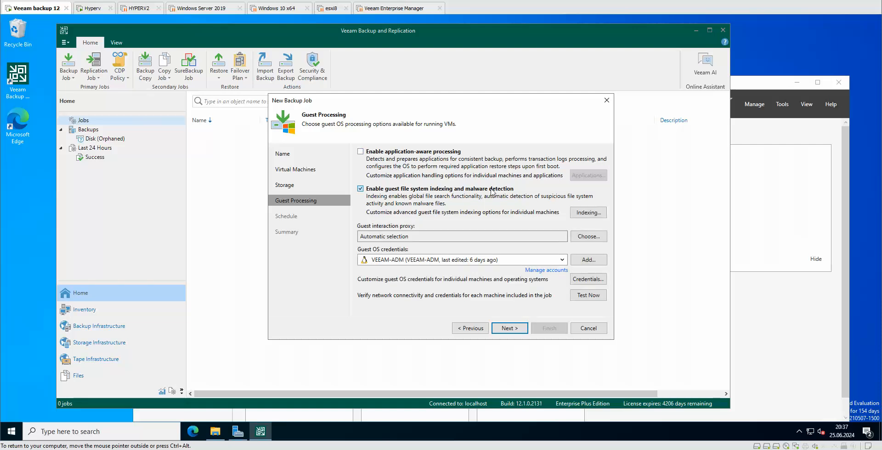
click(590, 213)
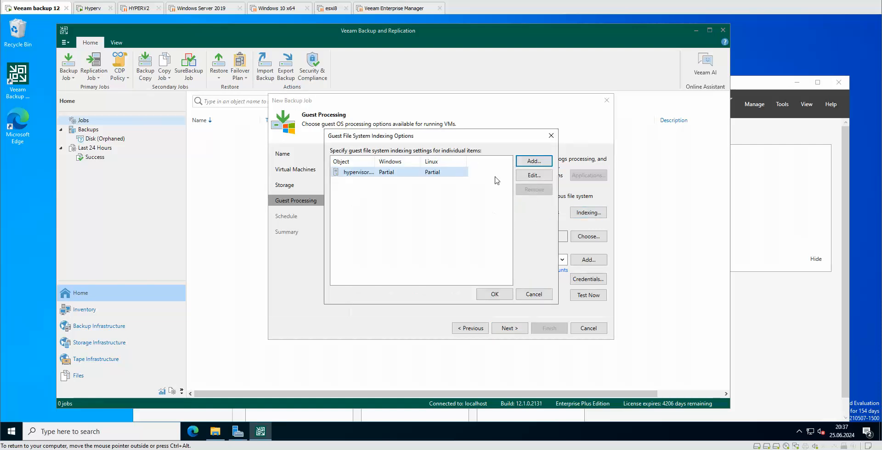
click(536, 176)
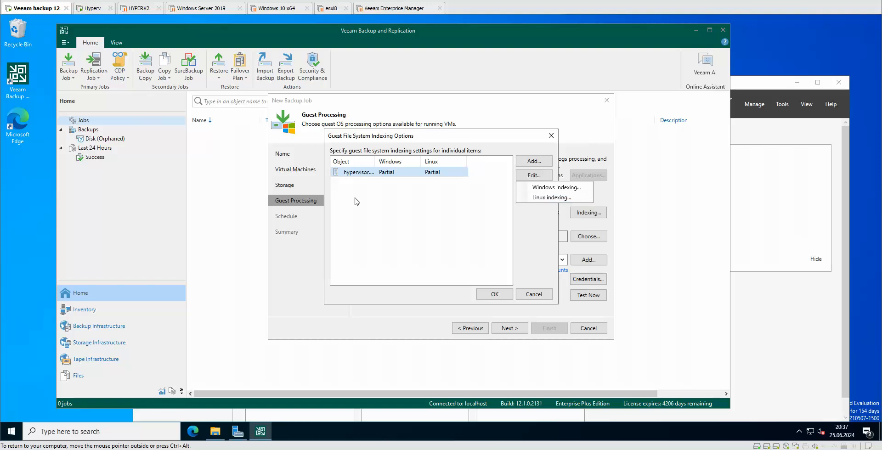
click(539, 297)
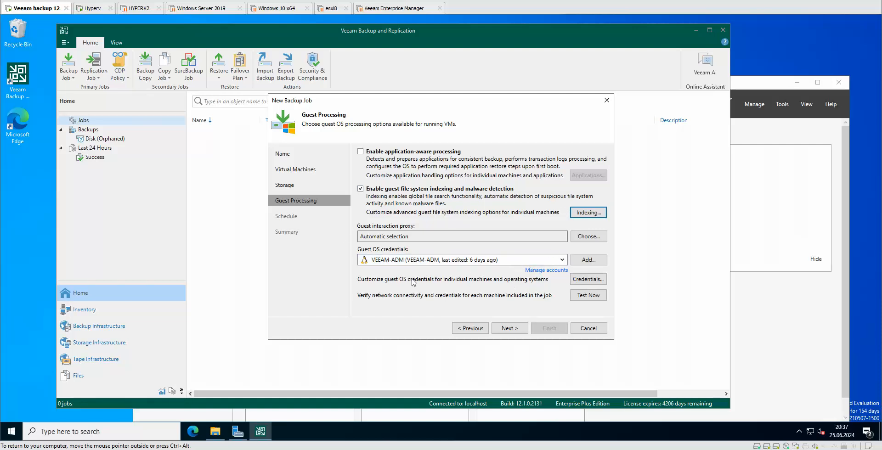
click(414, 190)
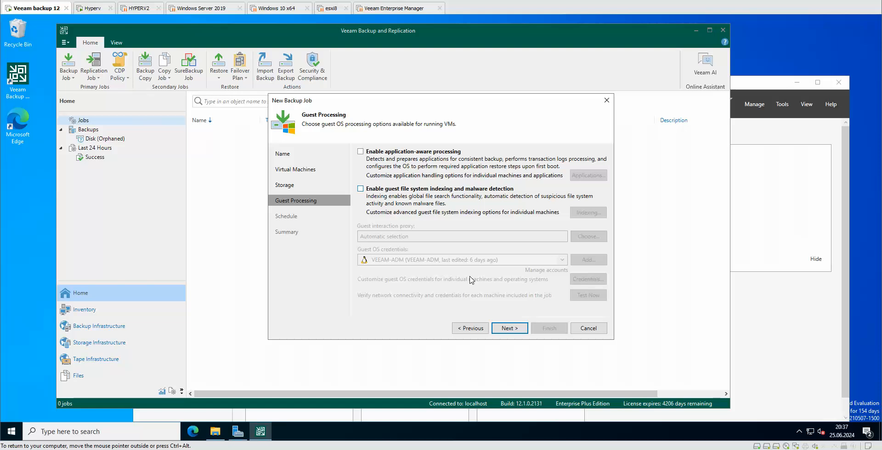
Step: Set retries to 3 but leave the job unscheduled, apply, and tick run-on-finish
click(514, 328)
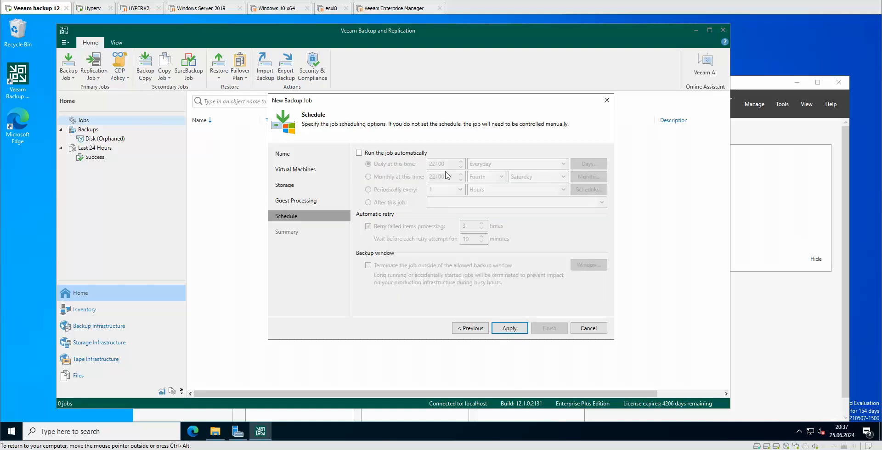
click(358, 153)
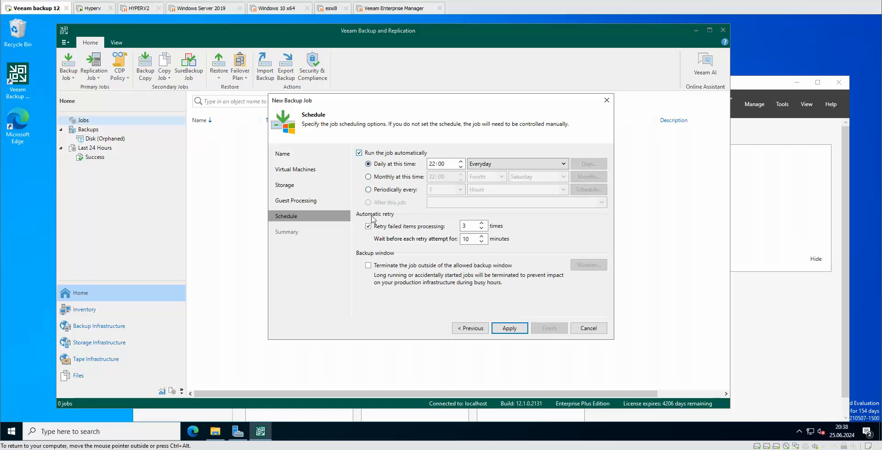
click(467, 230)
drag(467, 226, 441, 241)
text(3)
click(374, 153)
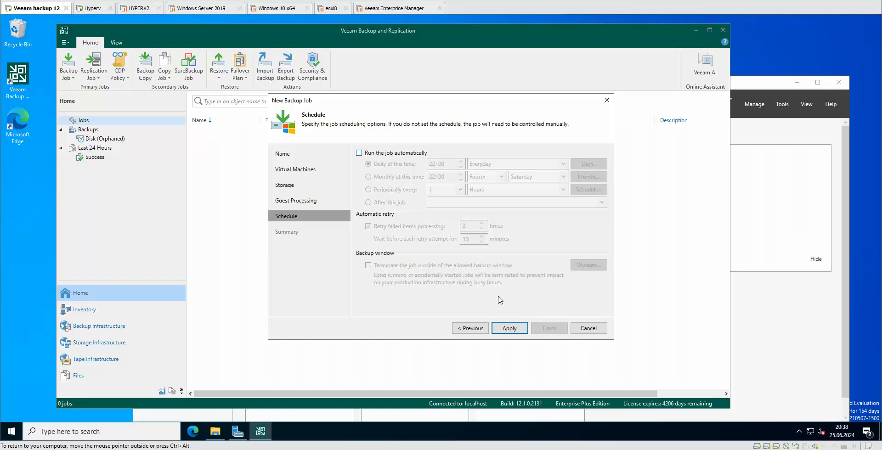
click(509, 329)
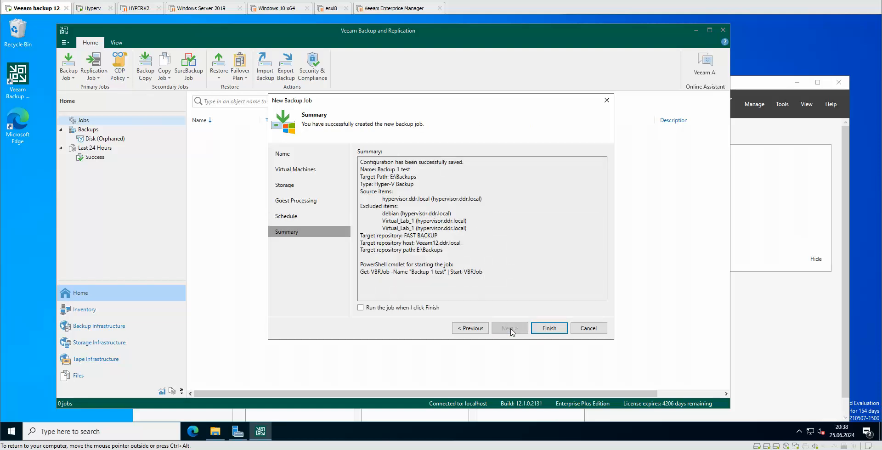
click(360, 307)
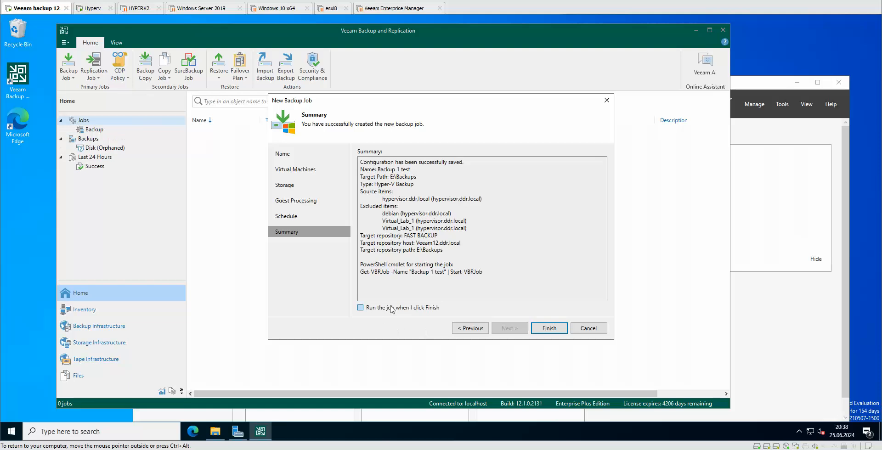
Step: Finish the Backup 1 test job so it starts running, and open its context menu
click(549, 328)
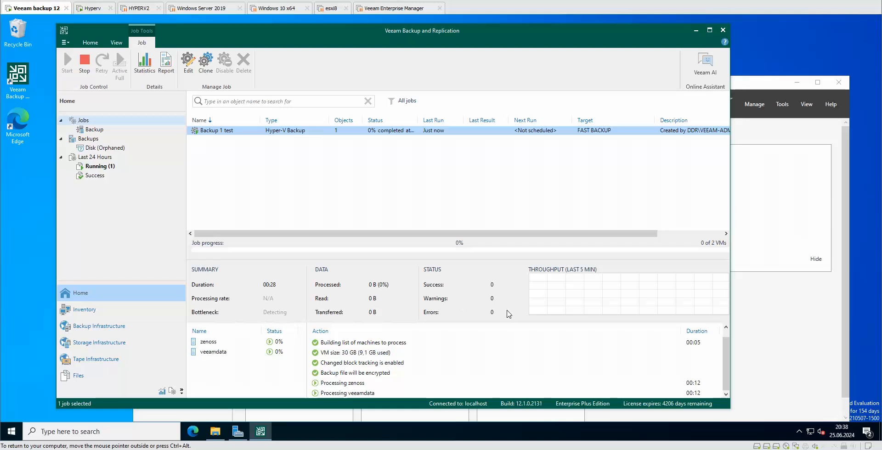
right_click(303, 132)
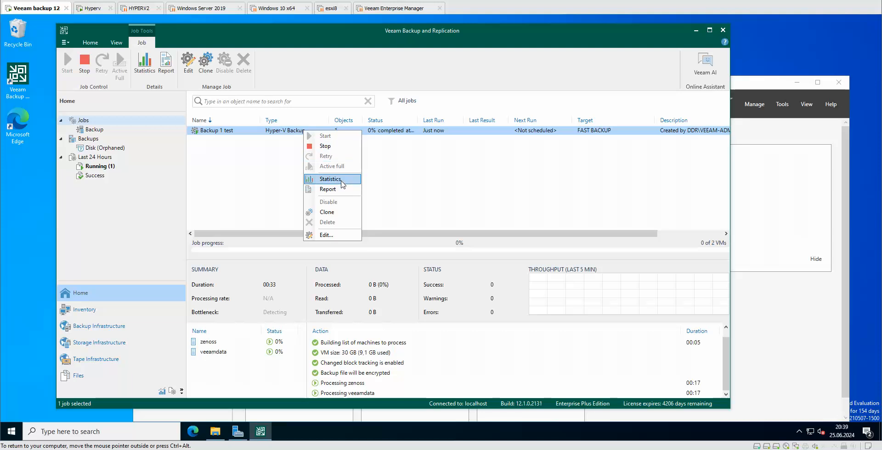
click(329, 190)
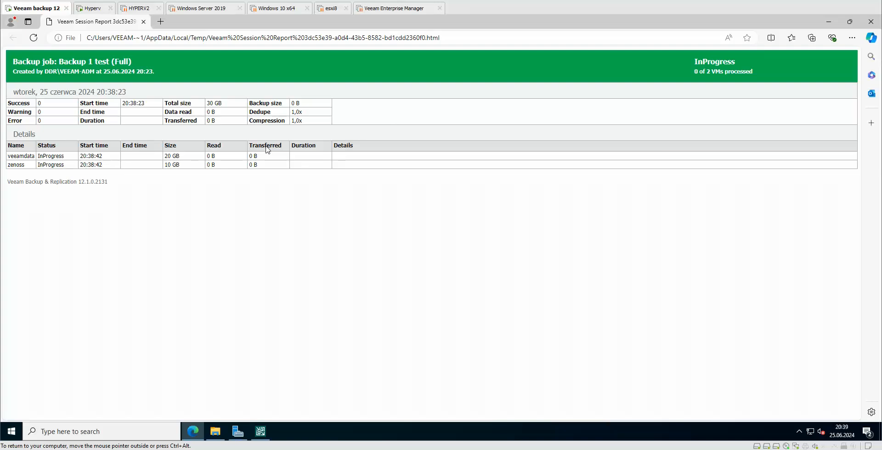
click(143, 22)
right_click(305, 133)
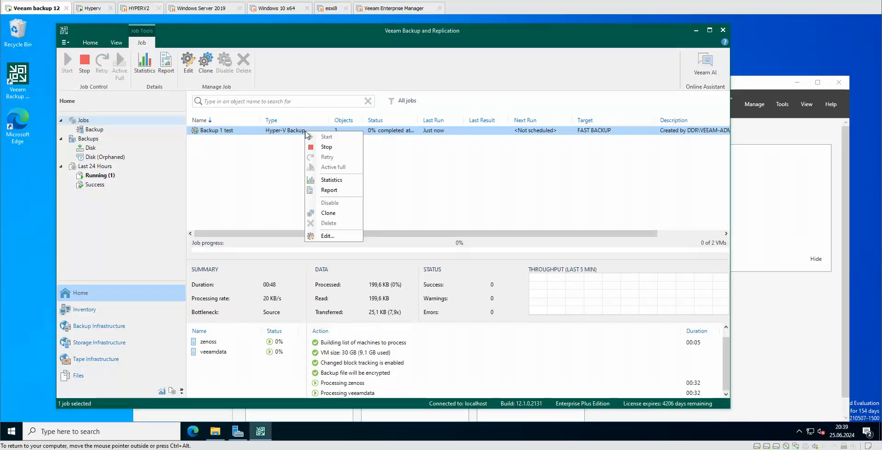
click(335, 182)
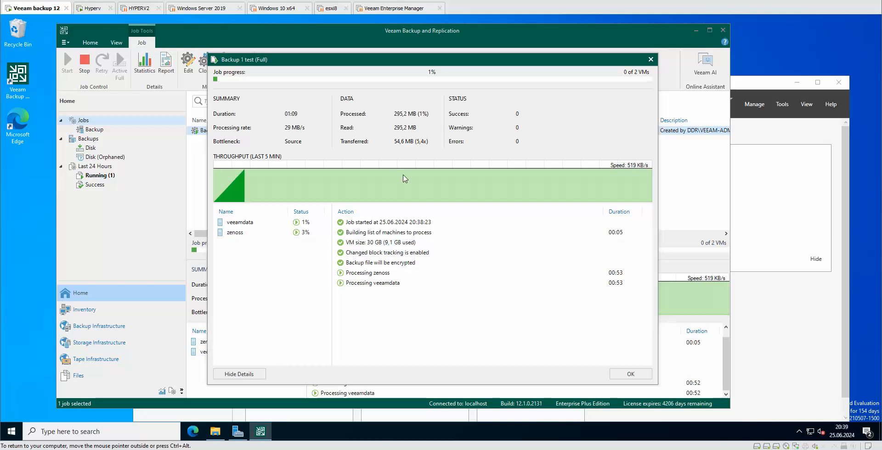
click(651, 60)
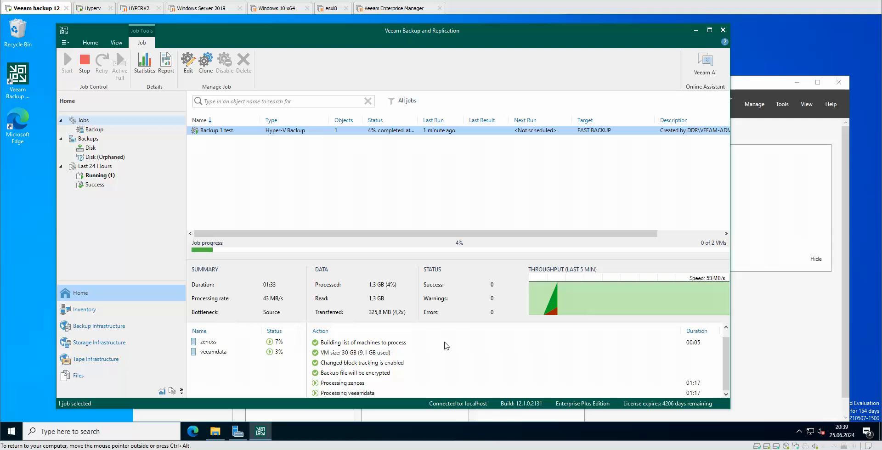
click(215, 434)
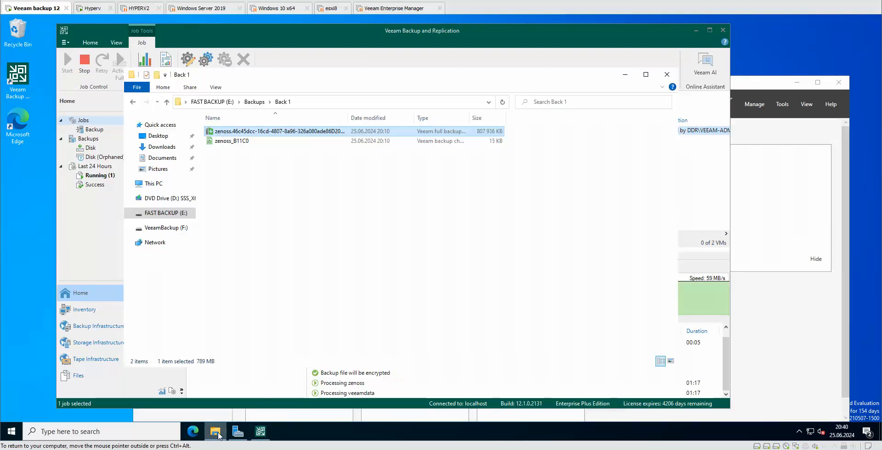
click(337, 172)
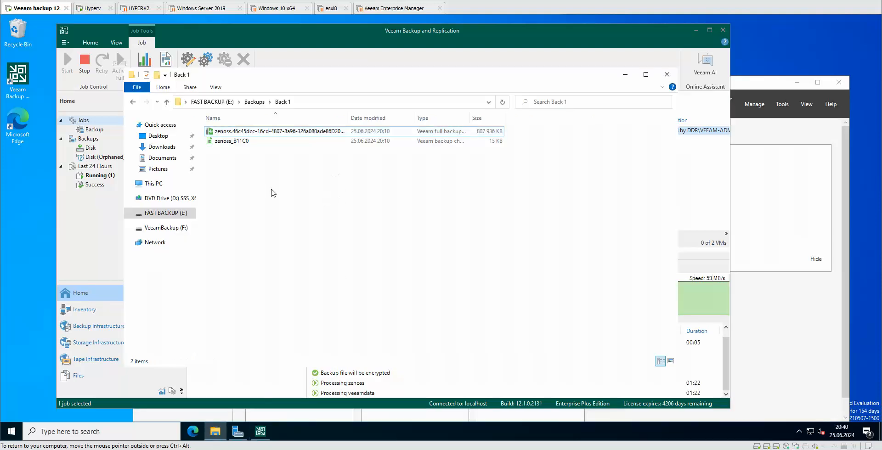
click(163, 227)
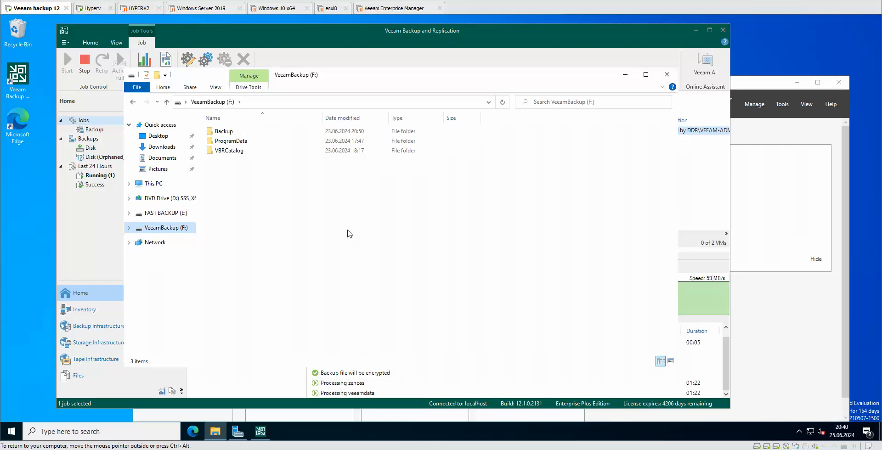
double_click(224, 131)
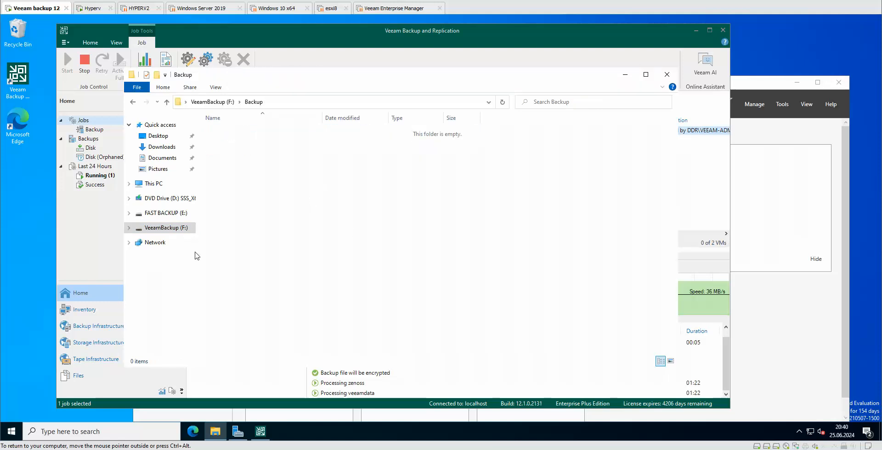
click(174, 213)
click(234, 132)
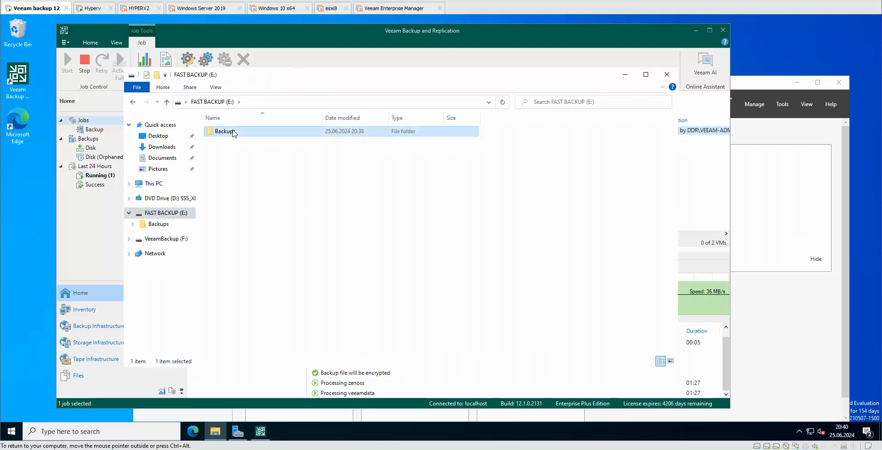
double_click(234, 132)
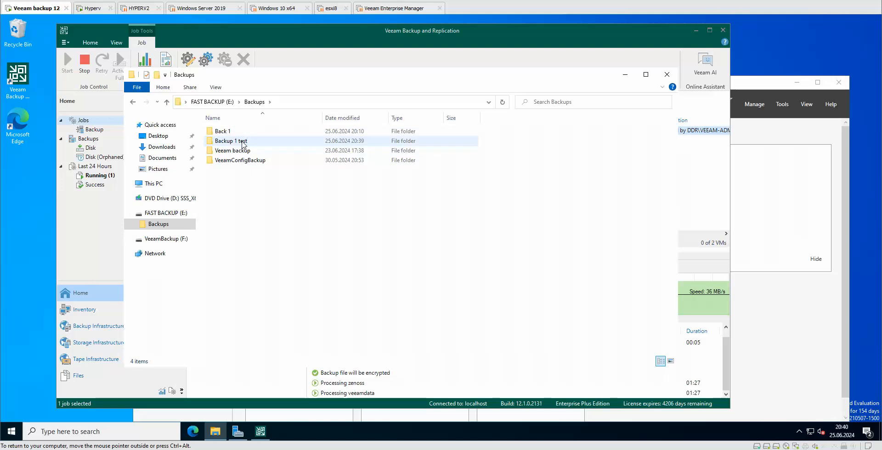
click(242, 143)
double_click(243, 144)
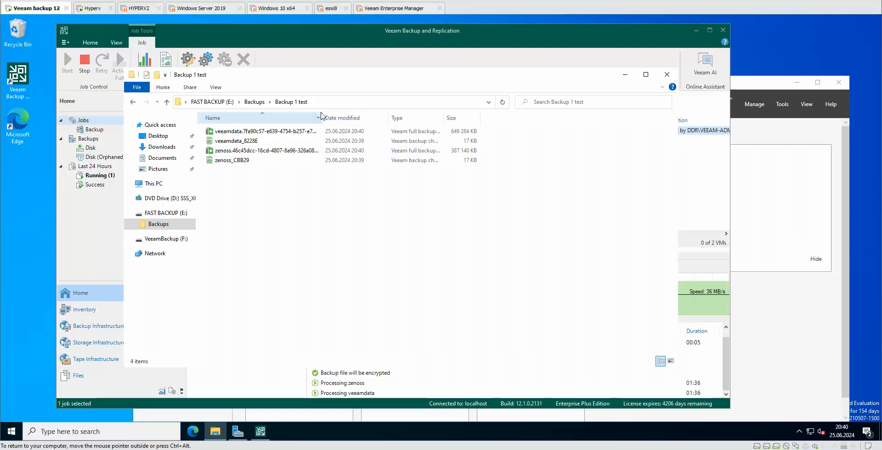
drag(325, 117, 484, 115)
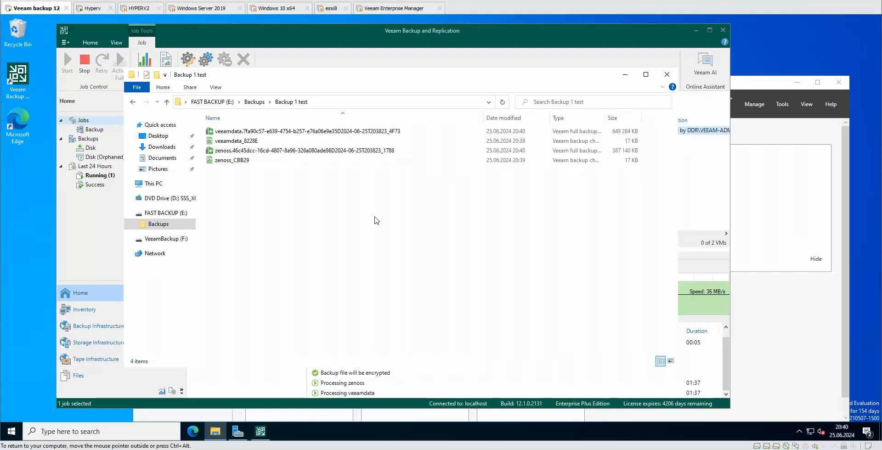
click(293, 131)
right_click(292, 131)
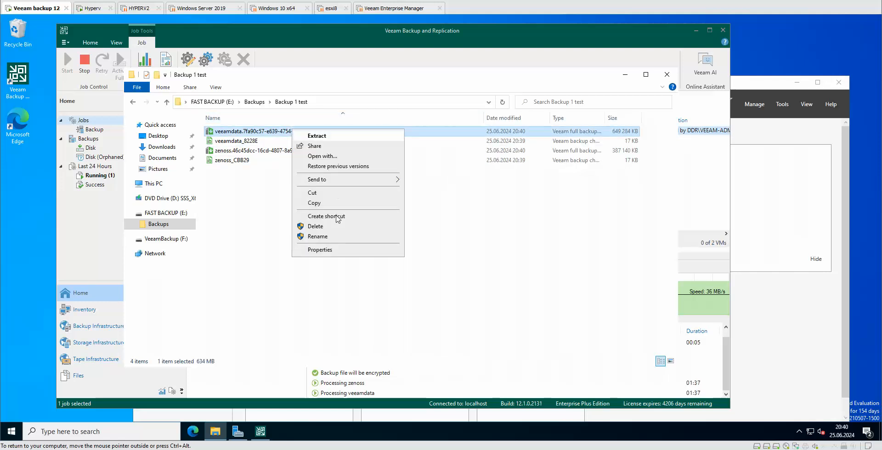
click(320, 250)
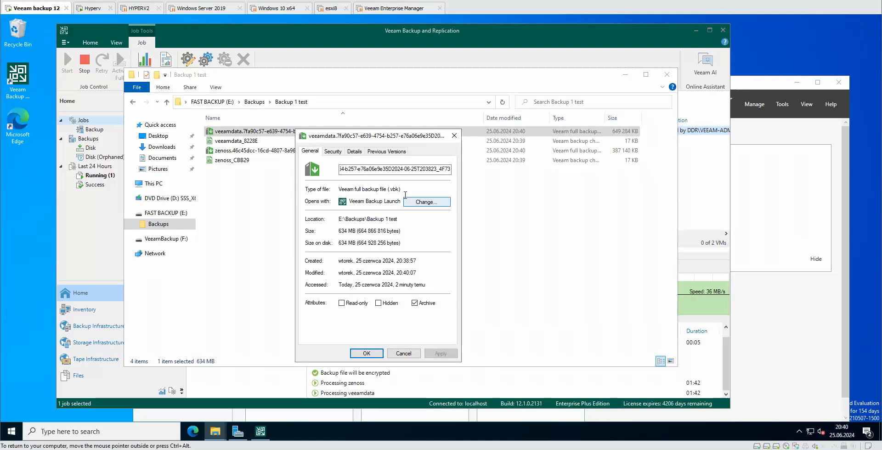
click(453, 136)
click(237, 141)
right_click(237, 141)
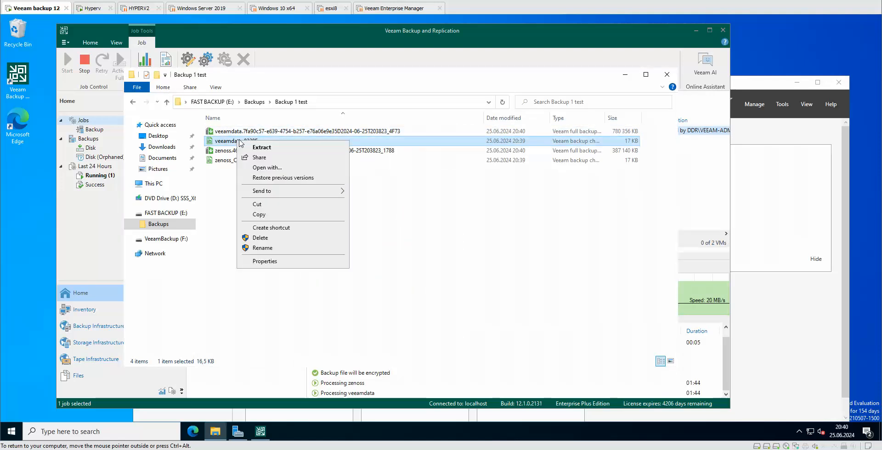
click(282, 261)
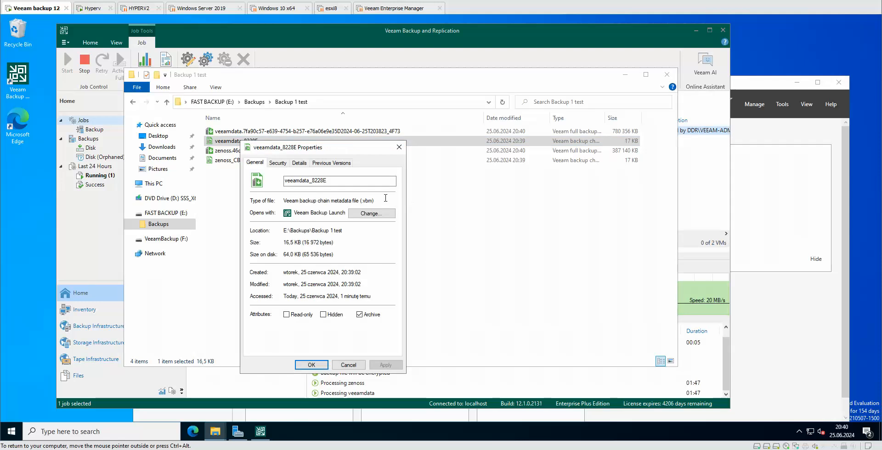
drag(376, 201, 352, 203)
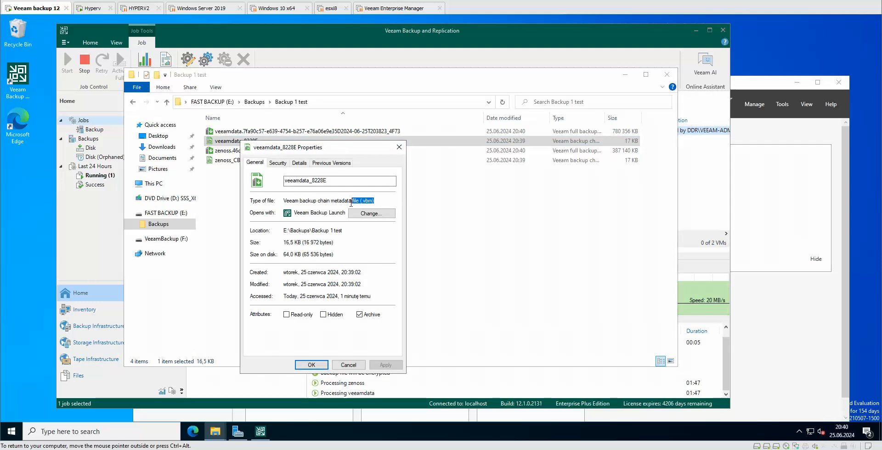
click(399, 147)
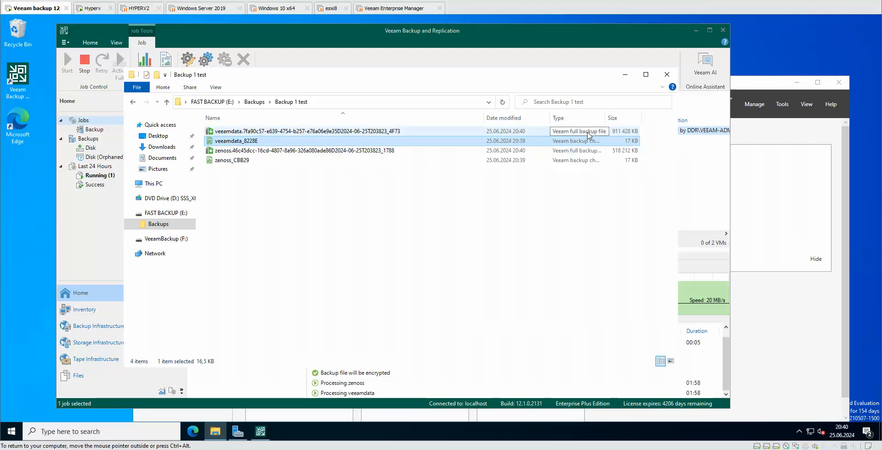
click(311, 131)
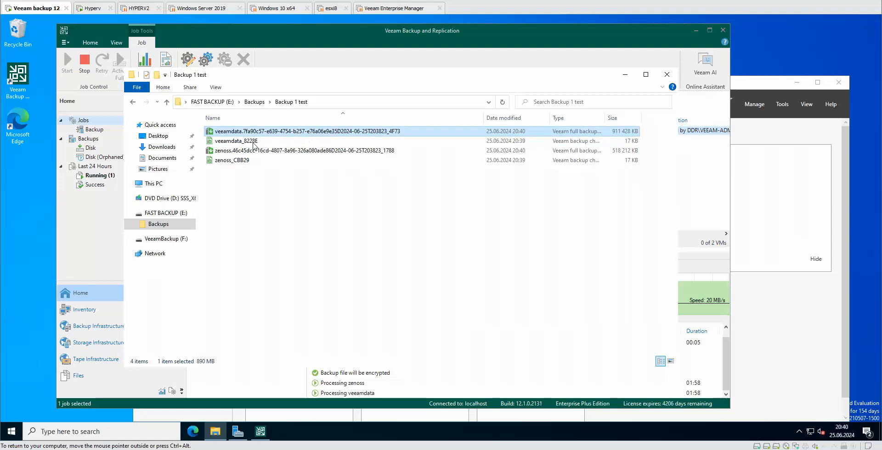
click(304, 152)
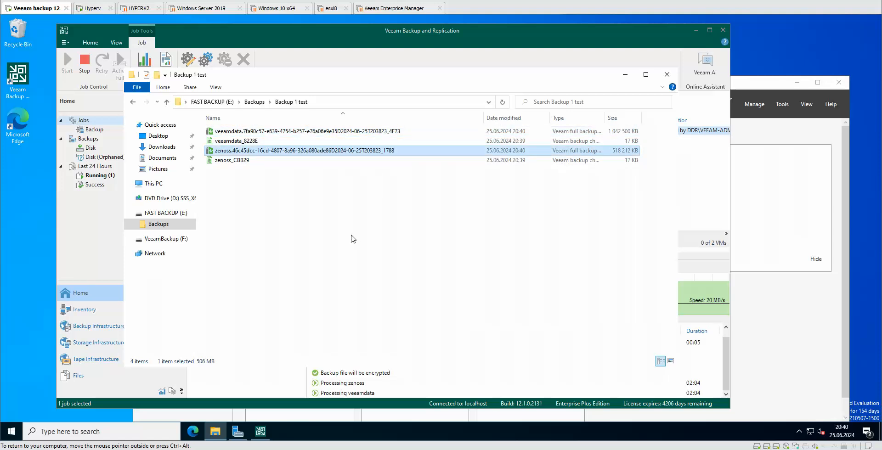
click(666, 74)
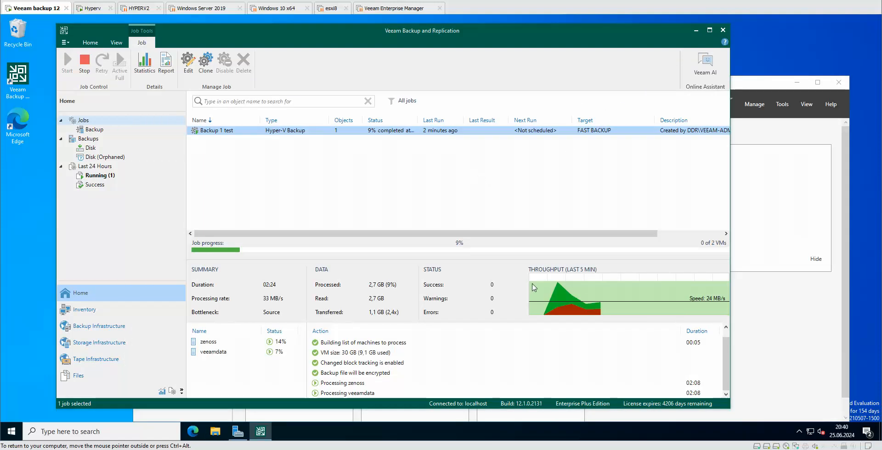
mouse_move(566, 301)
right_click(232, 132)
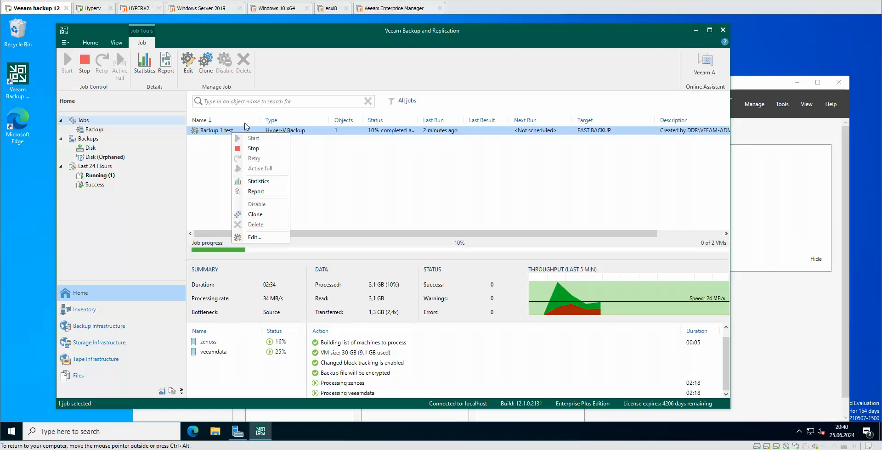
click(264, 191)
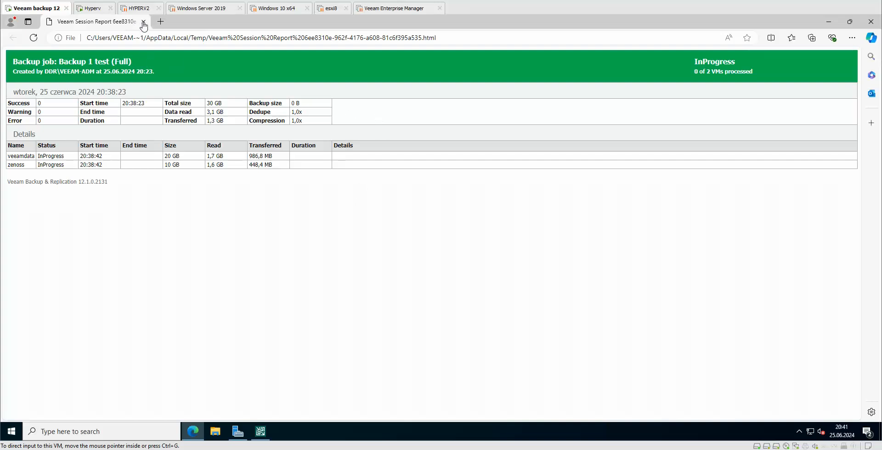
click(142, 21)
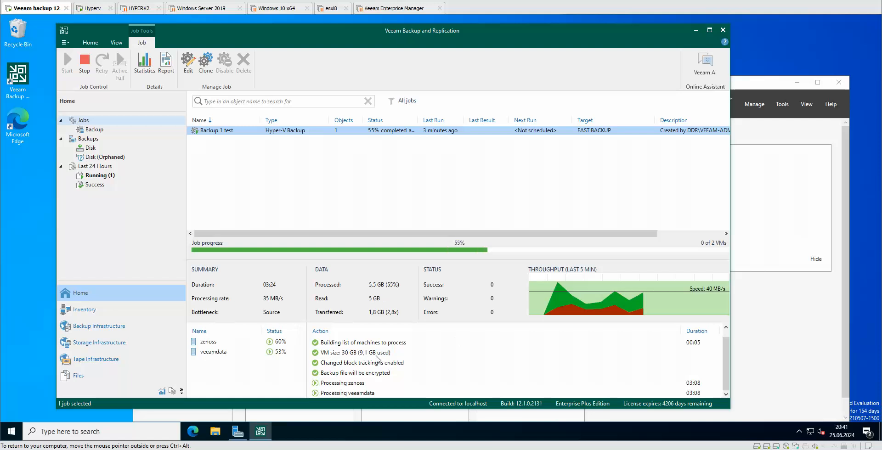
click(377, 355)
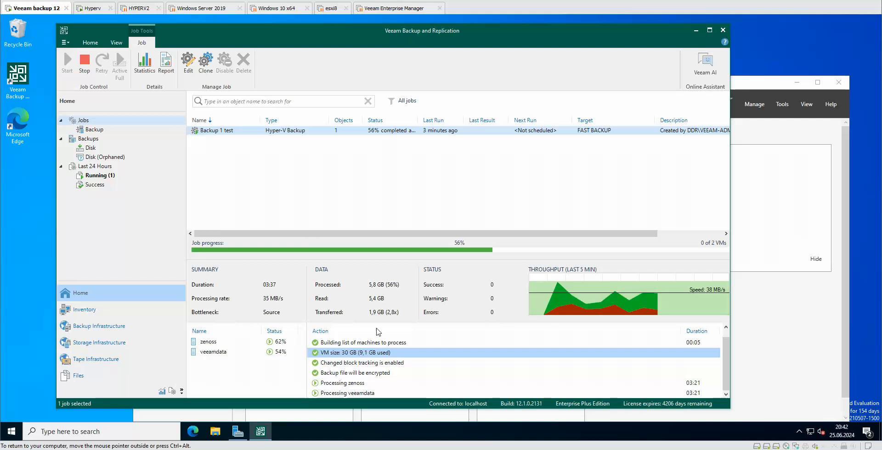
Step: Browse past VeeamBackup (F:) into FAST BACKUP (E:) > Backups > Backup 1 test
click(215, 432)
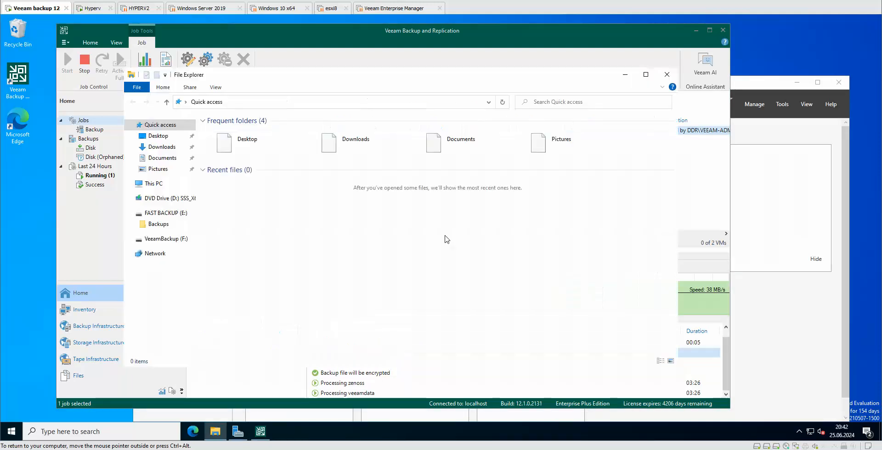
click(183, 239)
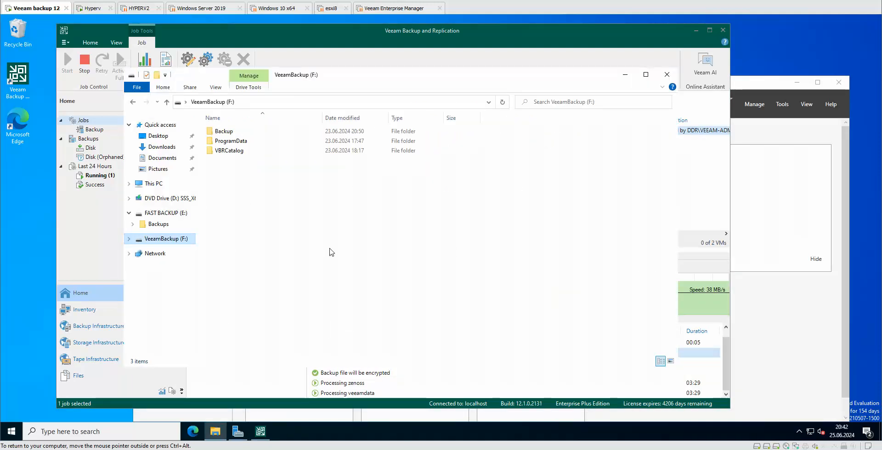
double_click(232, 133)
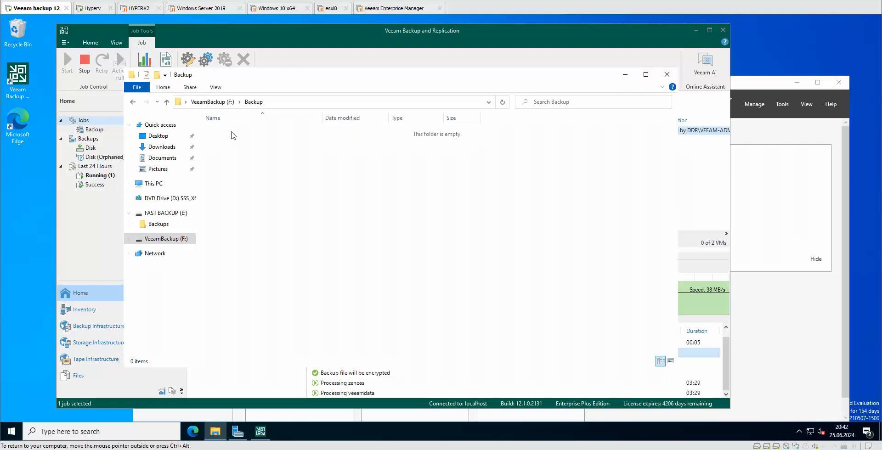
click(174, 214)
double_click(225, 135)
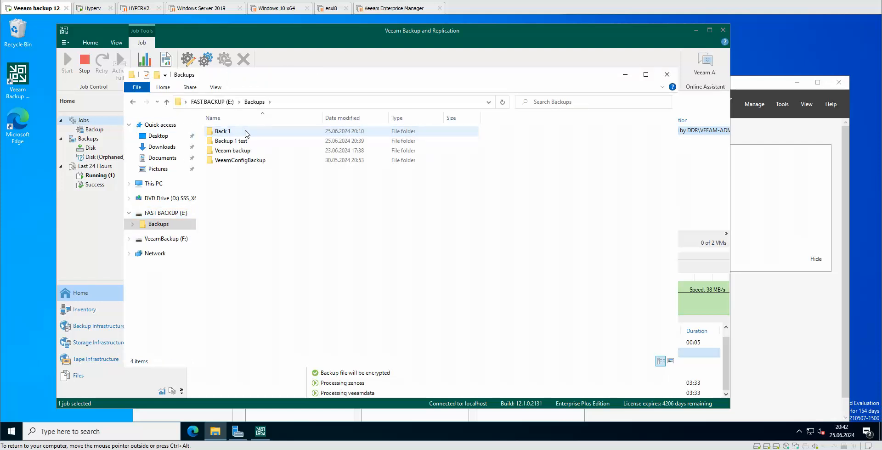
double_click(243, 141)
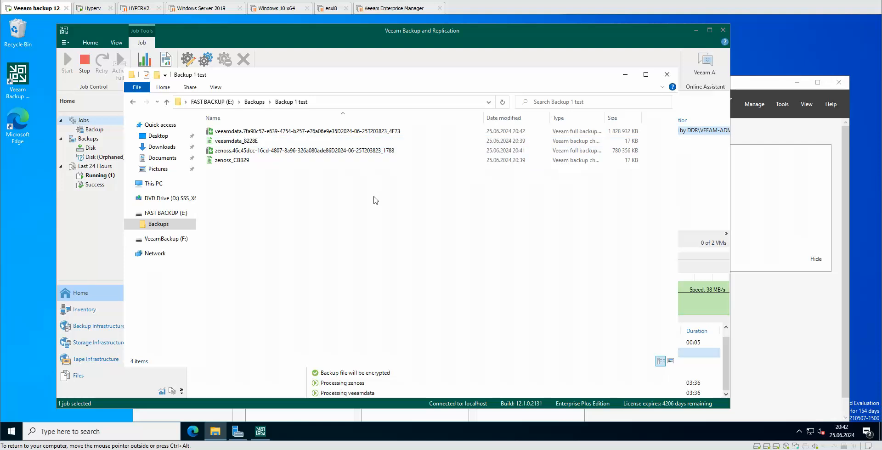
Step: Select the veeamdata and zenoss .vbk files repeatedly to read their growing sizes
click(621, 132)
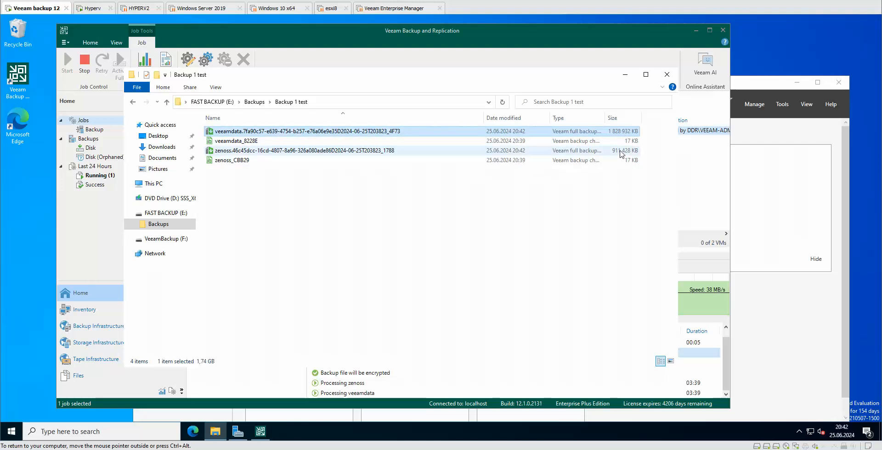
click(621, 153)
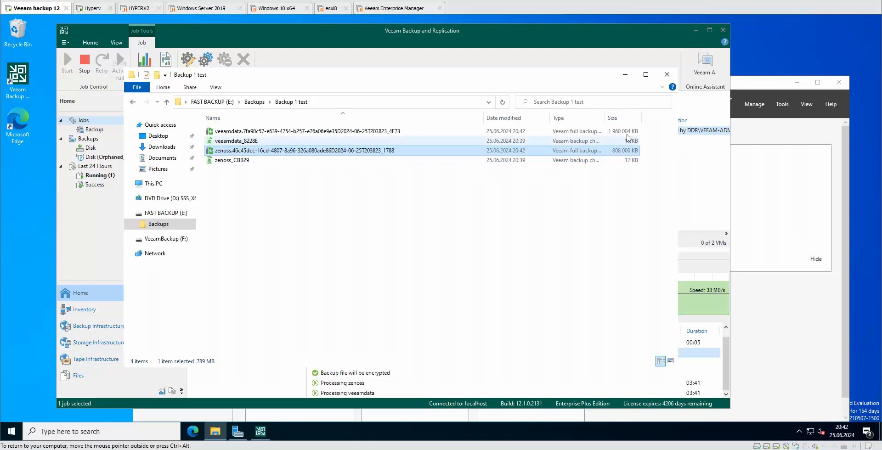
click(629, 132)
click(633, 153)
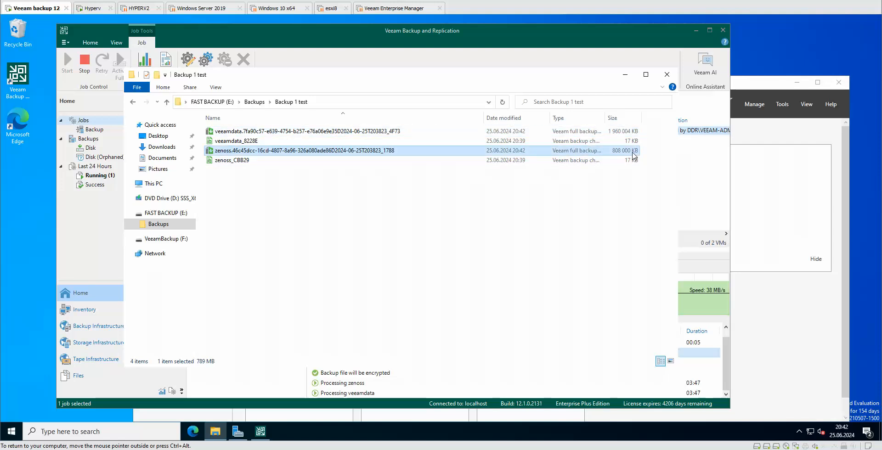
click(632, 132)
click(632, 151)
Step: Close the Backup 1 test folder, watch the job reach 72%, then reopen File Explorer
click(667, 74)
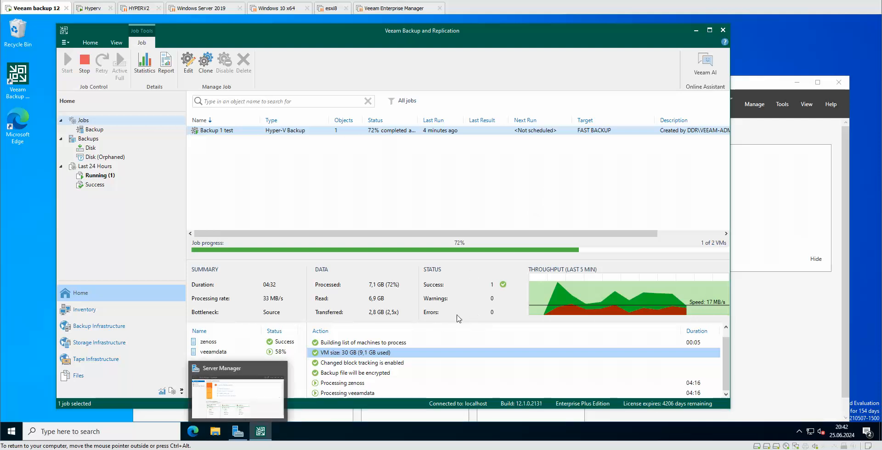
click(215, 431)
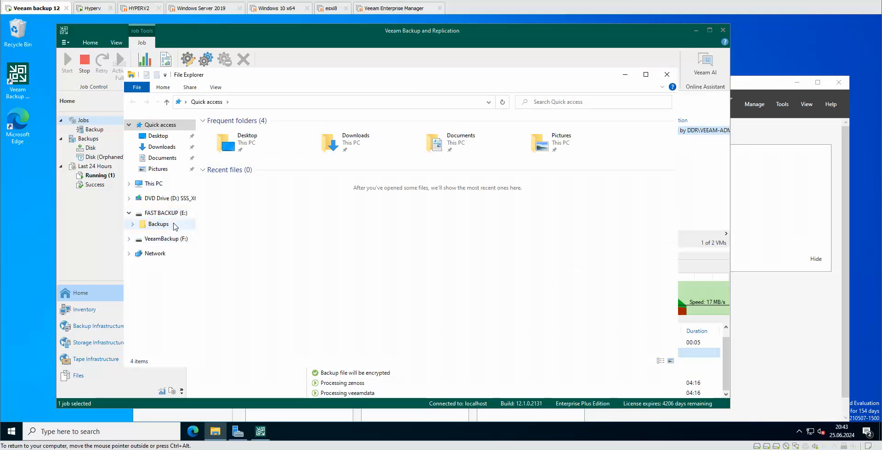
Step: Open E:\Backups\Backup 1 test, confirm veeamdata is about 2.61 GB, and close Explorer
click(173, 213)
click(160, 228)
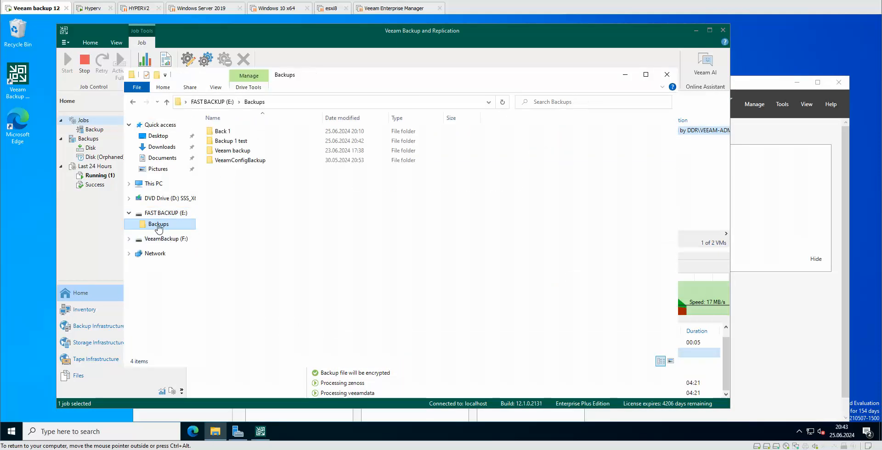
click(246, 142)
double_click(245, 143)
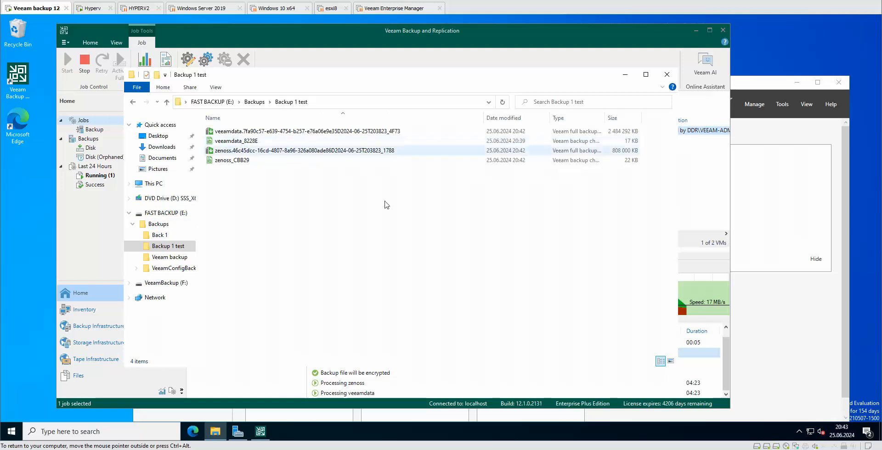
click(638, 133)
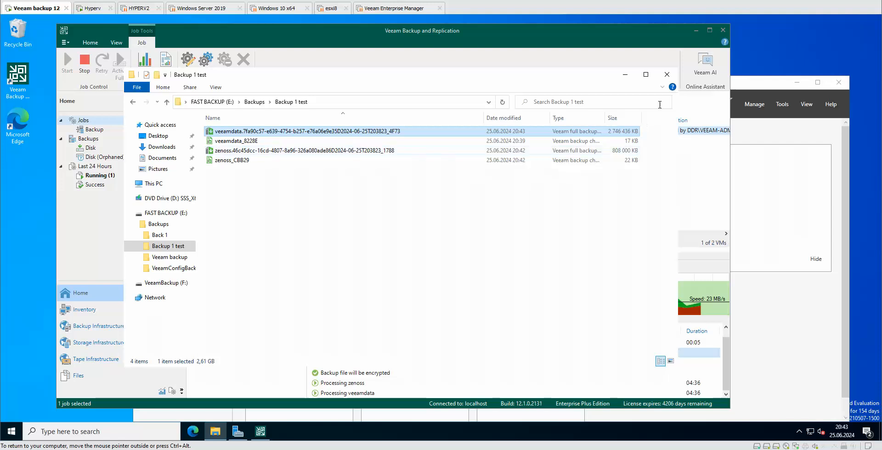
click(666, 75)
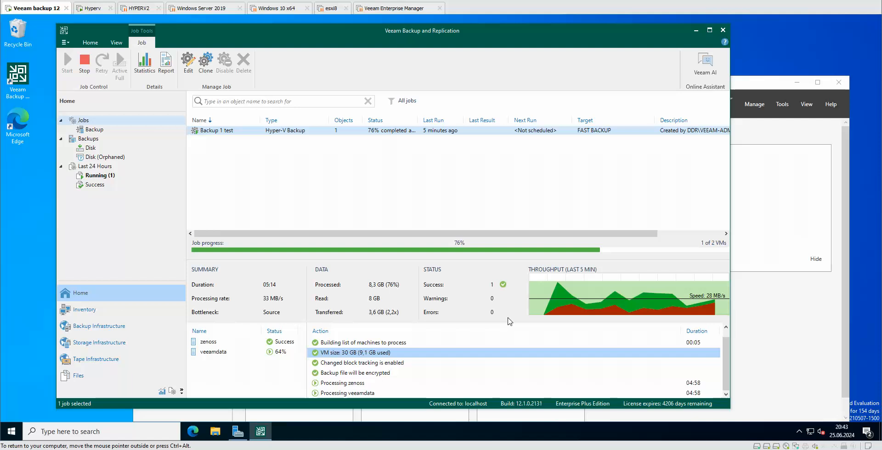
Step: Show veeamdata's processing log and bring up the Backup 1 test job's context menu
click(212, 353)
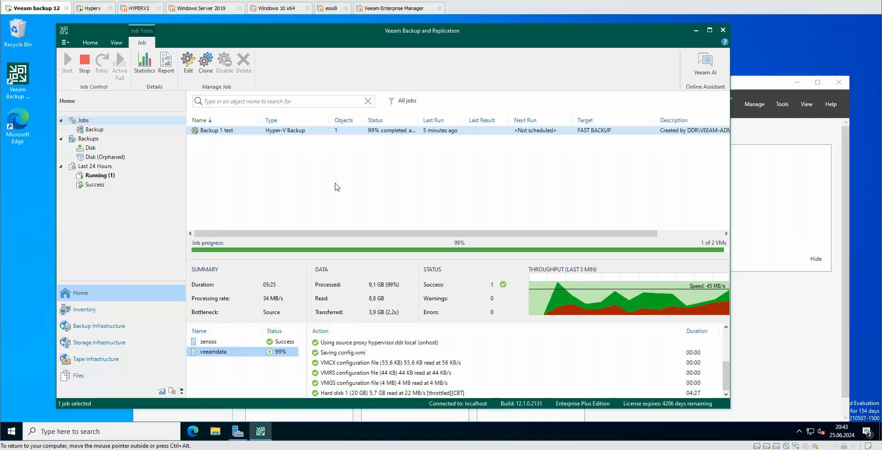
right_click(293, 133)
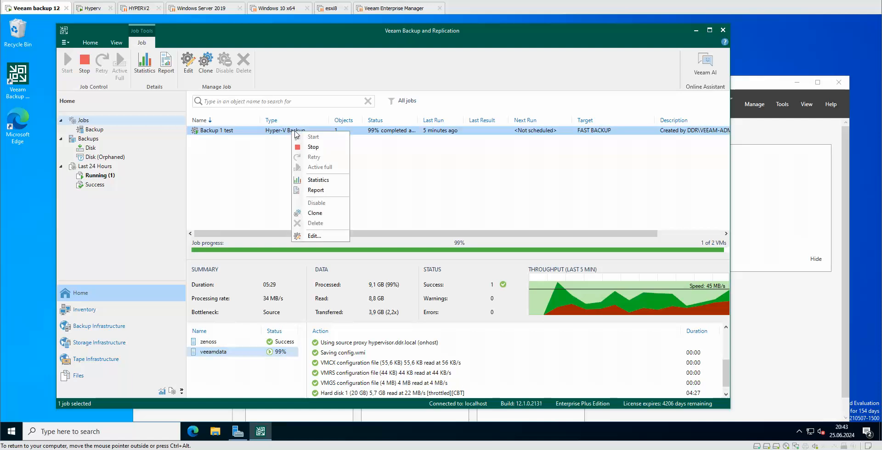
Step: Review Backup 1 test statistics and veeamdata's log until 2 of 2 VMs succeed, then close
click(325, 178)
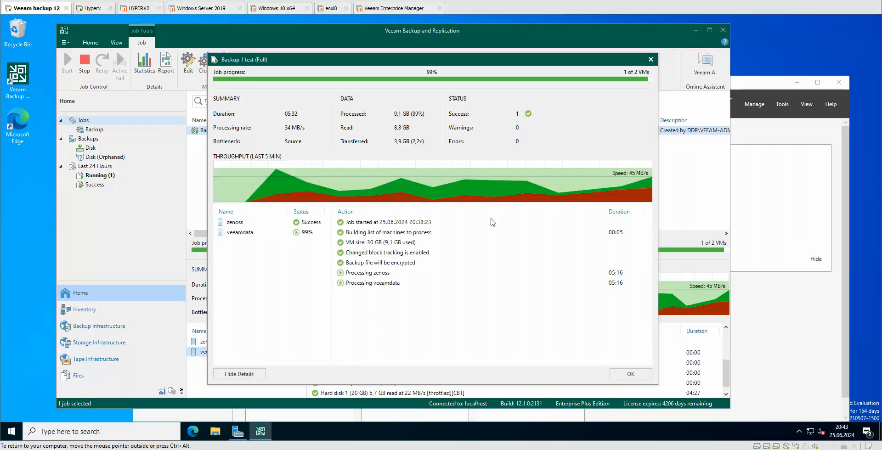
click(256, 232)
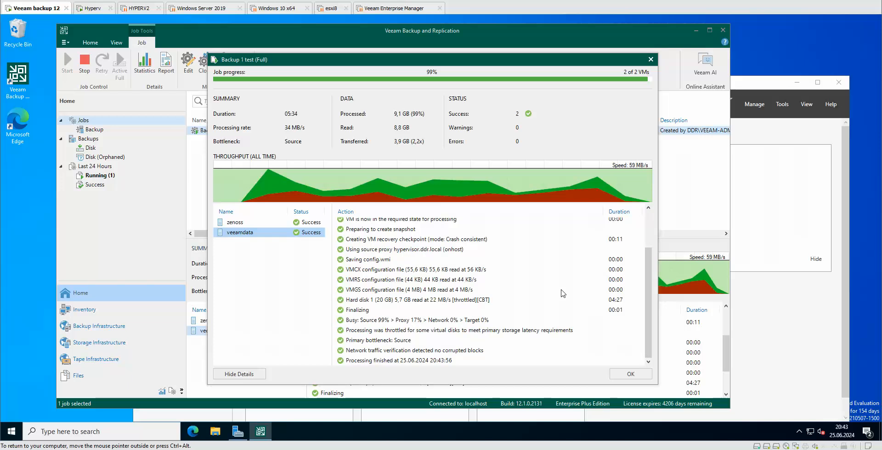
drag(650, 275, 670, 318)
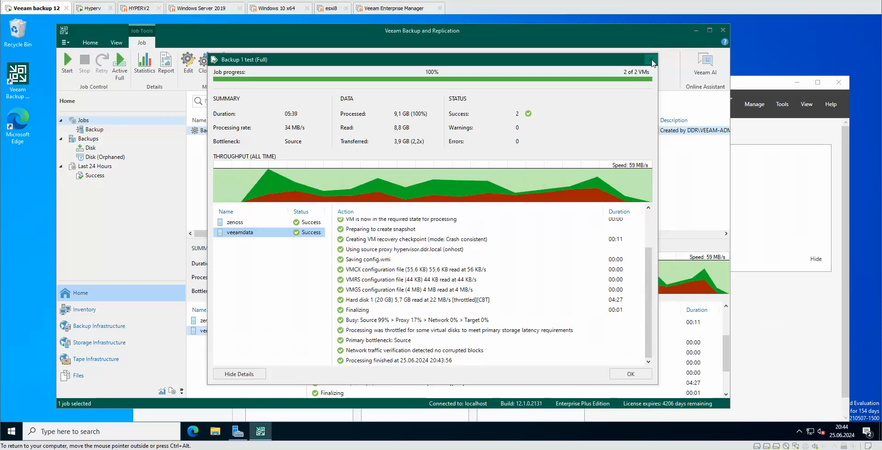
click(631, 374)
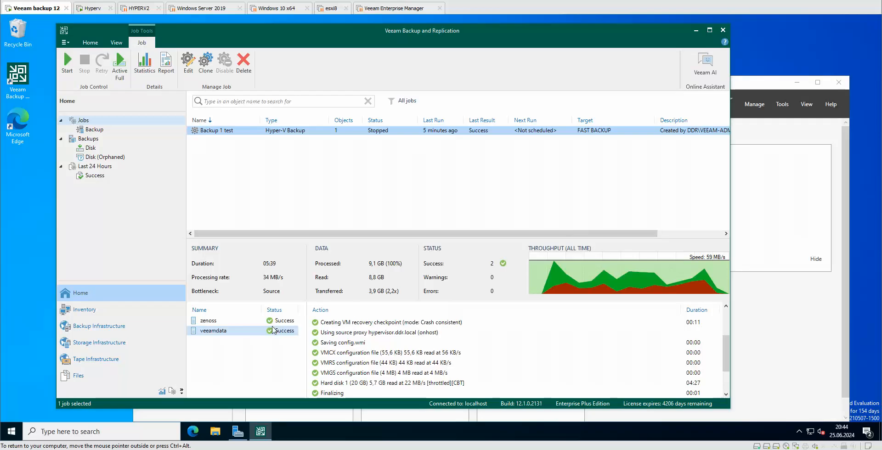
Step: Open the Backup folder on VeeamBackup (F:) and confirm it is empty
click(216, 432)
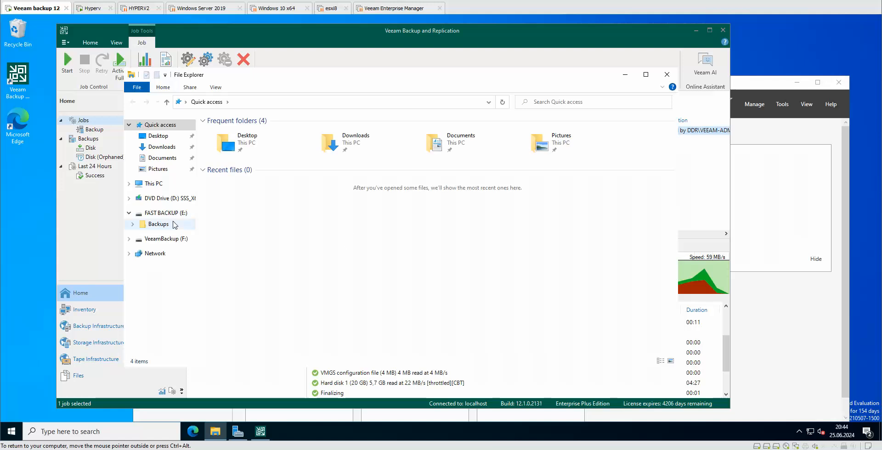
click(172, 240)
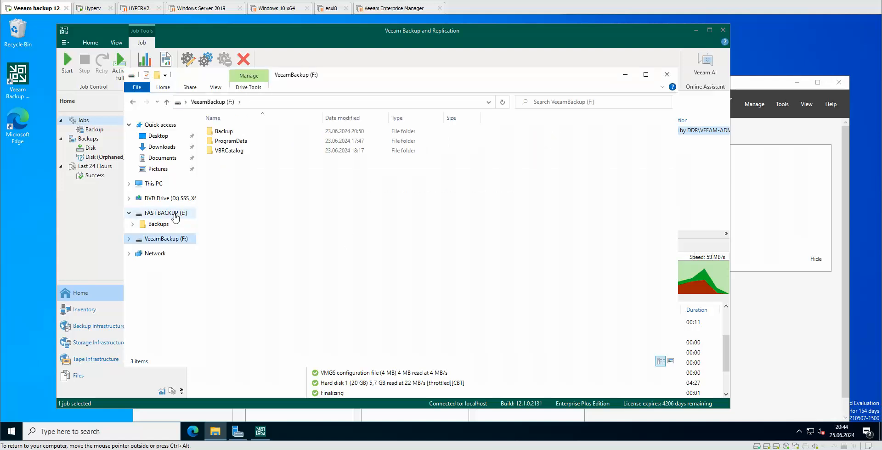
click(177, 214)
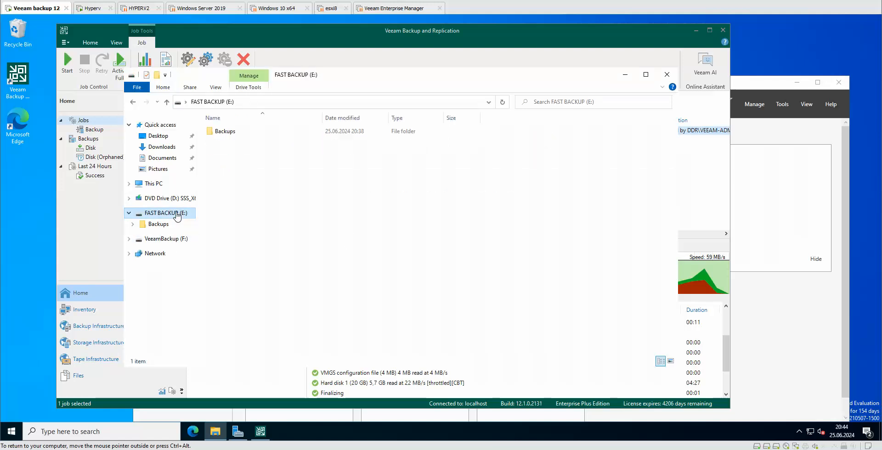
click(174, 240)
double_click(226, 132)
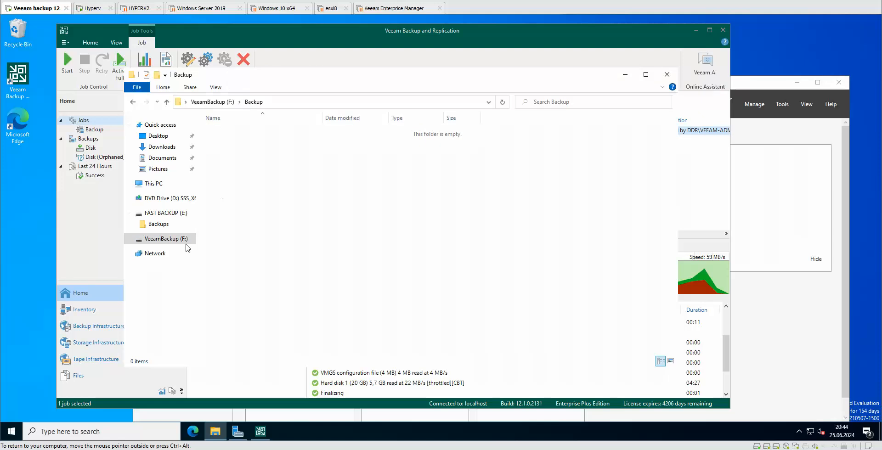
Step: Check the finished veeamdata (3.33 GB) and zenoss (789 MB) files in Backup 1 test, then close Explorer
click(167, 214)
double_click(240, 133)
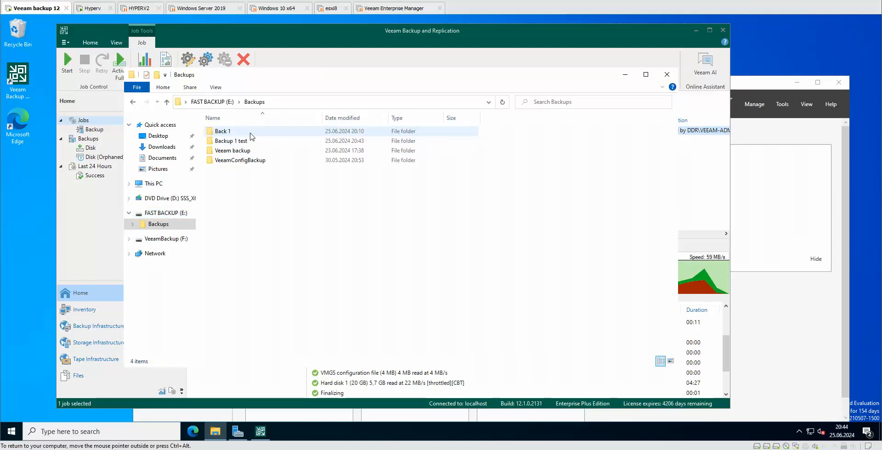
double_click(249, 141)
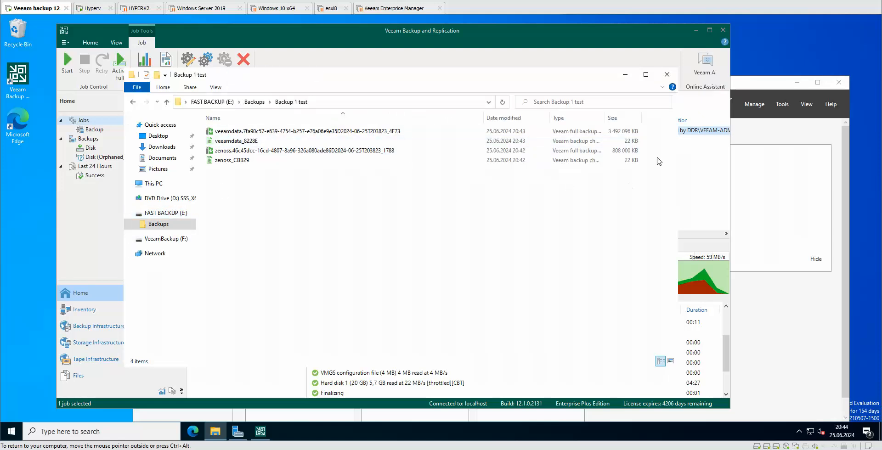
click(628, 133)
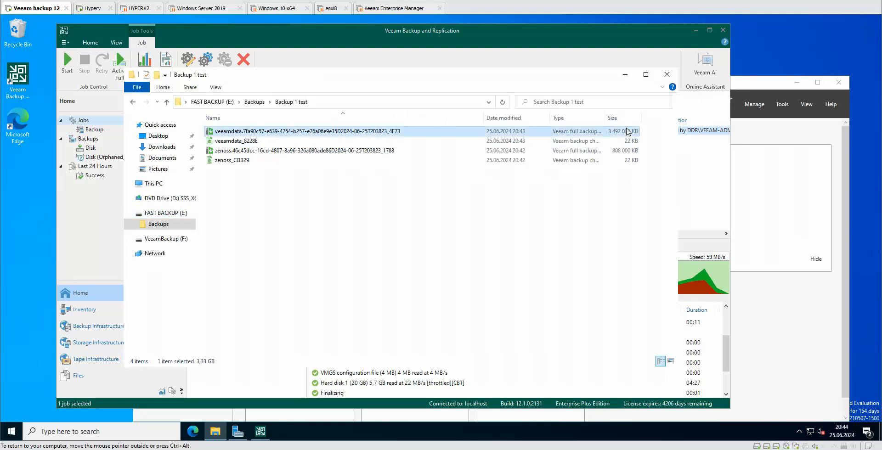
click(626, 151)
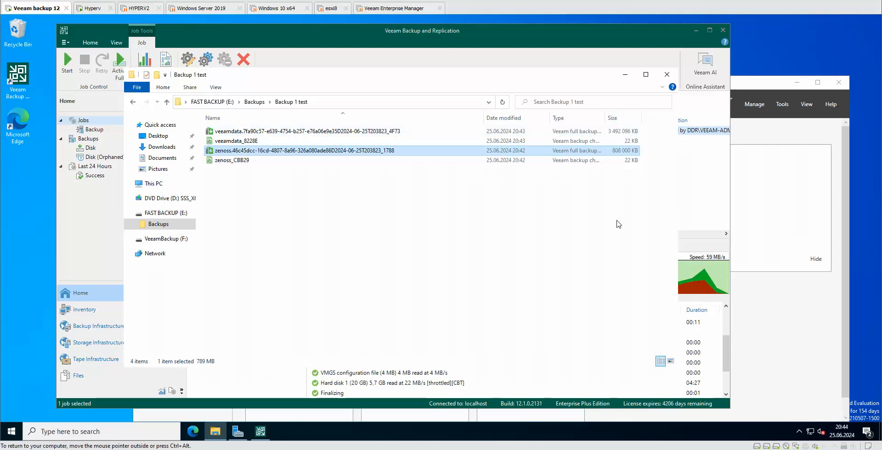
click(331, 215)
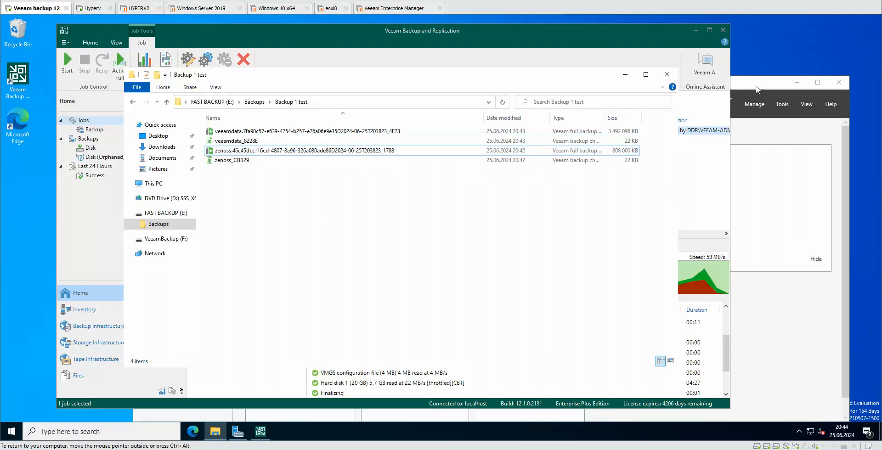
click(667, 75)
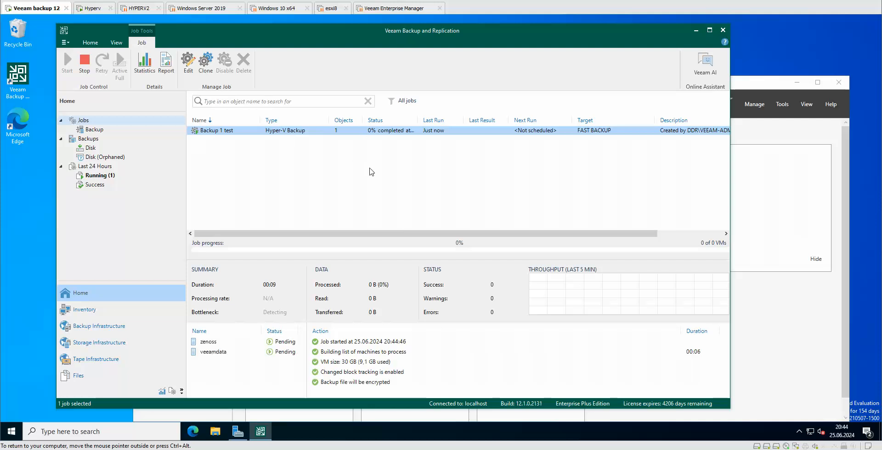
Step: Bring up File Explorer while the second Backup 1 test run sits at 0%
click(215, 431)
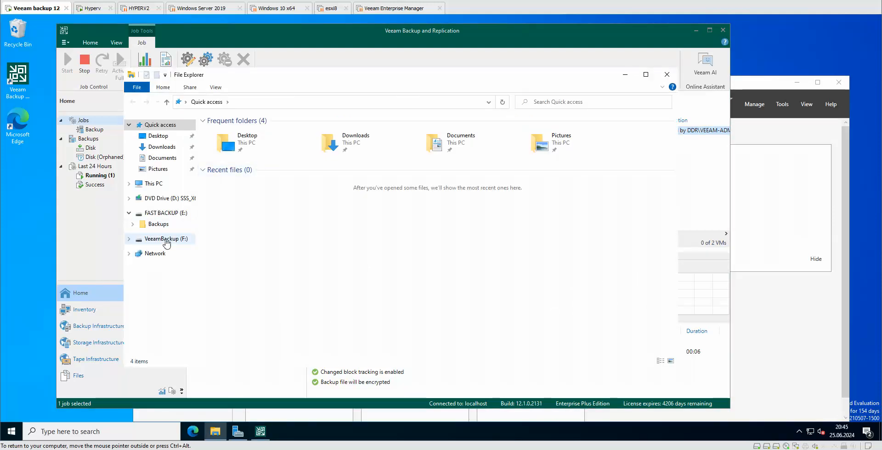
Step: Look in F:\Backup, then open Backups > Backup 1 test on FAST BACKUP (E:)
click(166, 239)
double_click(228, 132)
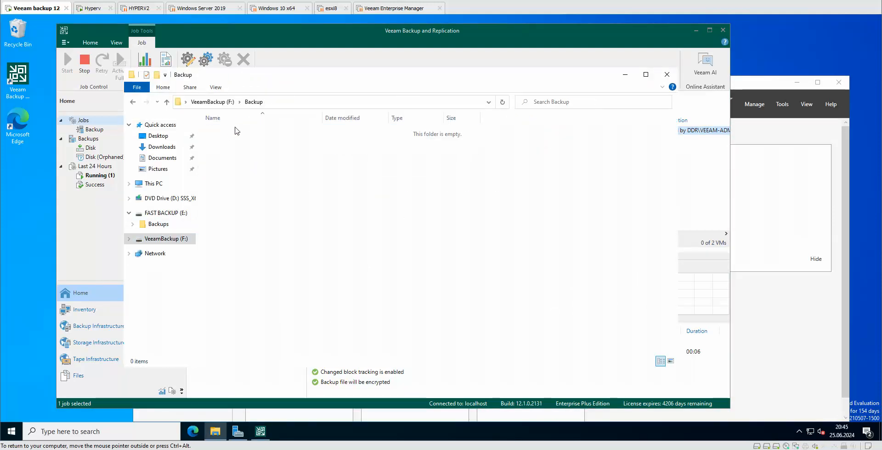
click(168, 213)
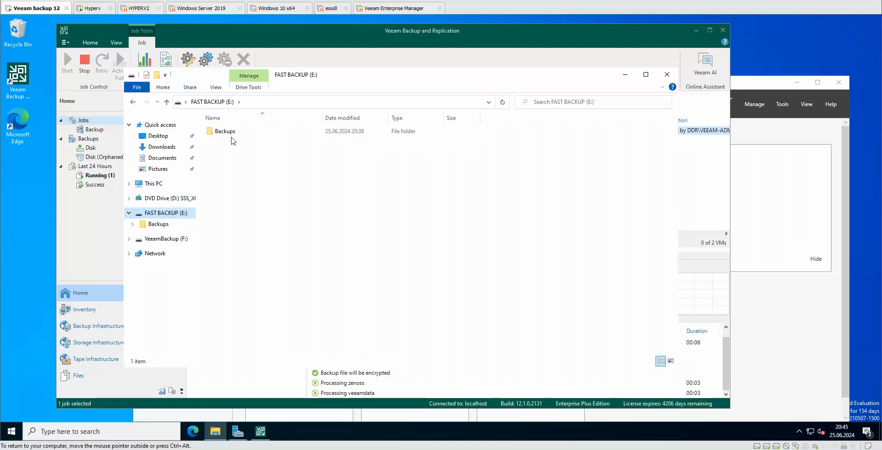
double_click(225, 131)
double_click(236, 141)
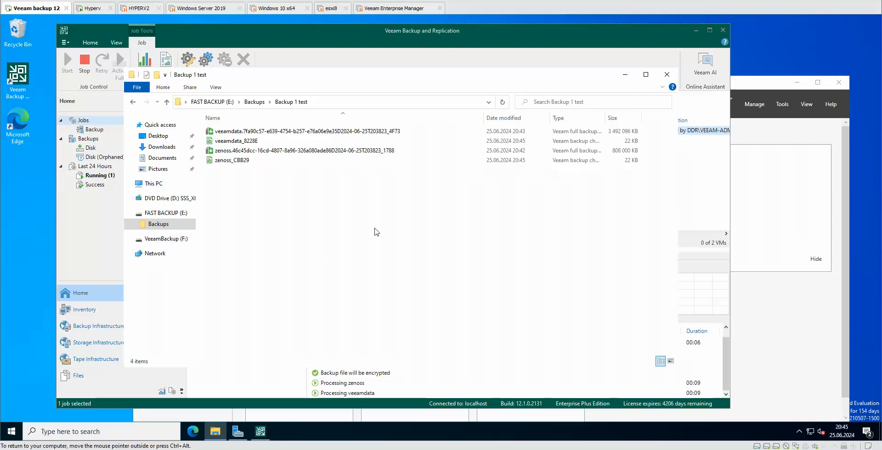
Step: Review the veeamdata and zenoss full backup sizes, go back to Backups, and return to Veeam
click(405, 132)
click(578, 151)
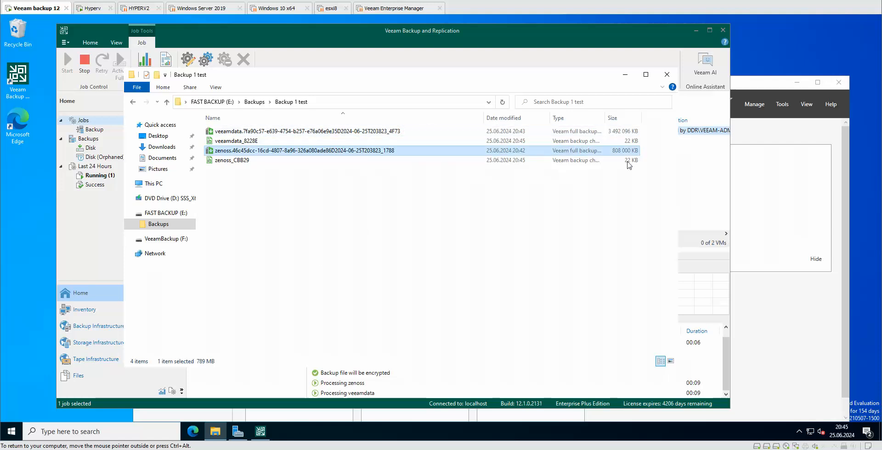
click(134, 102)
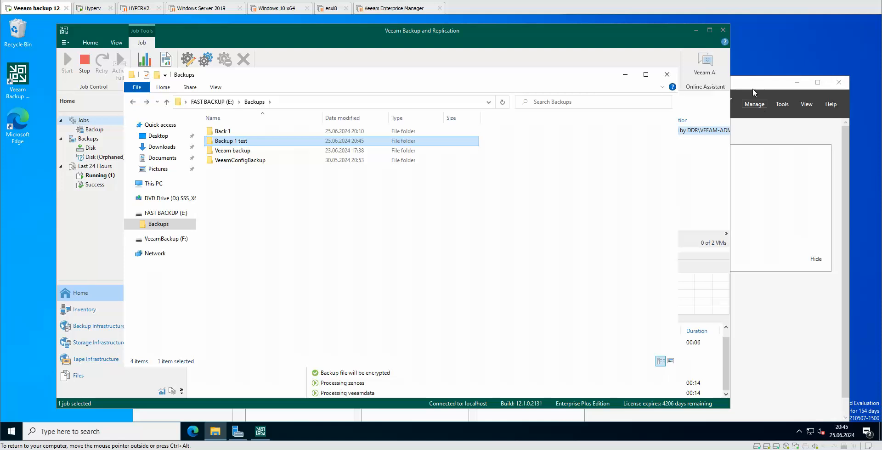
click(341, 39)
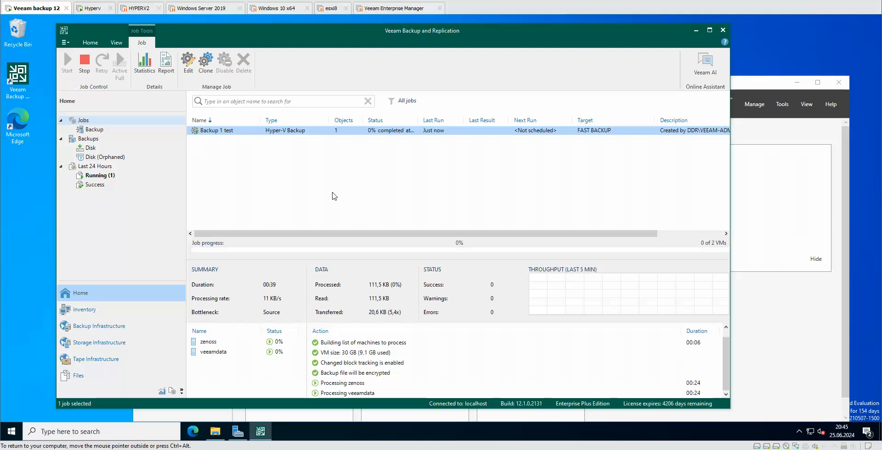
Step: Open Backup 1 test, widen the Type column, and inspect the veeamdata and zenoss incremental files
click(215, 432)
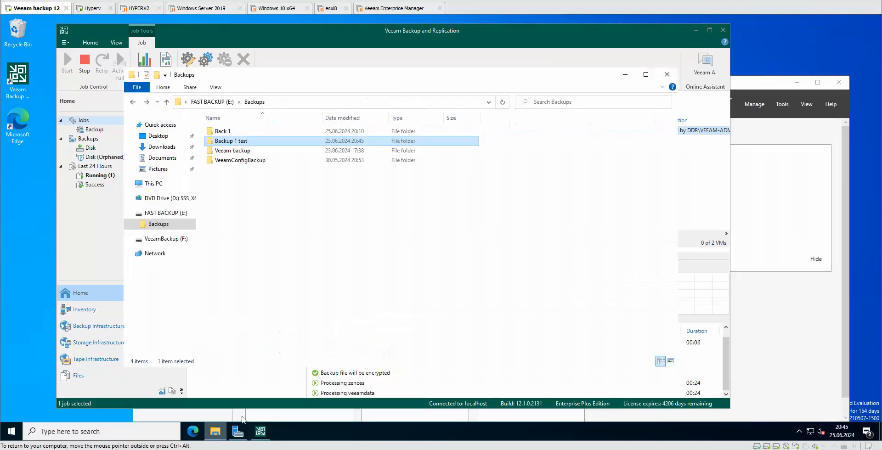
click(244, 142)
double_click(244, 143)
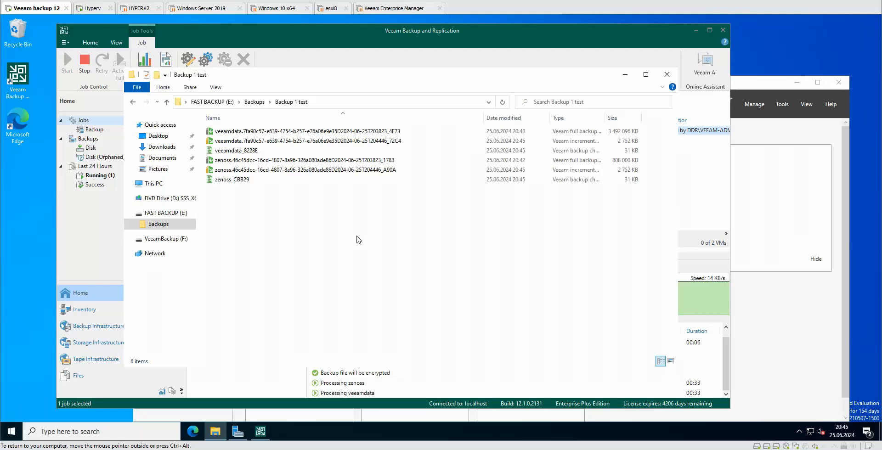
click(264, 142)
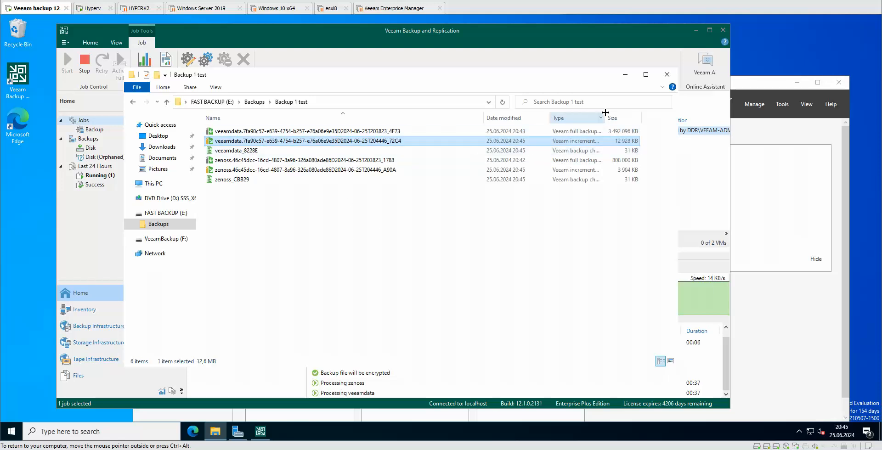
drag(605, 112, 642, 113)
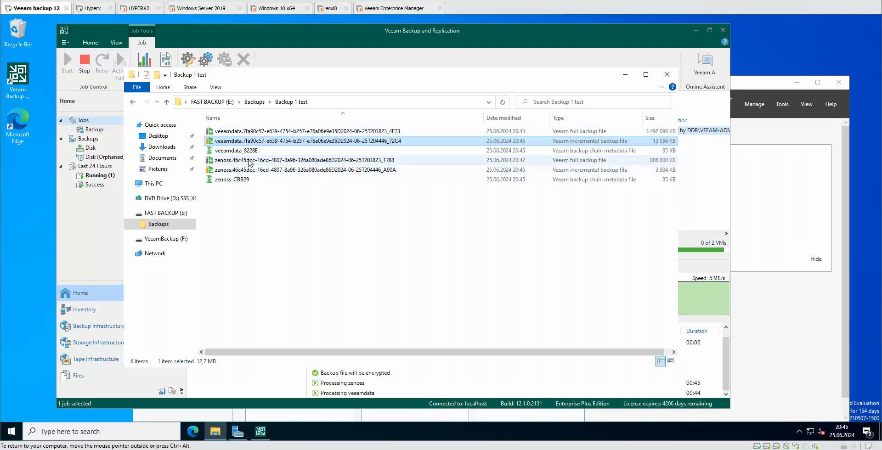
click(586, 171)
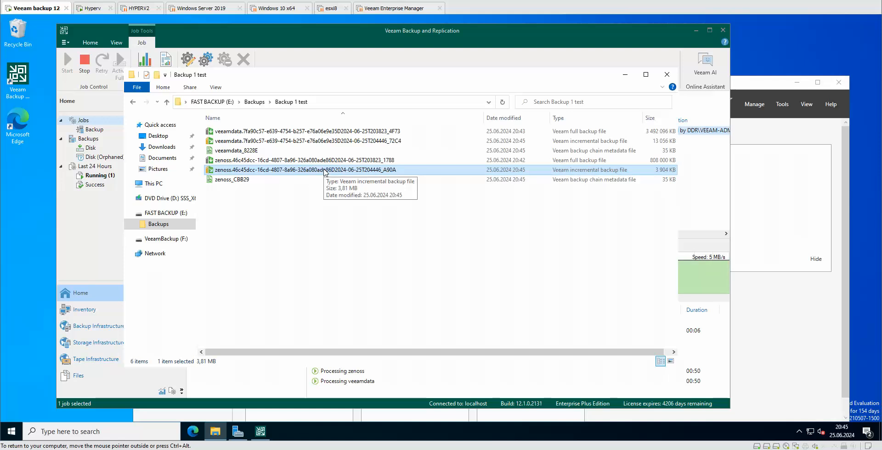
click(634, 61)
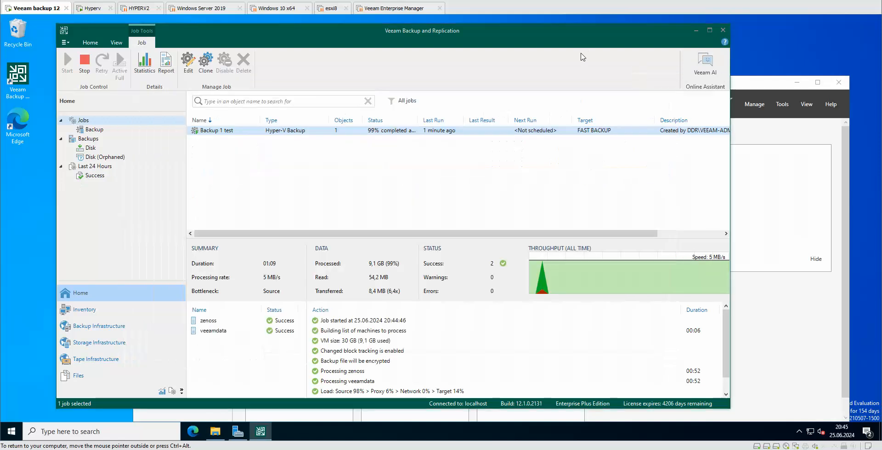
right_click(394, 134)
click(433, 235)
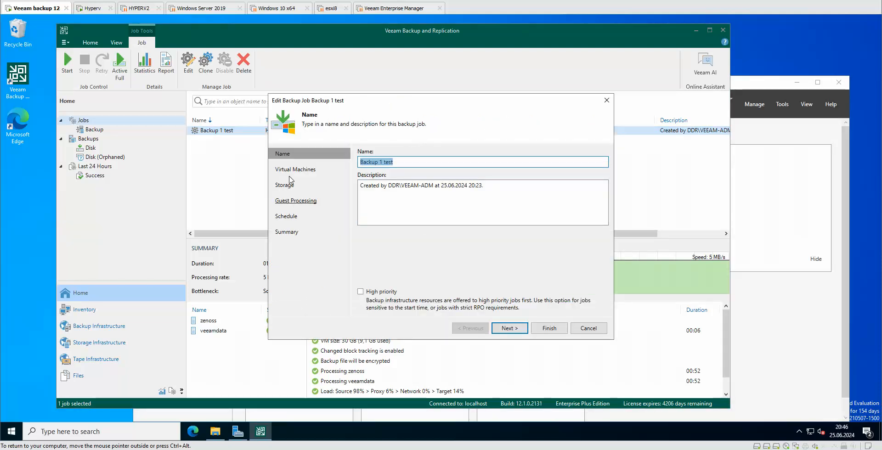
click(290, 176)
click(285, 186)
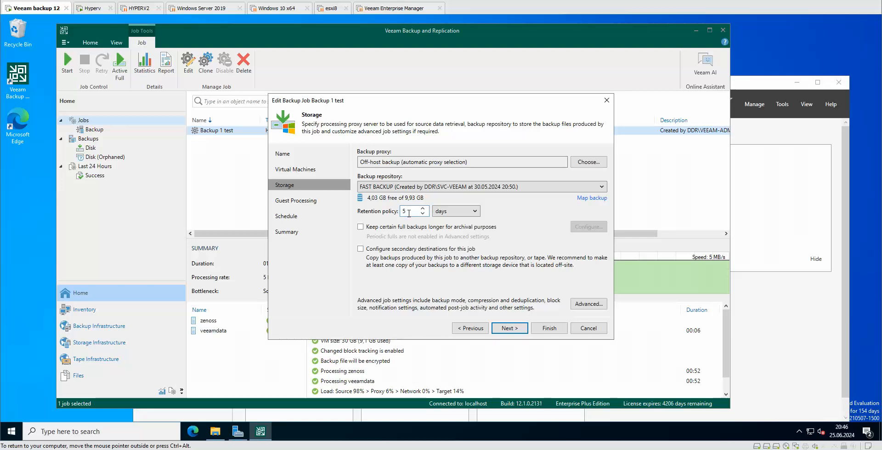
click(610, 102)
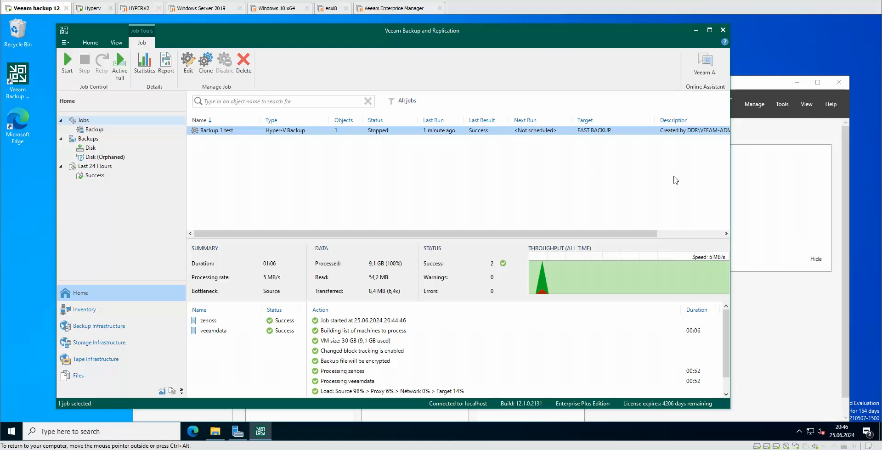
Step: Recheck the veeamdata and zenoss incremental files in Backup 1 test, then close Explorer
click(214, 431)
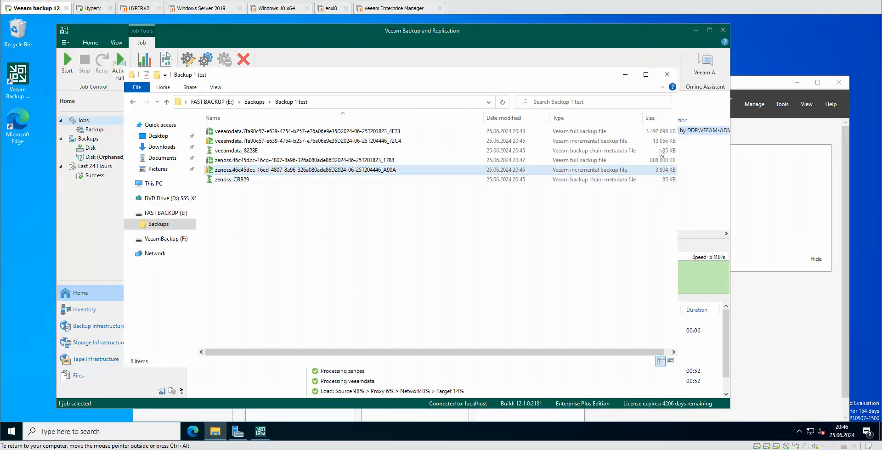
click(326, 143)
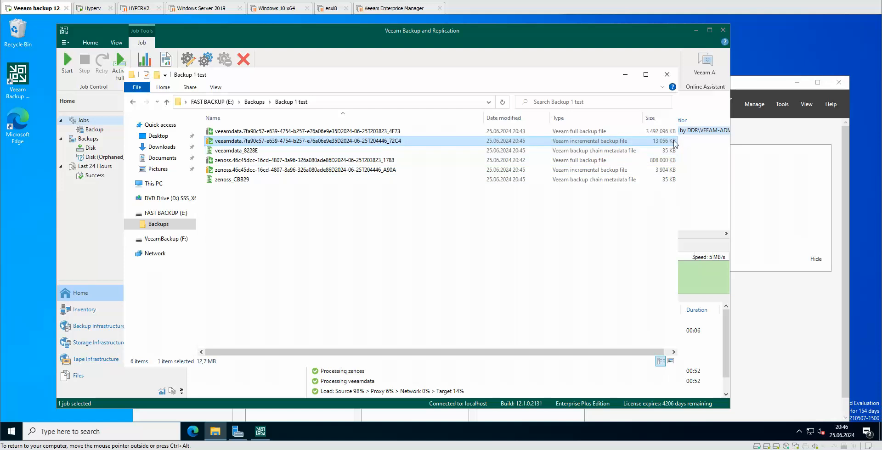
click(666, 170)
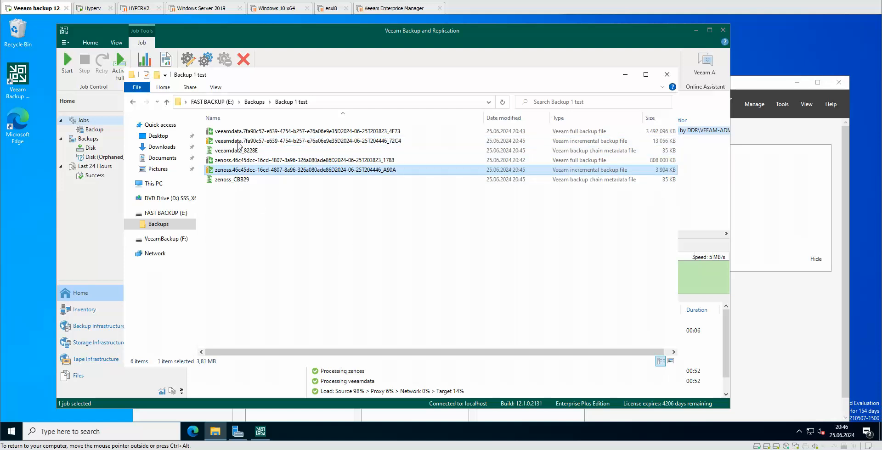
click(667, 75)
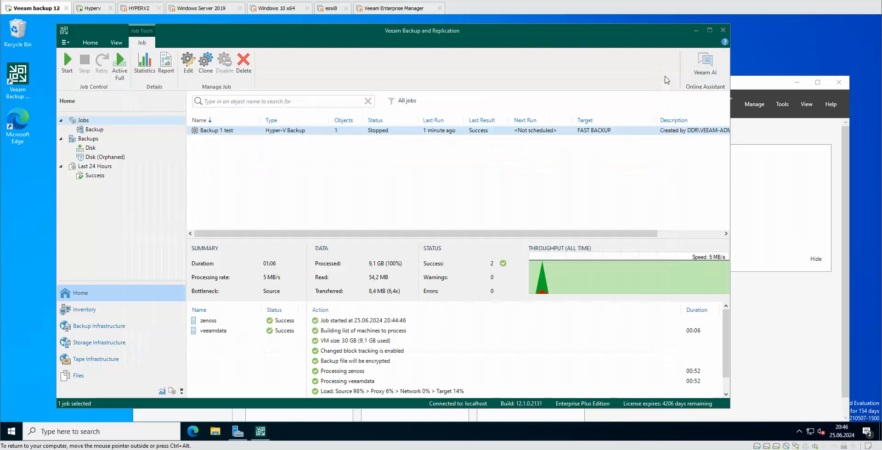
Step: Reselect the Backup 1 test job and show the Home tab's new backup job types
click(337, 180)
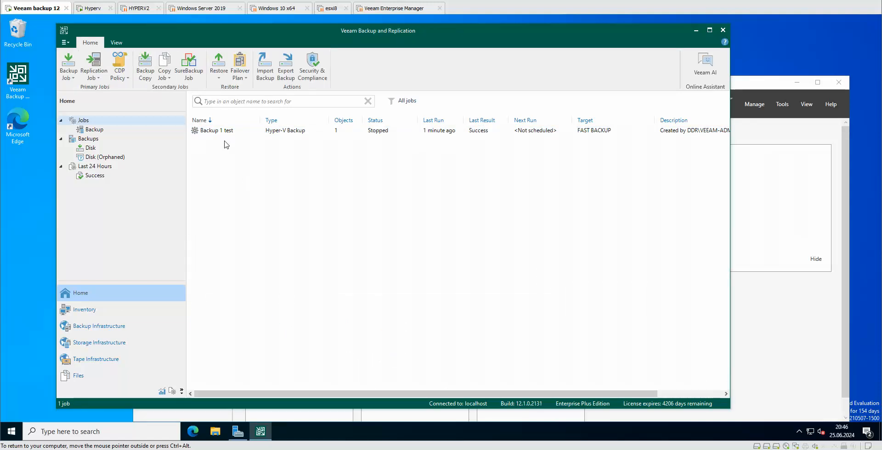
click(211, 131)
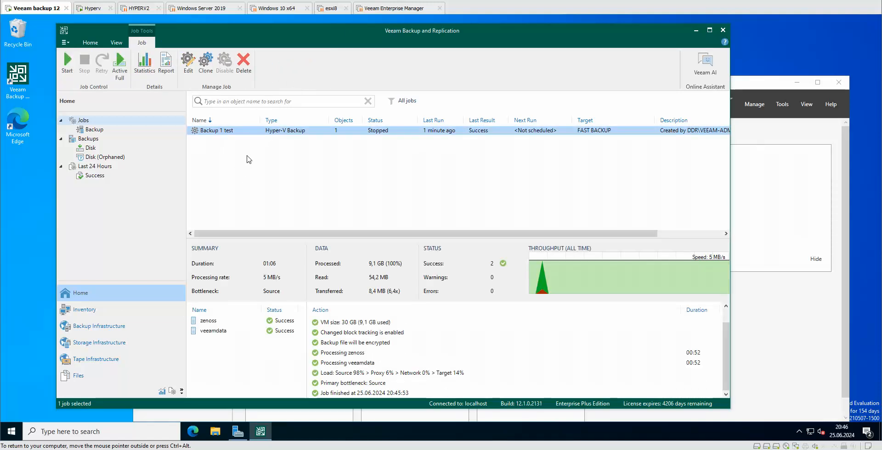
click(69, 43)
click(69, 42)
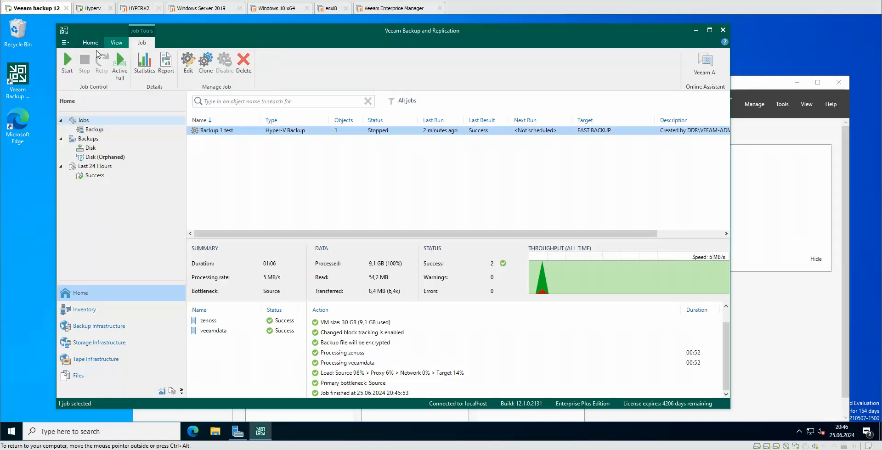
click(90, 43)
Step: Begin a Windows computer agent backup job in Server mode, managed by the backup server
click(76, 80)
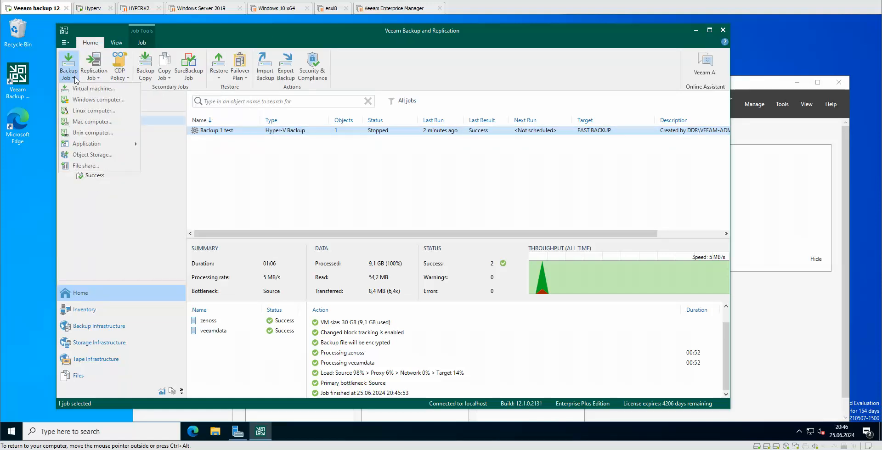
click(106, 101)
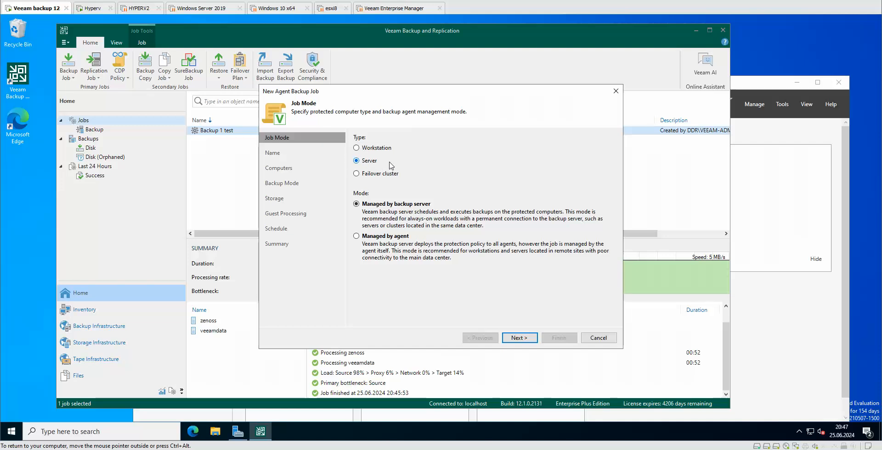
click(525, 342)
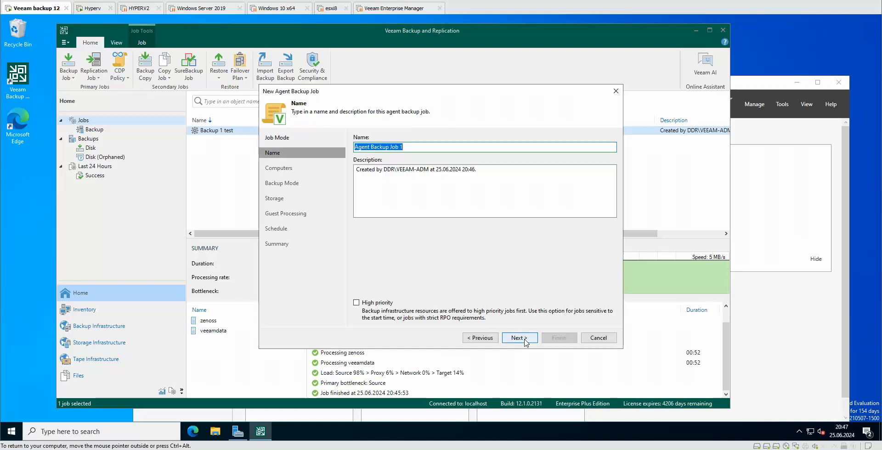
Step: Replace the default job name Agent Backup Job 1 with DC
click(423, 148)
key(ctrl+a)
key(BackSpace)
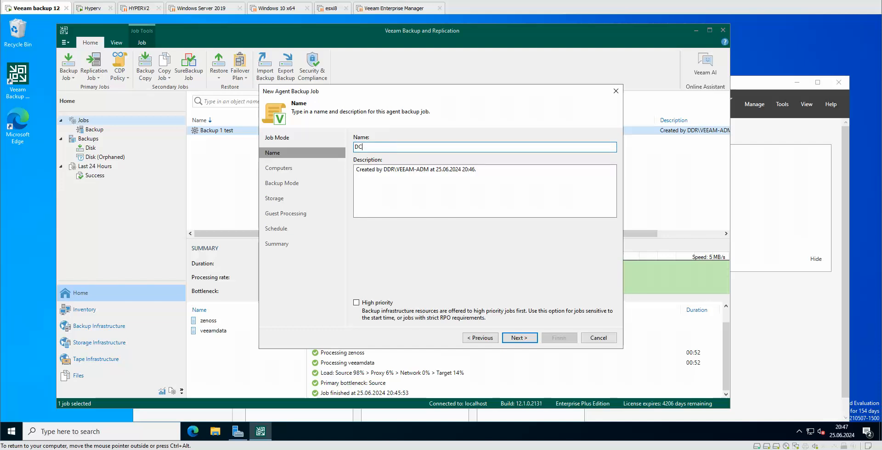
click(519, 338)
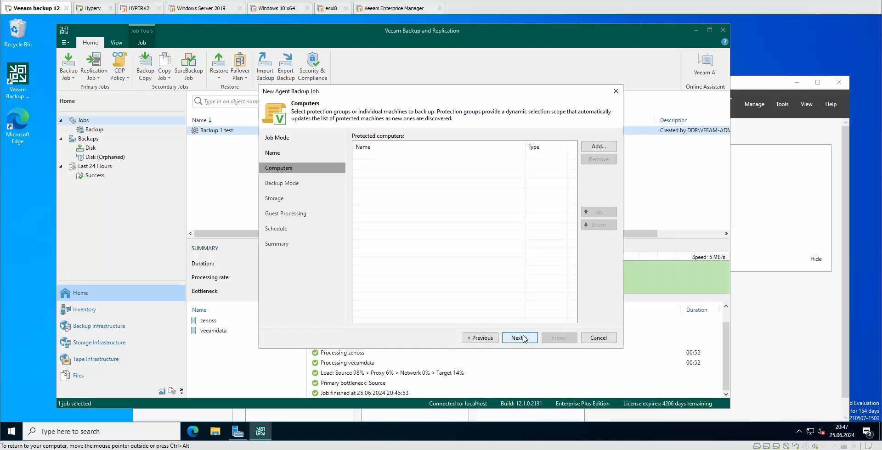
Step: Add individual computer dc-01.ddr.local to the job using the saved admin credentials
click(599, 146)
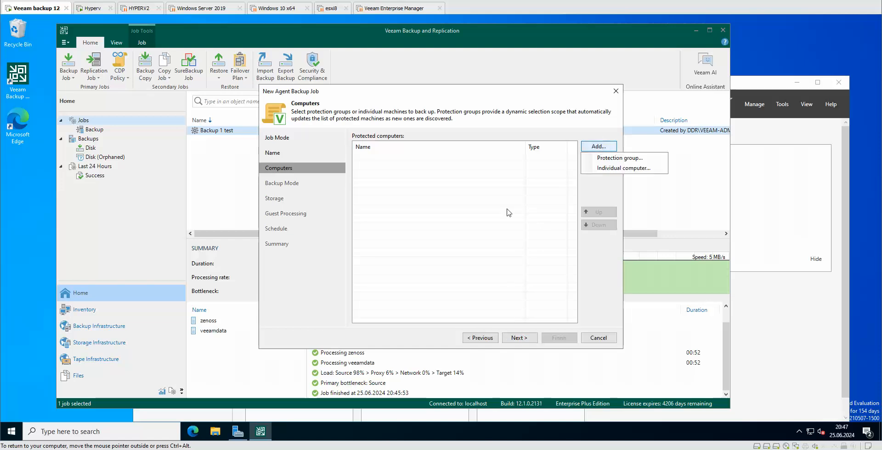
click(620, 168)
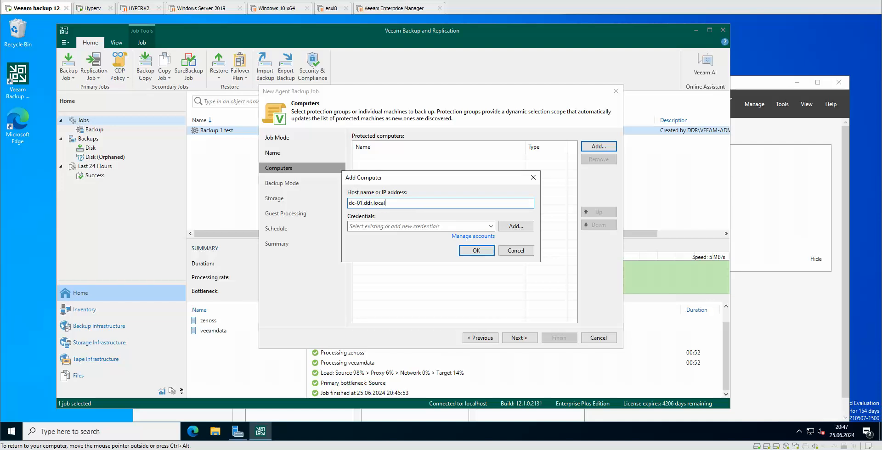
click(491, 226)
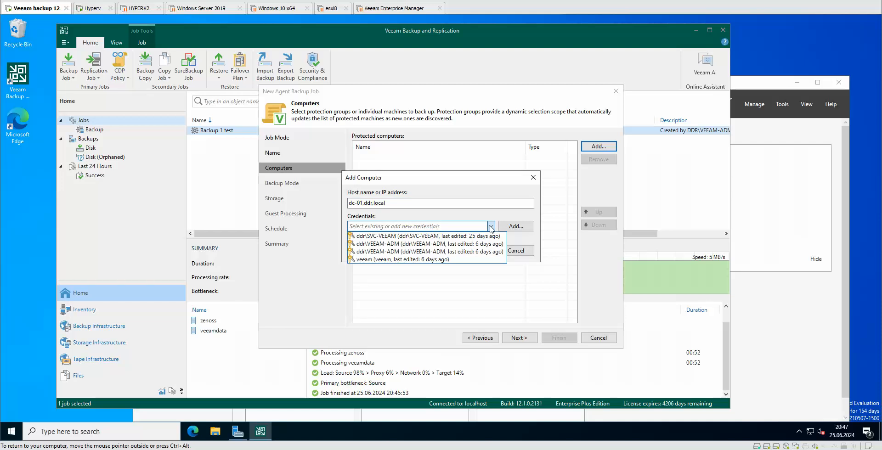
click(442, 252)
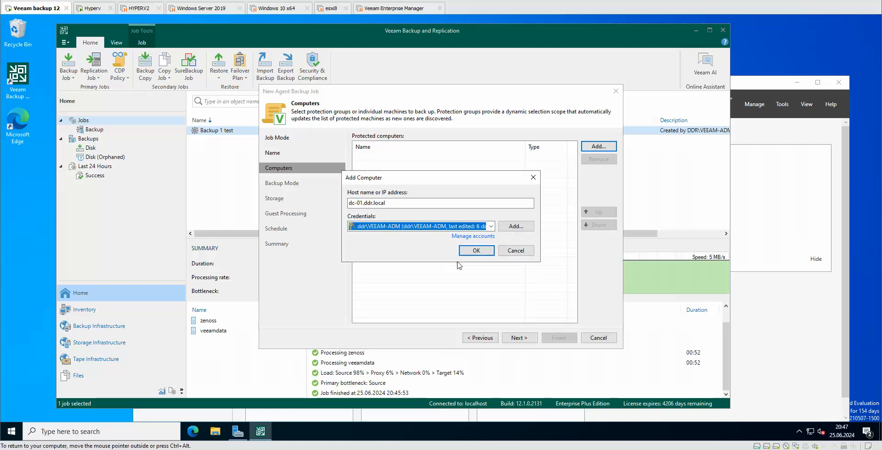
click(476, 250)
click(519, 337)
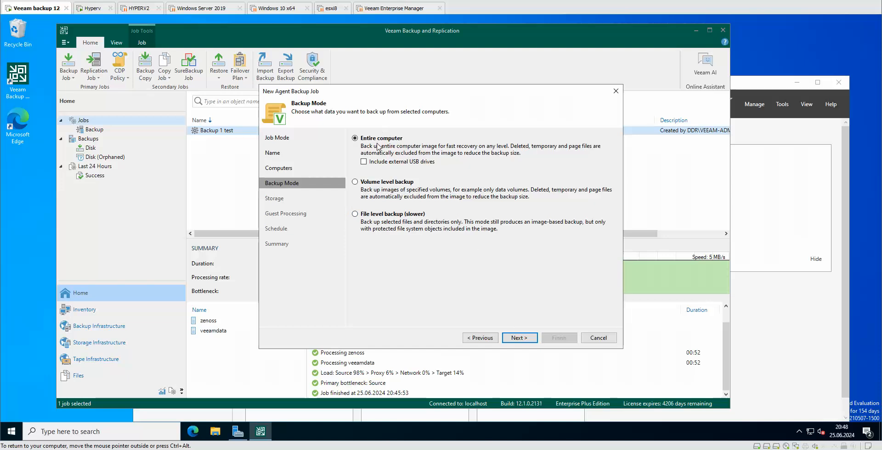
Step: Choose Default Backup Repository as the job's backup storage
click(519, 338)
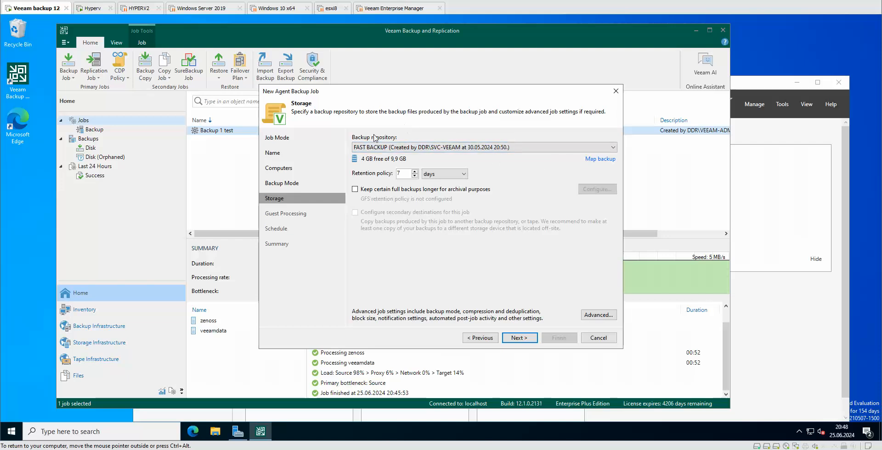
click(564, 148)
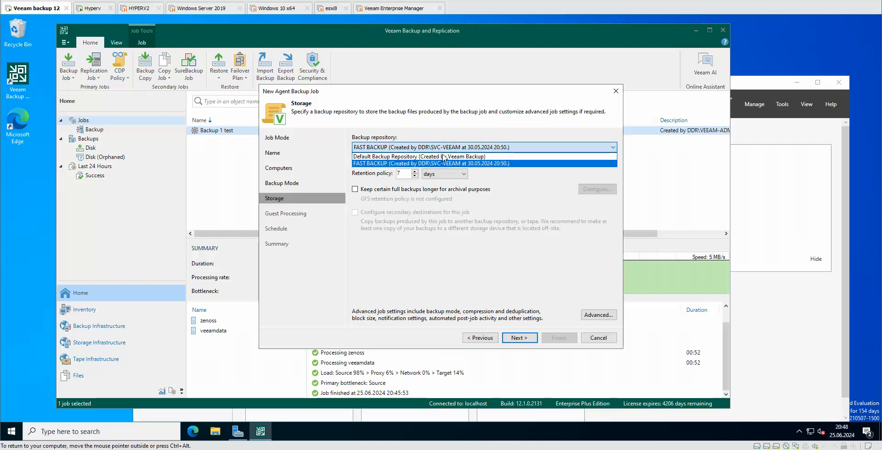
click(564, 157)
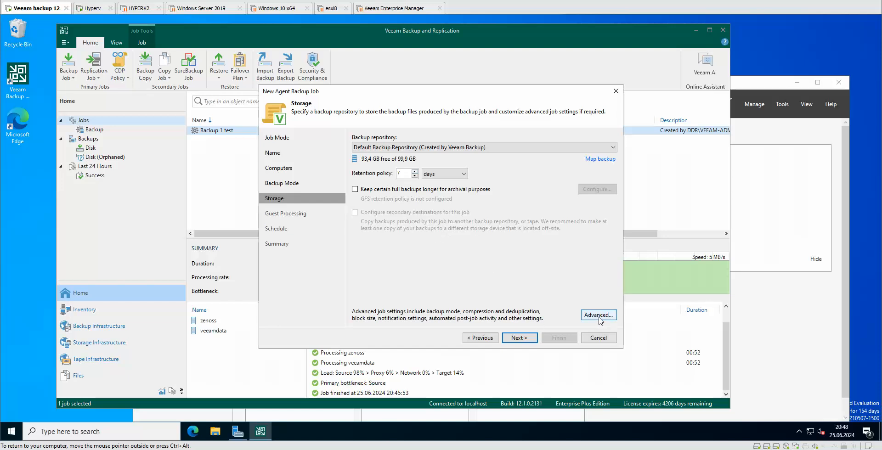
Step: In advanced settings, set compression to Extreme and disable periodic synthetic full backups
click(405, 112)
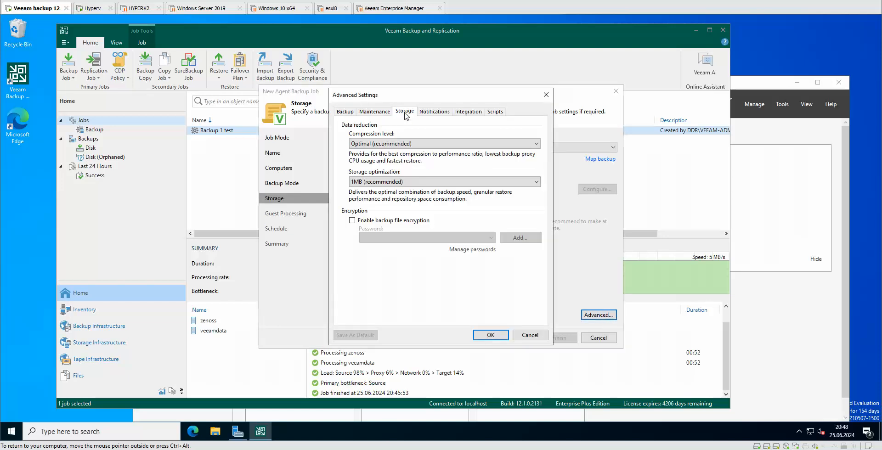
click(406, 144)
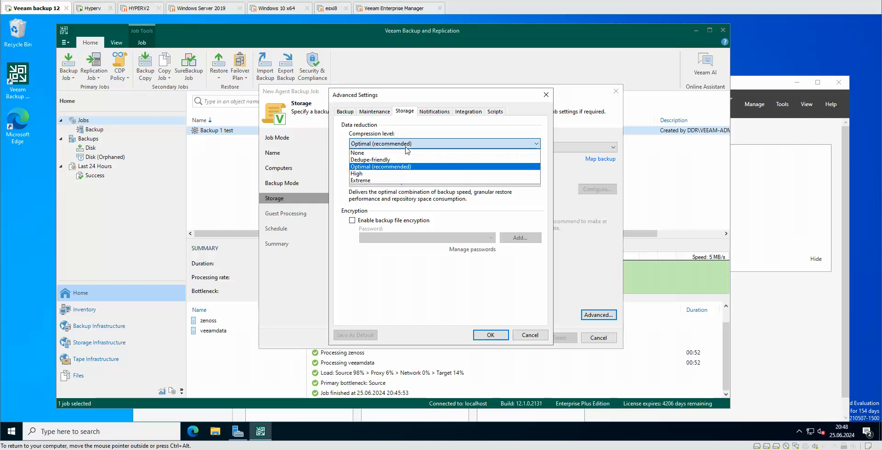
click(377, 183)
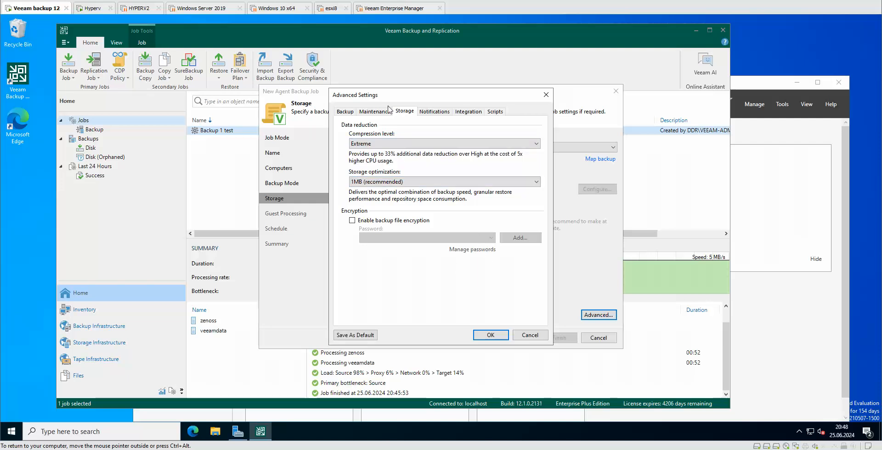
click(371, 112)
click(349, 112)
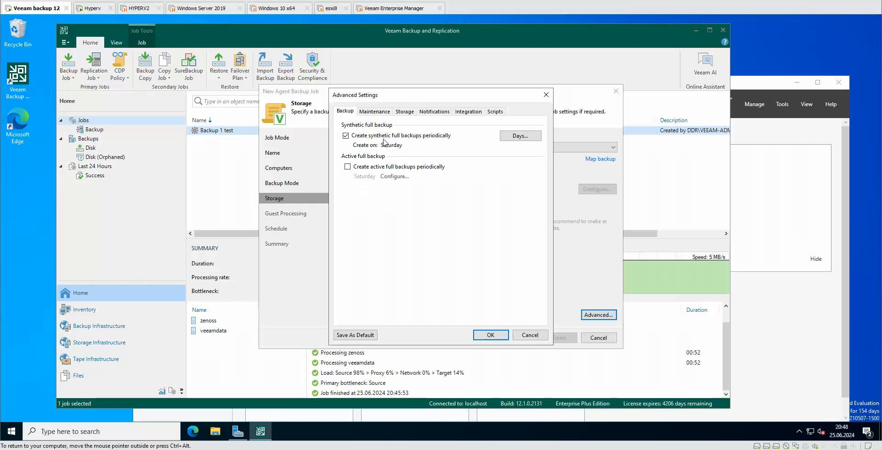
click(345, 136)
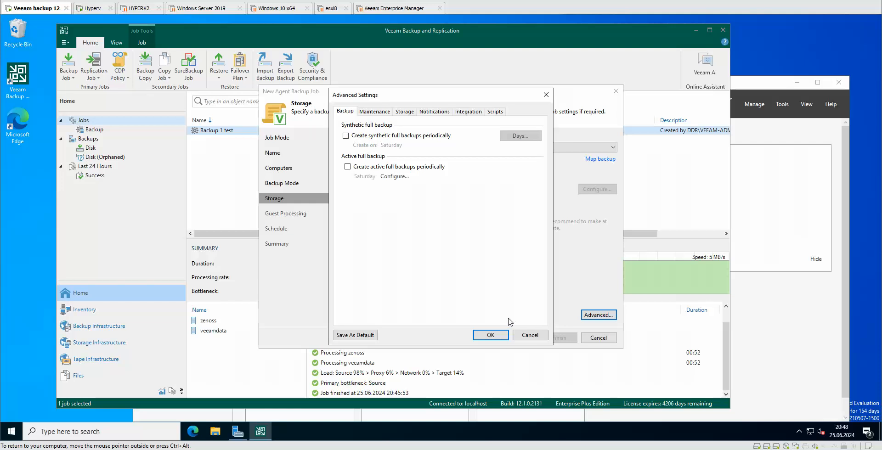
click(494, 334)
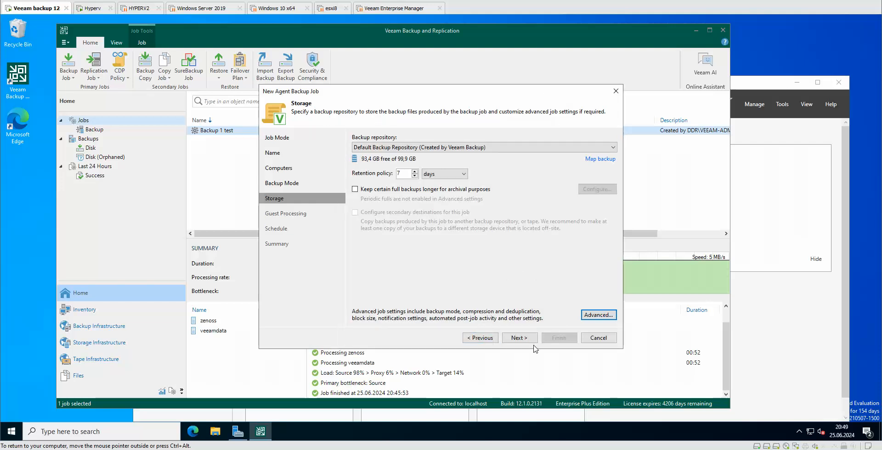
Step: Enable guest file system indexing in the job's guest processing options
click(519, 338)
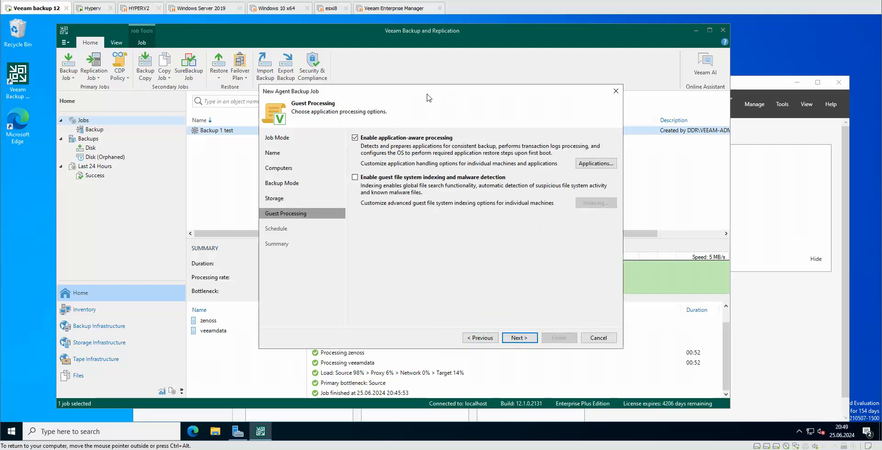
click(595, 164)
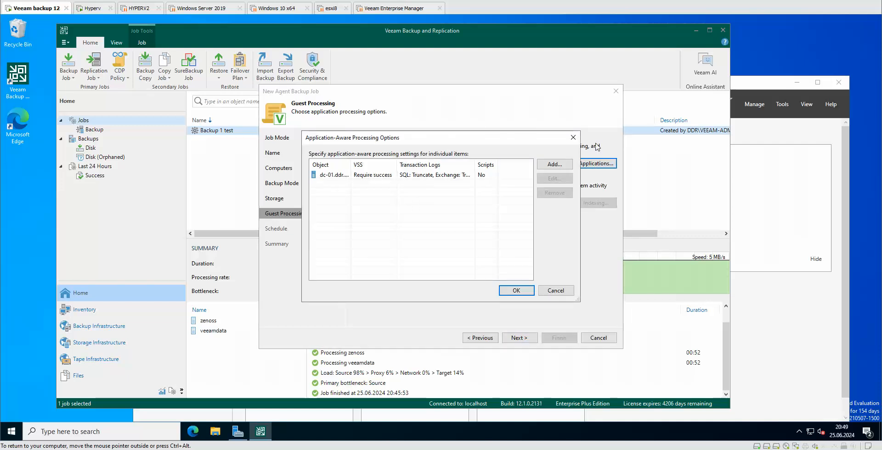
click(573, 138)
click(396, 180)
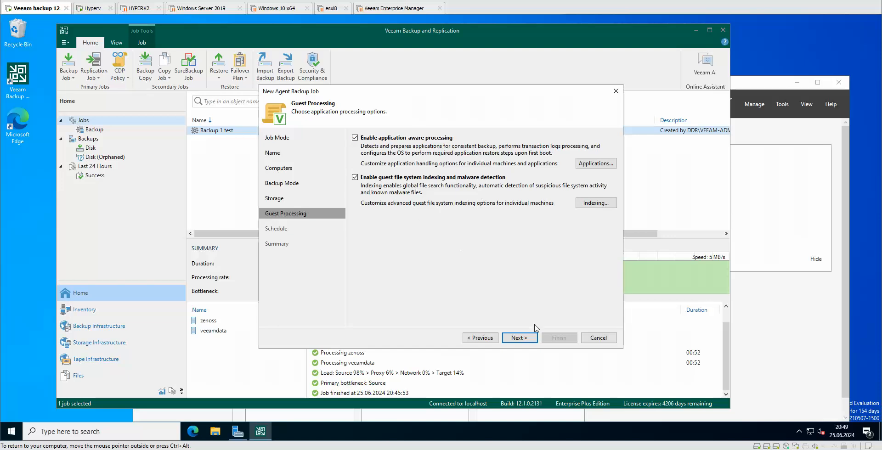
Step: Save and finish the DC job with no schedule
click(520, 338)
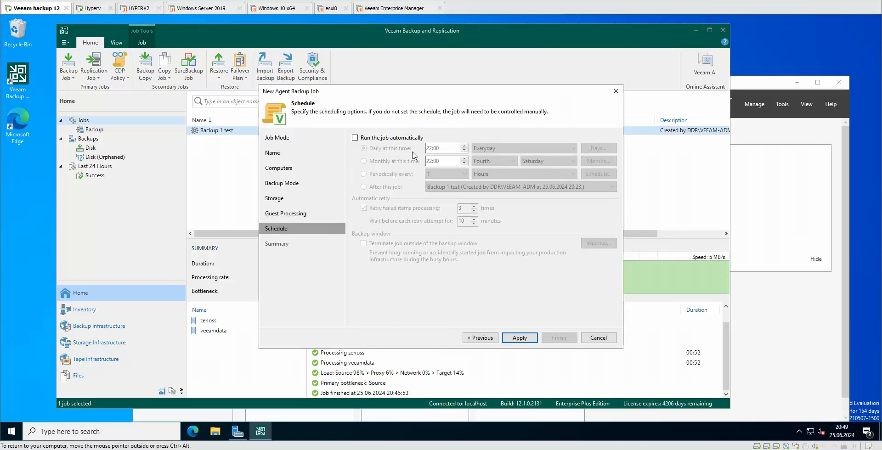
click(529, 339)
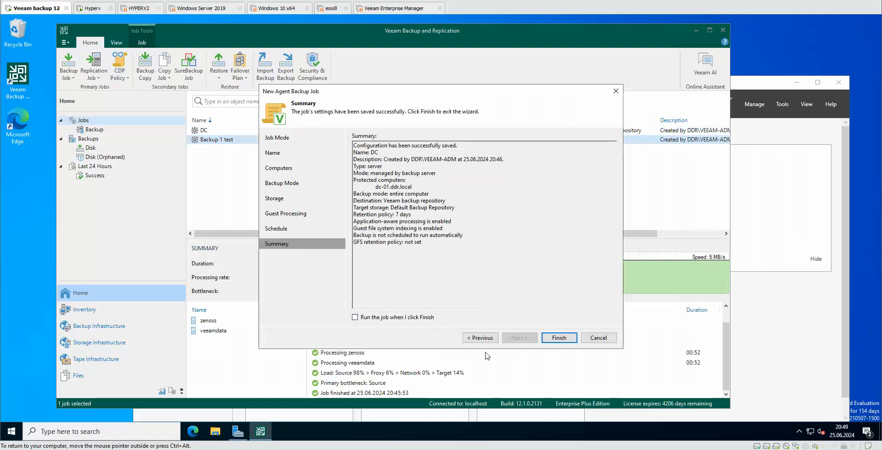
click(558, 338)
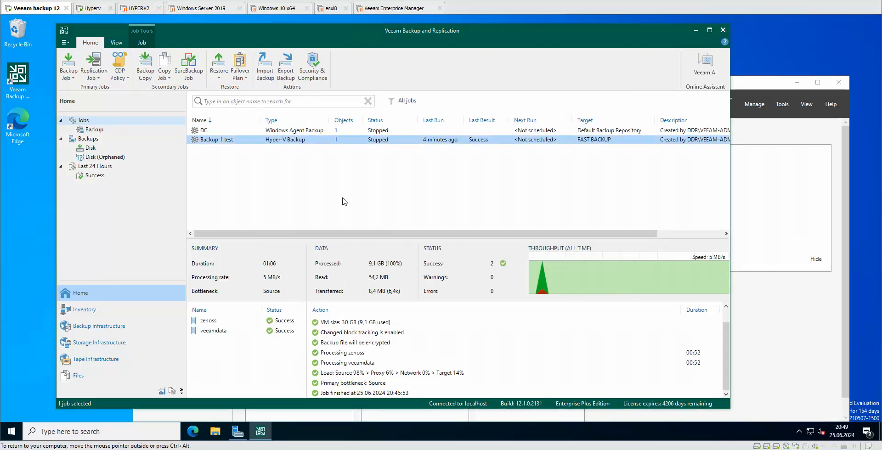
Step: Start the DC job and check its live statistics
click(288, 132)
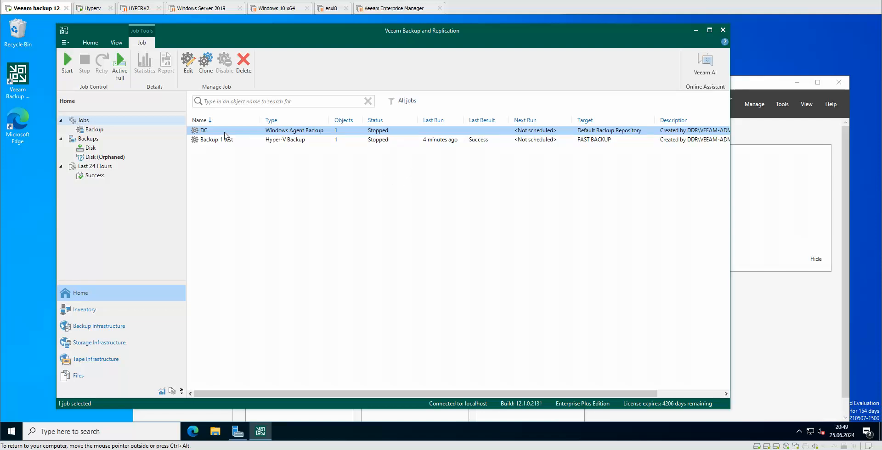
click(67, 75)
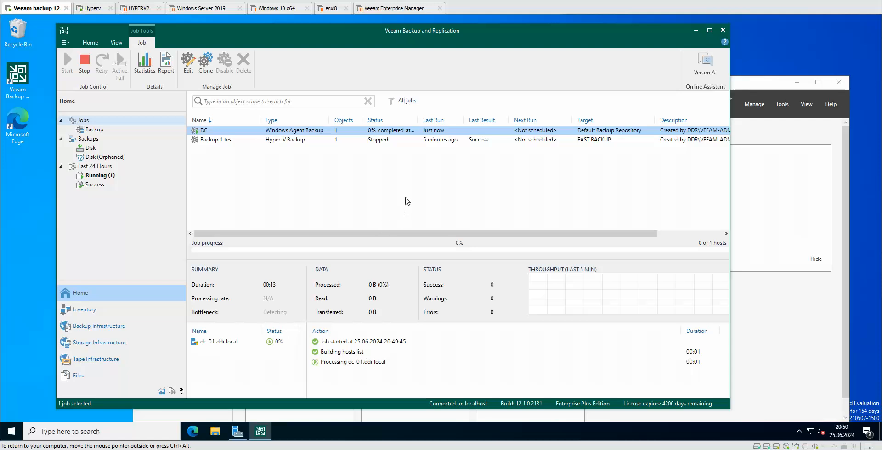
right_click(300, 130)
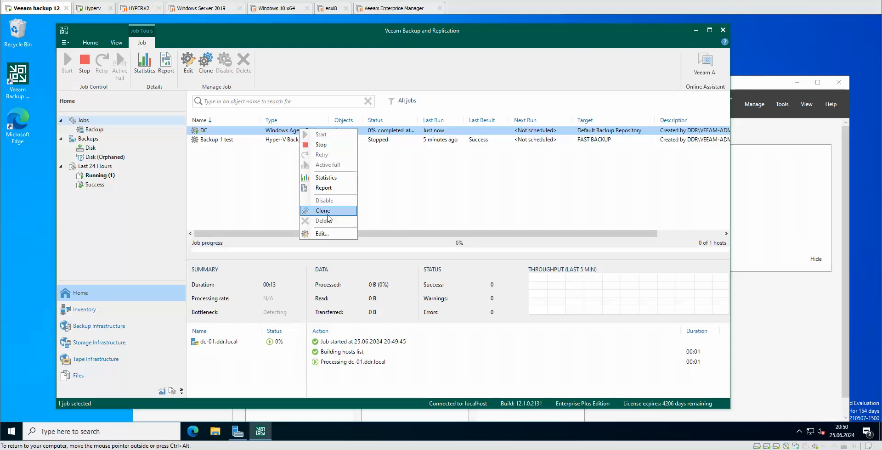
click(327, 178)
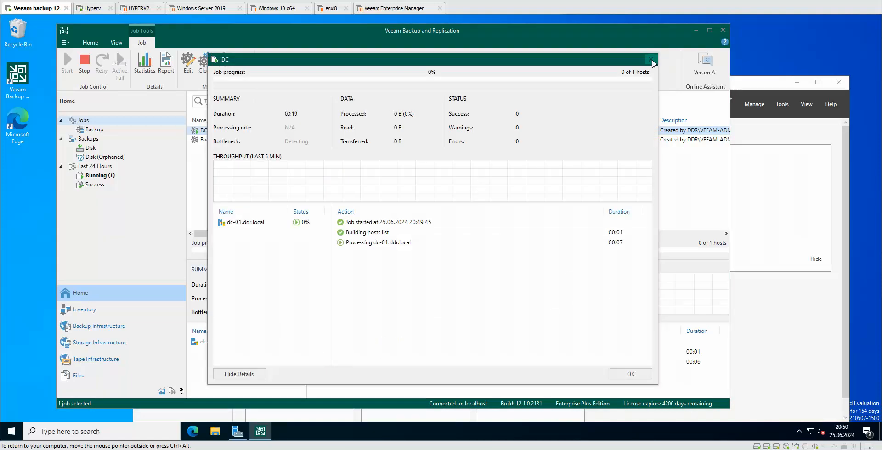
click(653, 61)
Step: Reselect the DC job to view its progress, then return to the Home tab
click(393, 166)
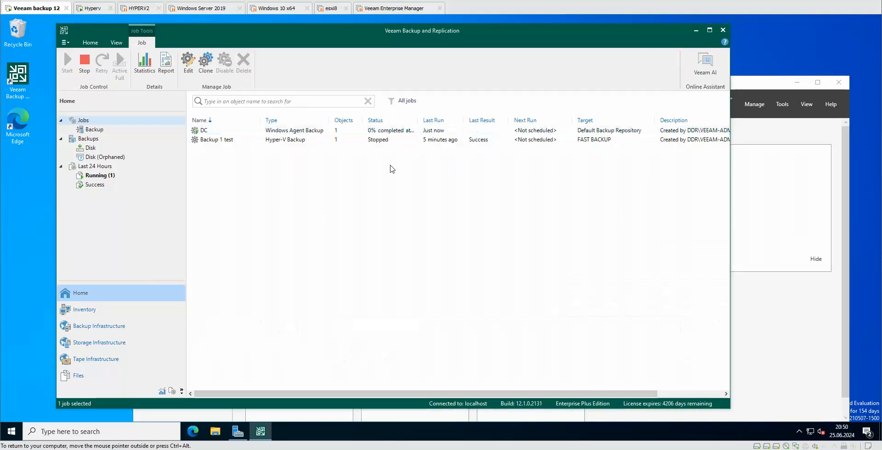
click(302, 131)
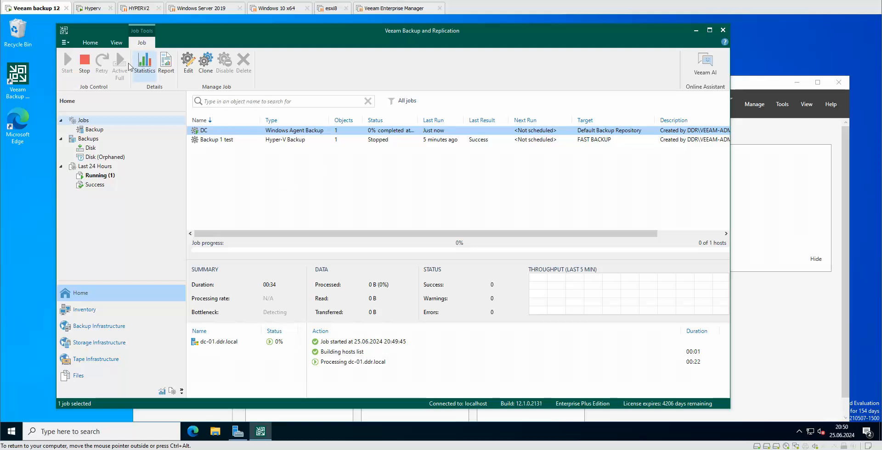
click(90, 42)
click(69, 73)
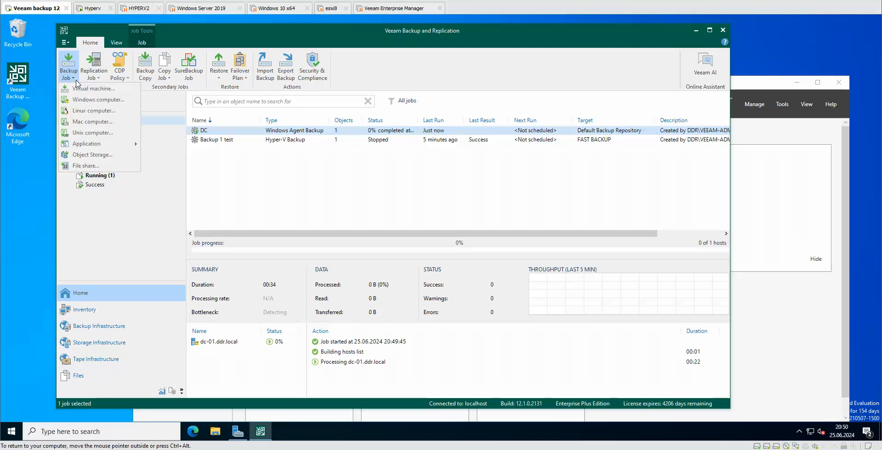
click(83, 113)
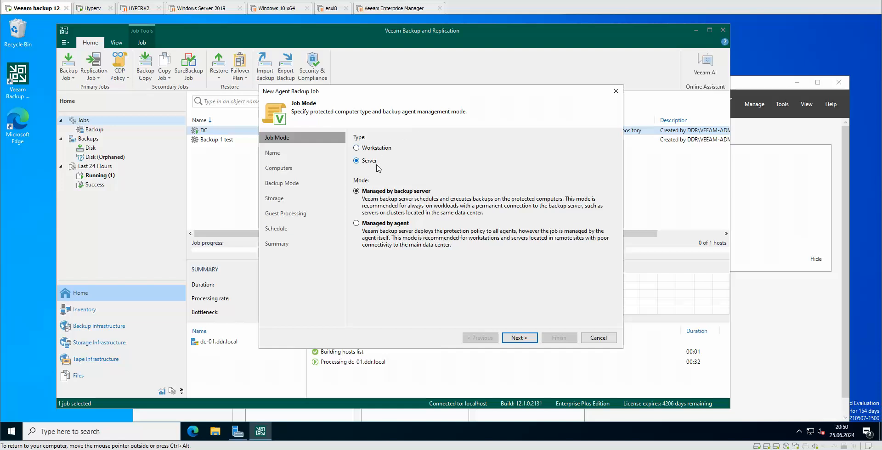
click(524, 342)
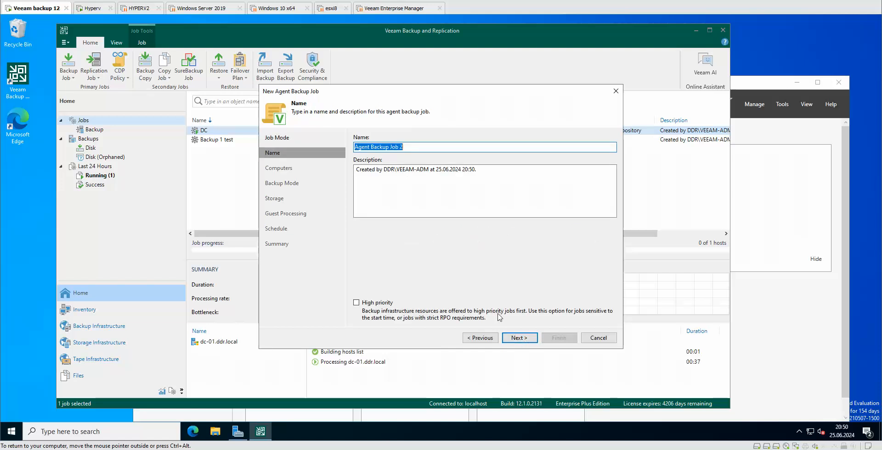
click(527, 339)
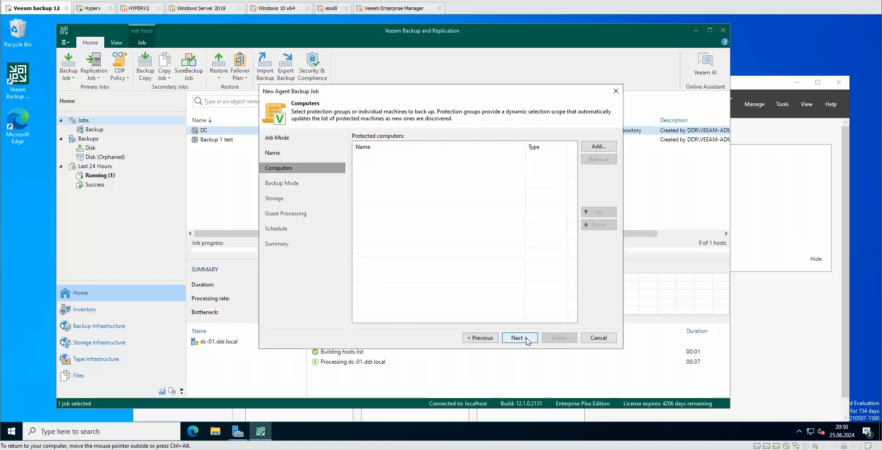
click(615, 148)
click(617, 169)
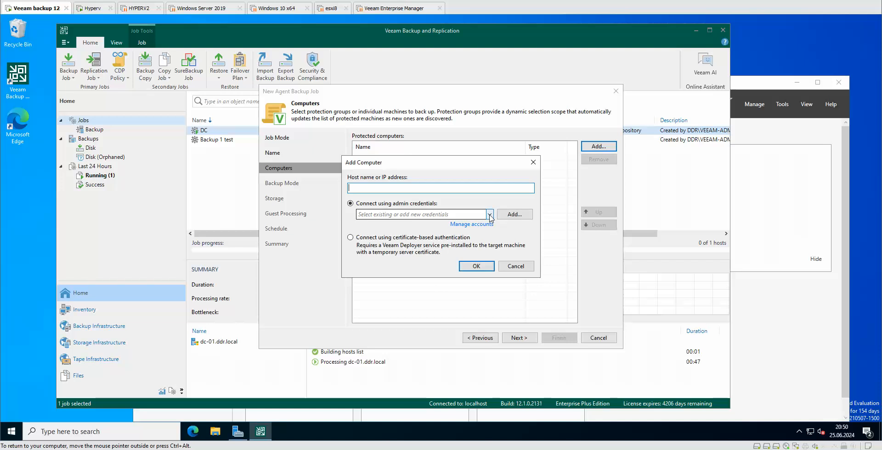
click(517, 267)
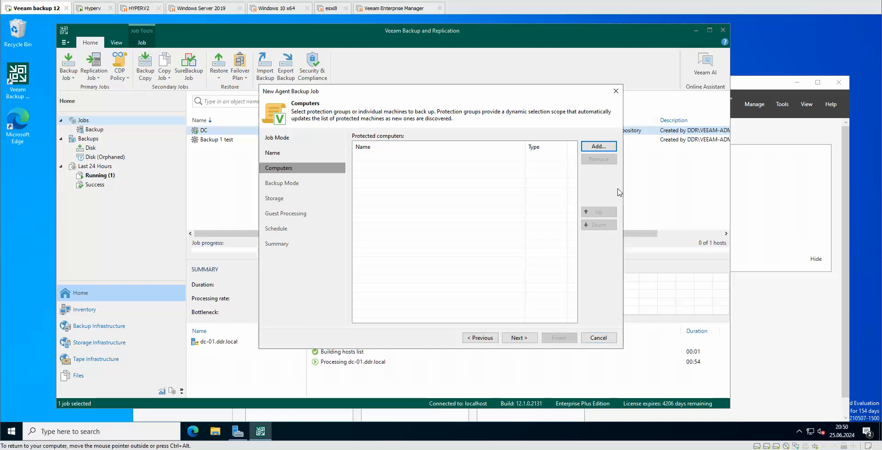
click(602, 344)
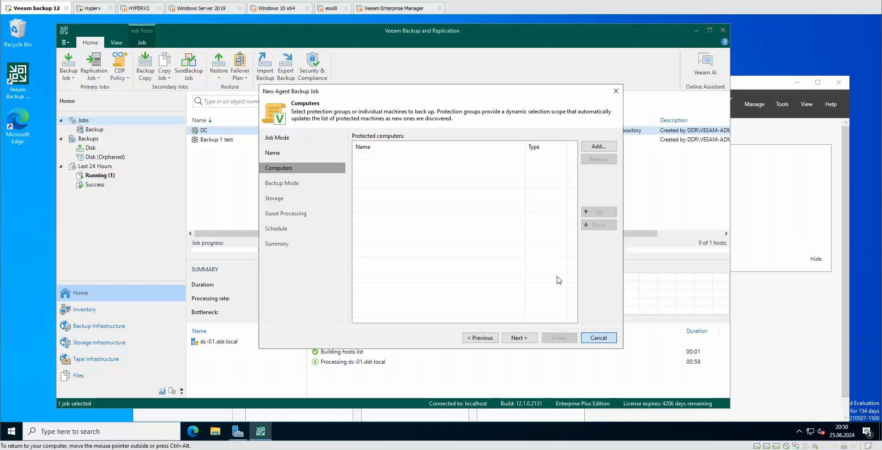
click(598, 338)
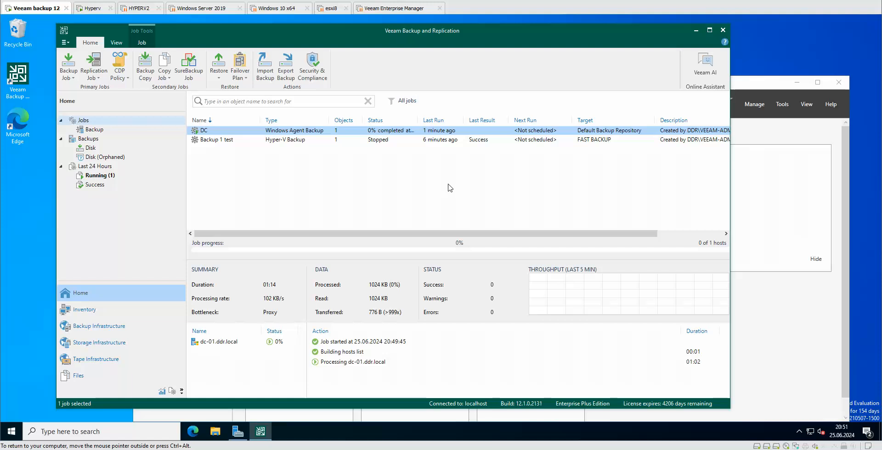
right_click(312, 133)
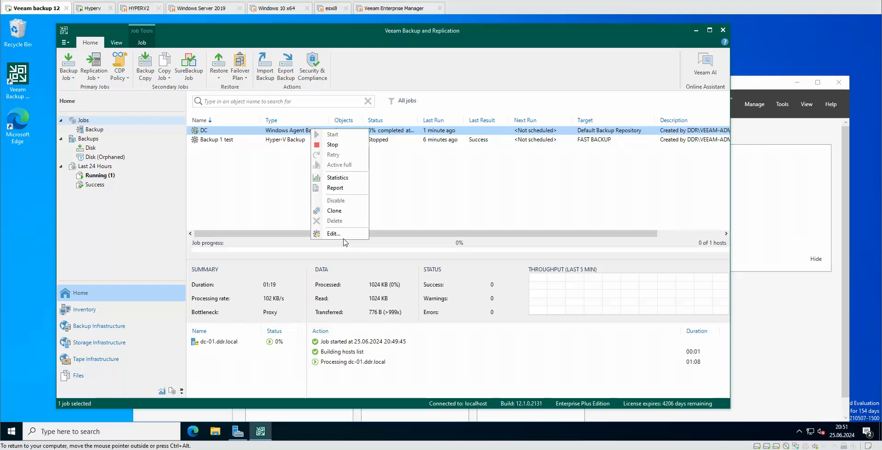